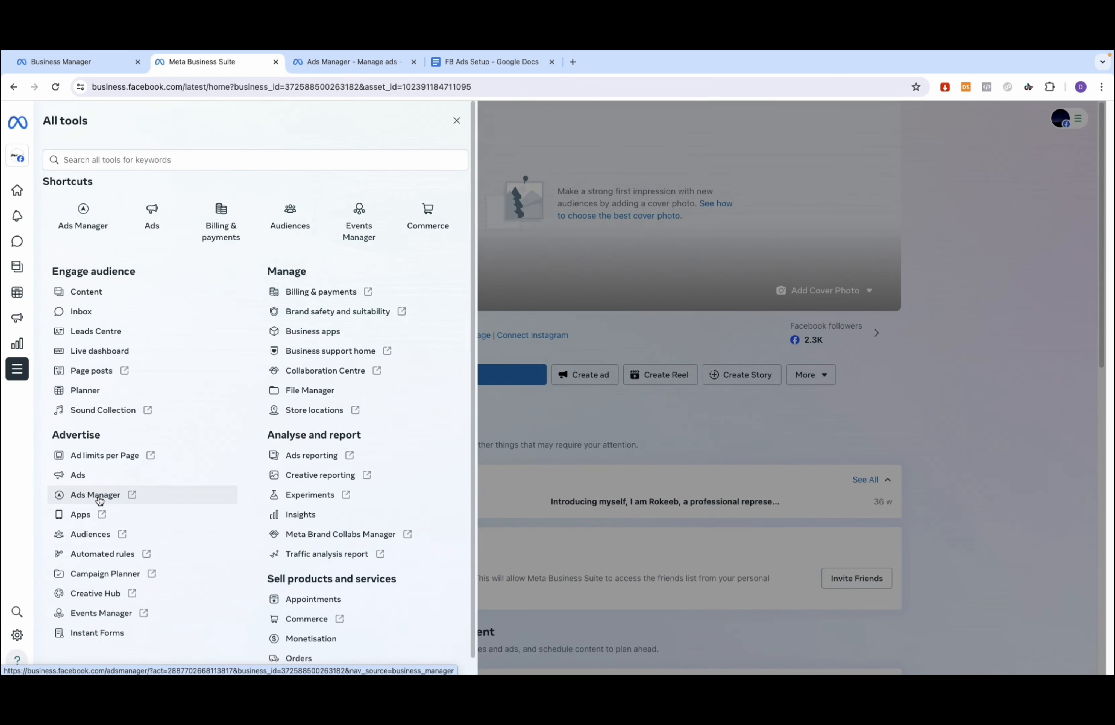
Step: Open Ads Manager from the Meta Business Suite advertising tools
click(95, 495)
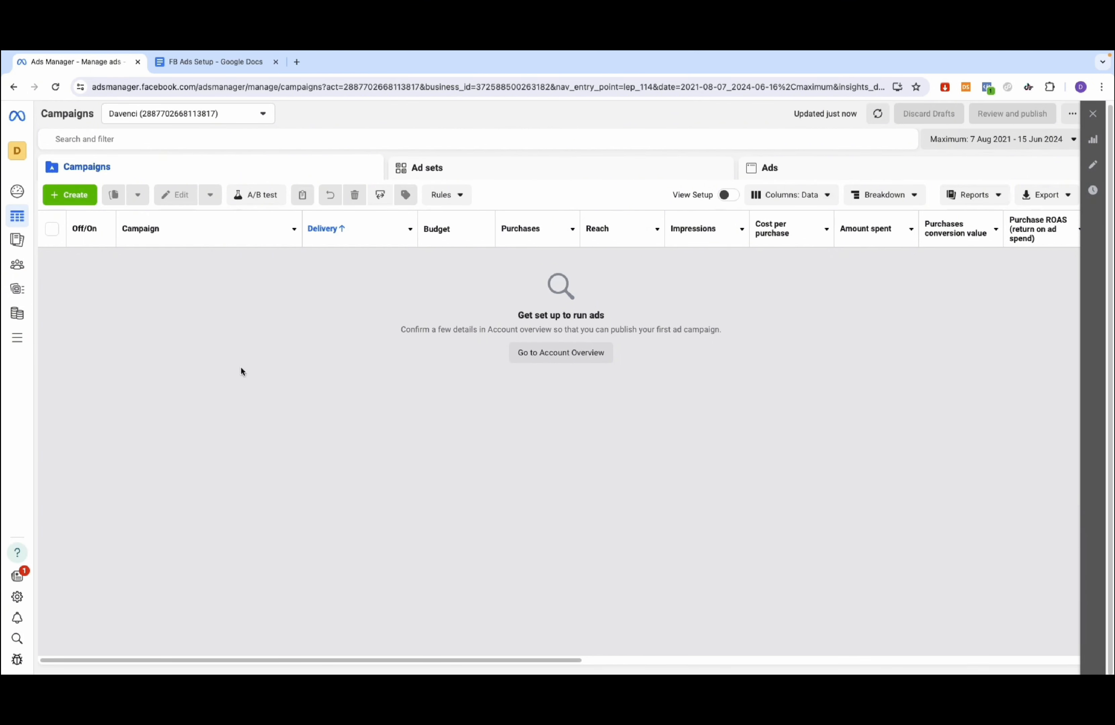
Step: Look over the new-campaign dialog and the ad set and ad levels, and return to the campaign level
click(79, 197)
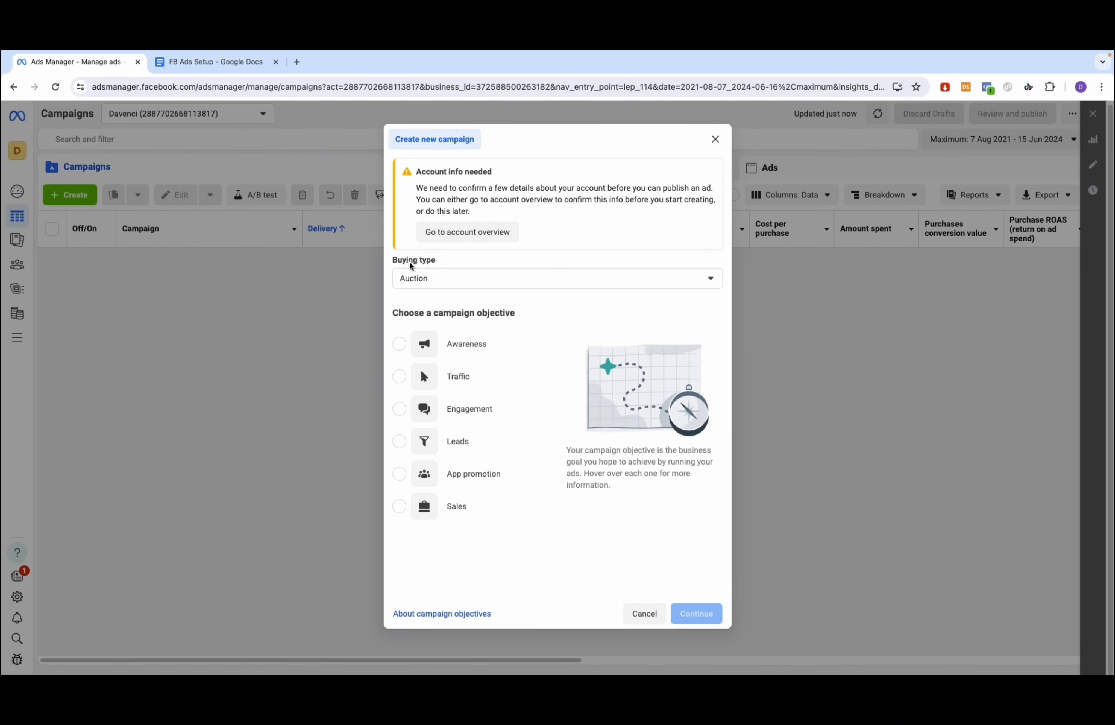
click(715, 139)
click(496, 169)
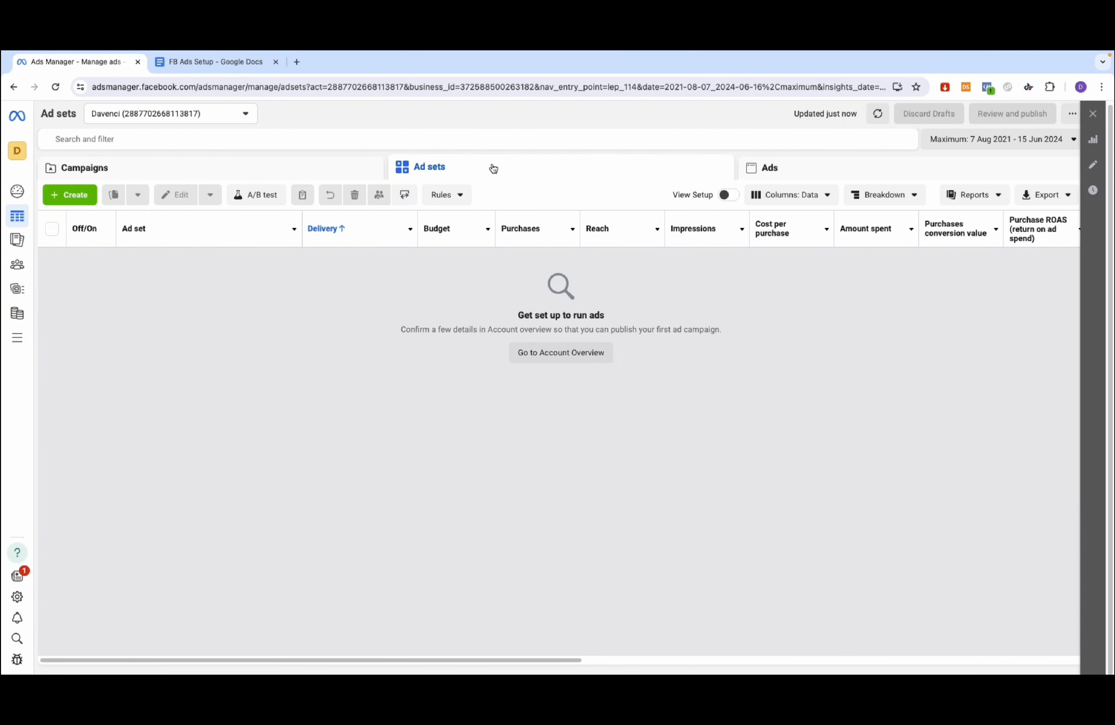
click(753, 163)
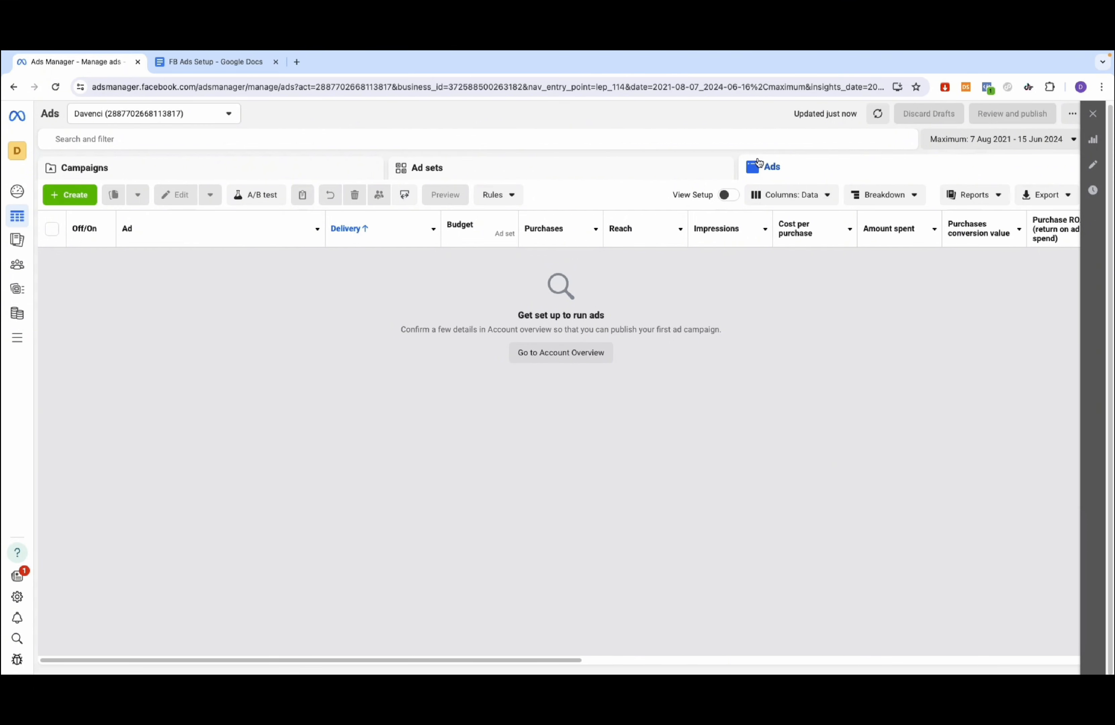
click(356, 174)
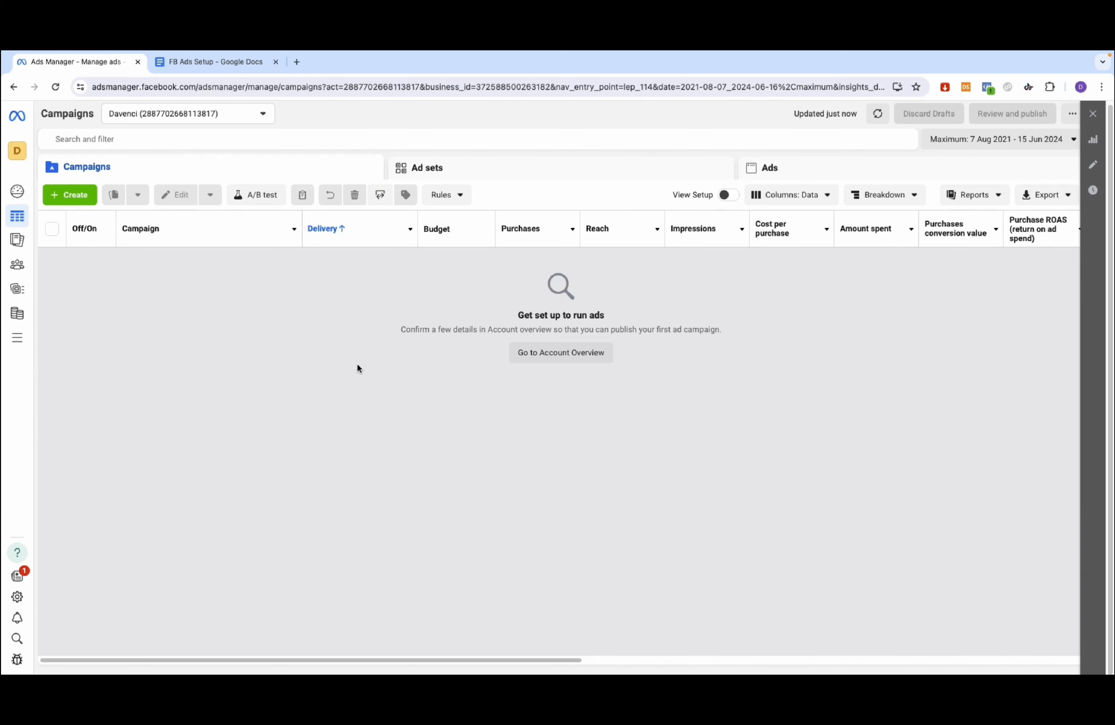
Step: Create a new campaign with the Sales objective, using the Manual sales campaign setup
click(80, 194)
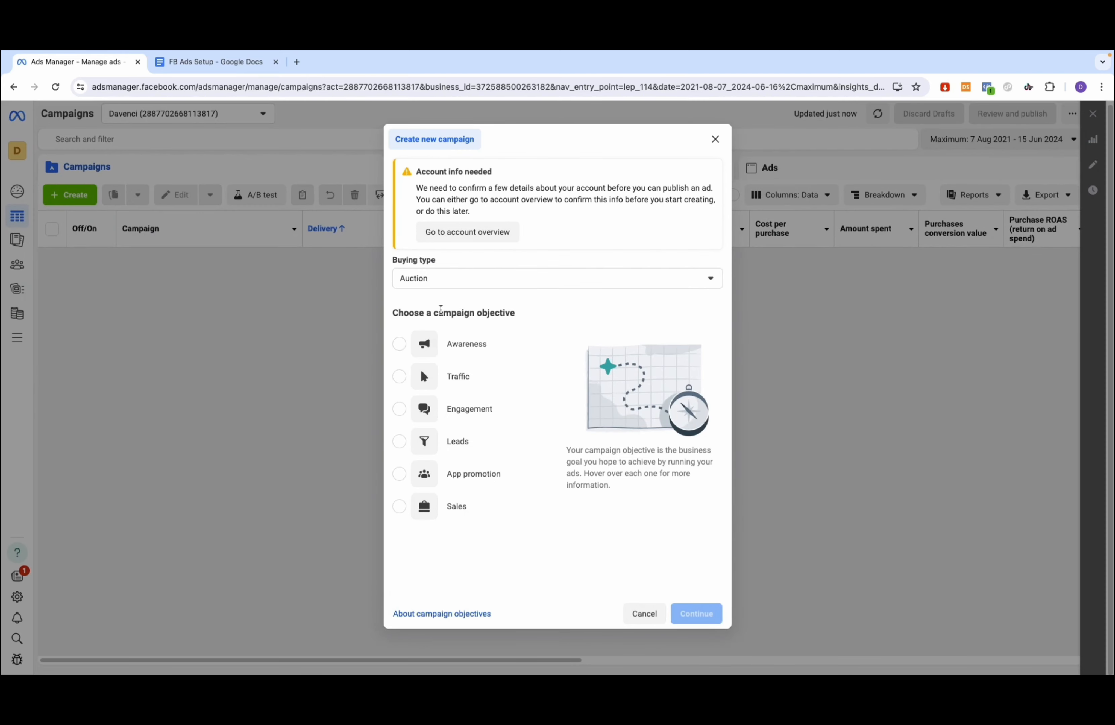
click(399, 506)
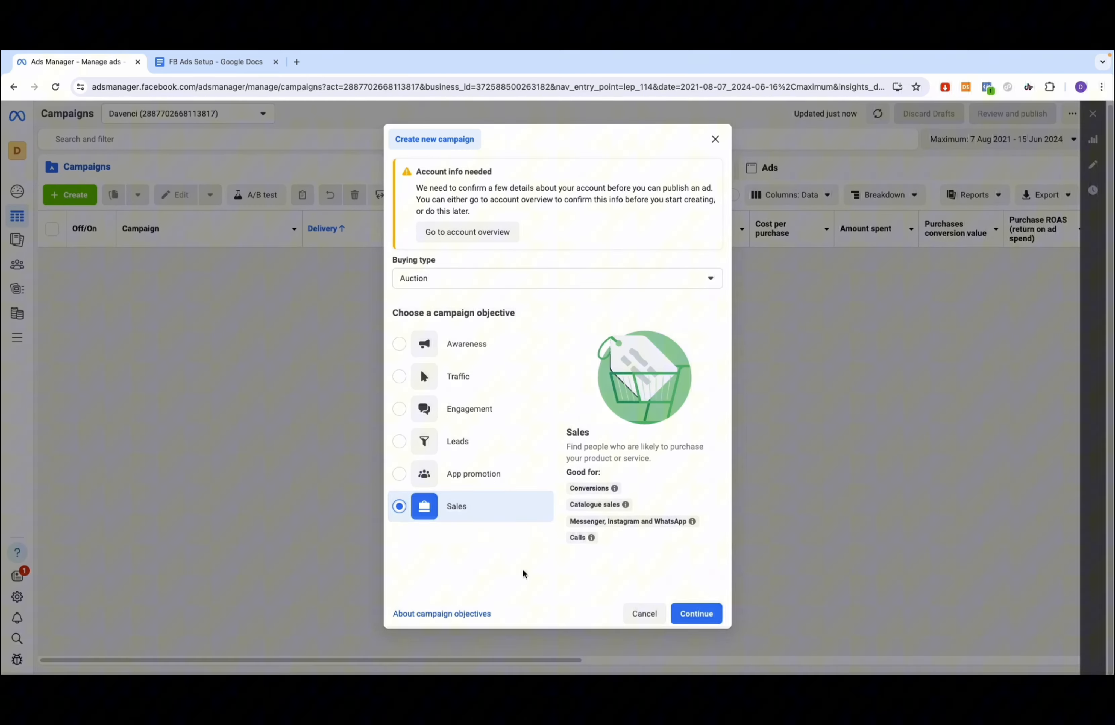
click(687, 608)
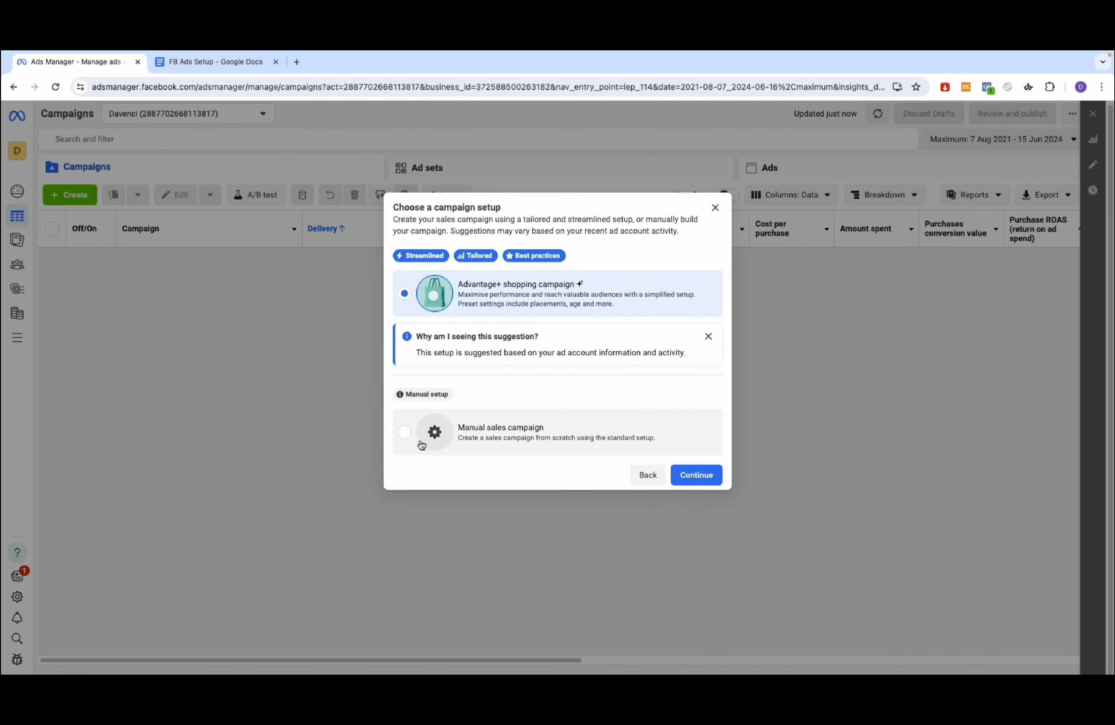
click(409, 436)
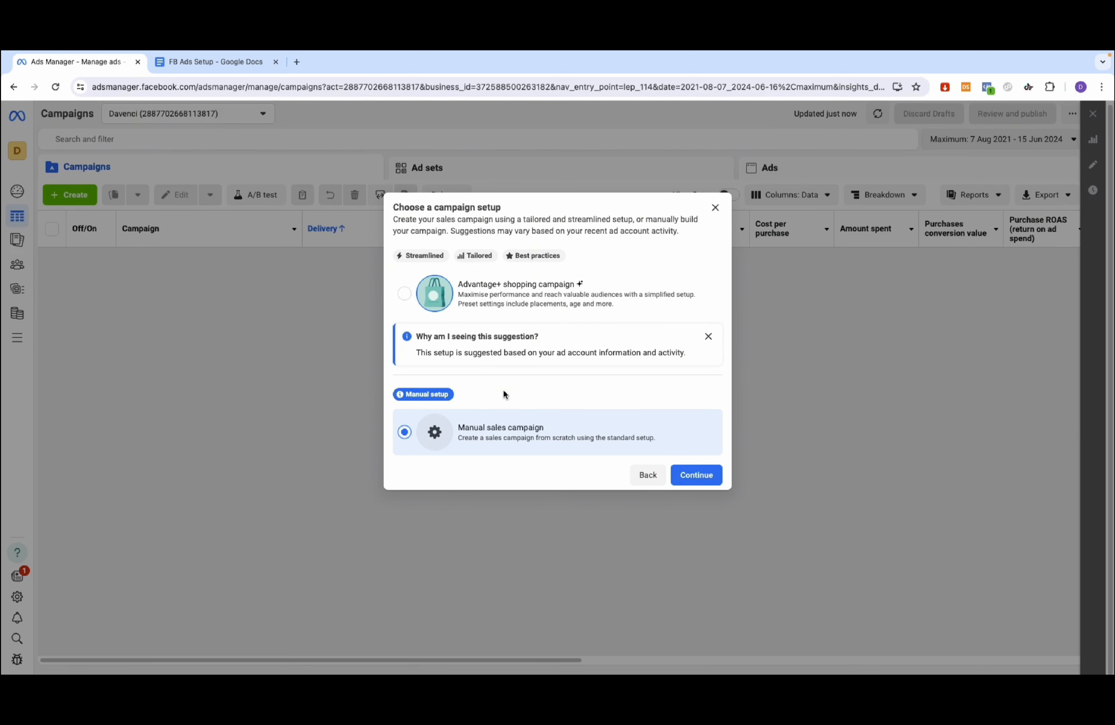
click(693, 473)
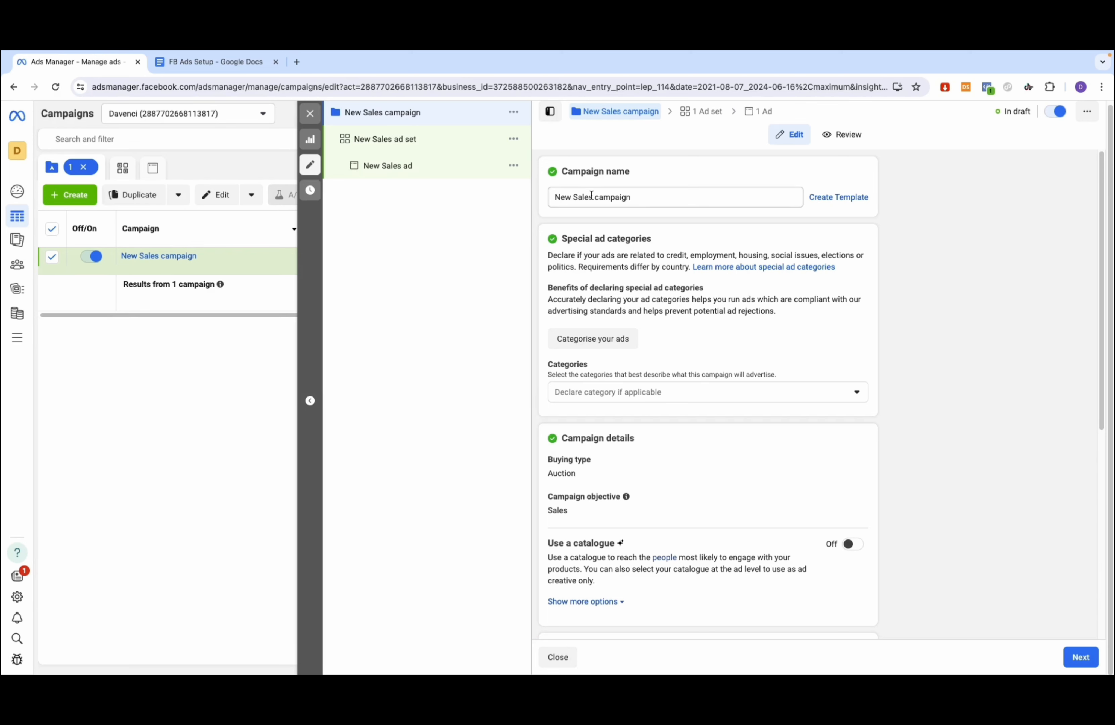
Step: Name the campaign "Boxing Resistance Bands", review its remaining settings and continue to the ad set
click(591, 195)
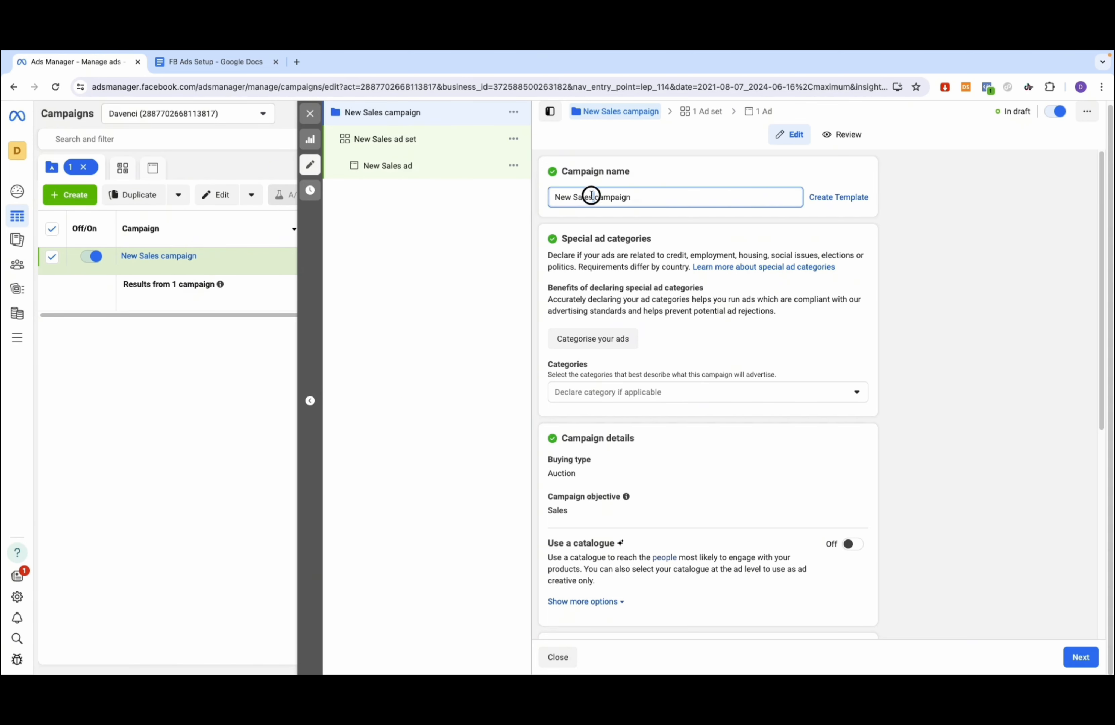
triple_click(591, 195)
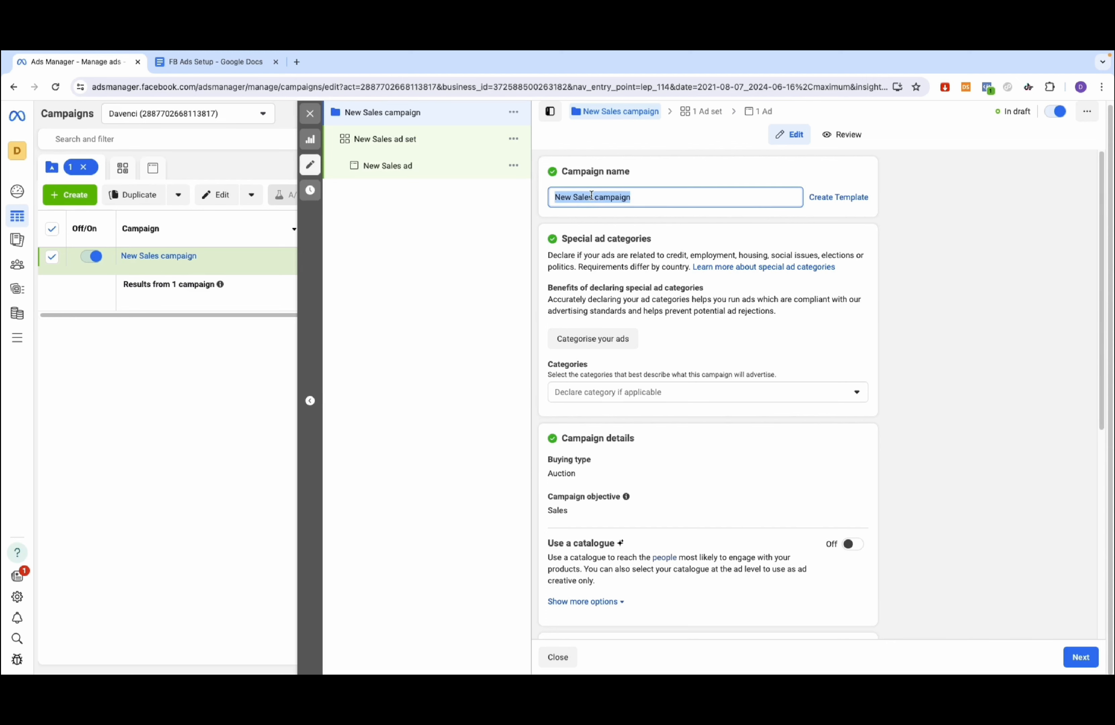
text(Boxing Resistance Bands)
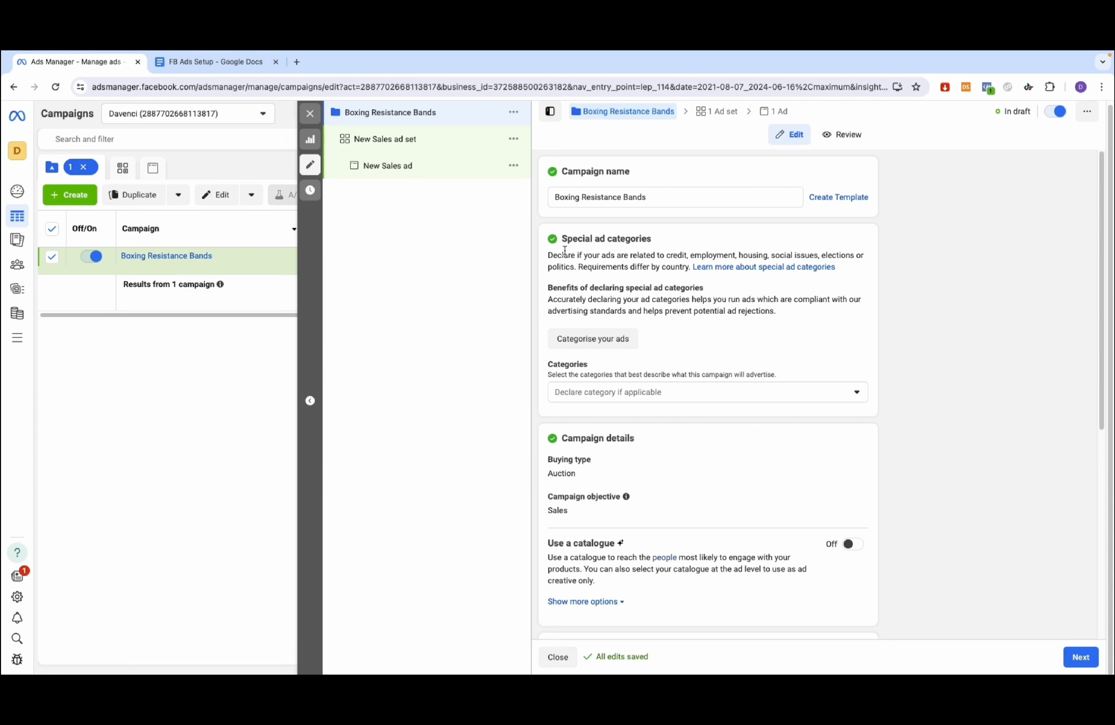
scroll(565, 250, down, 3)
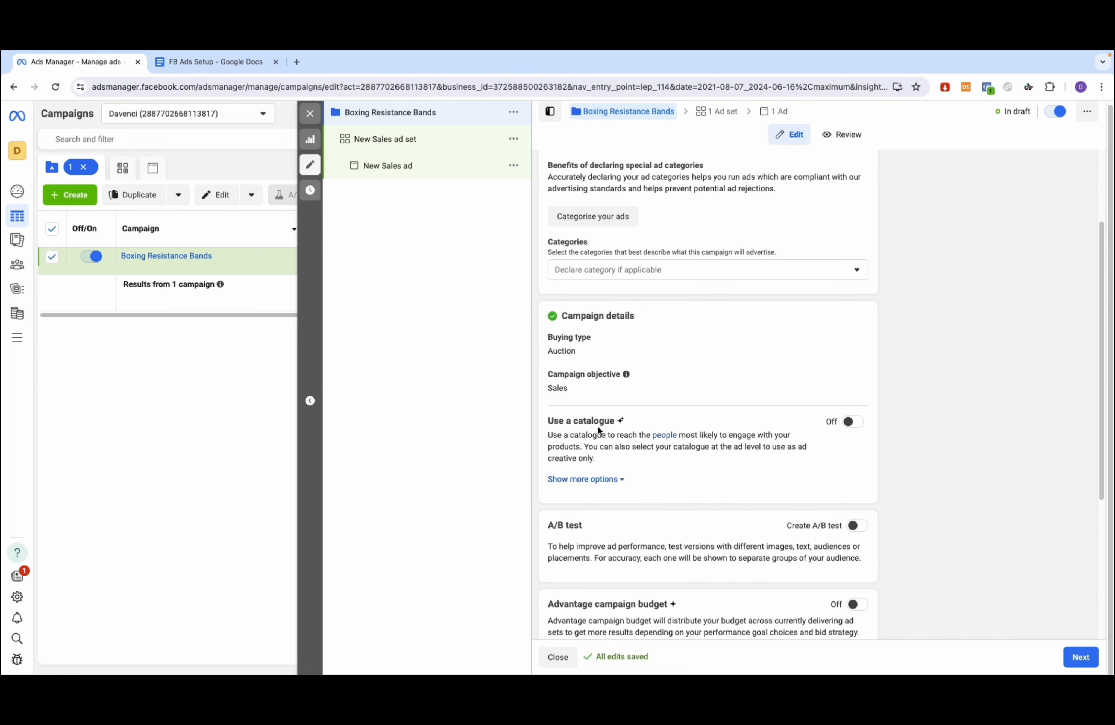
scroll(597, 419, down, 4)
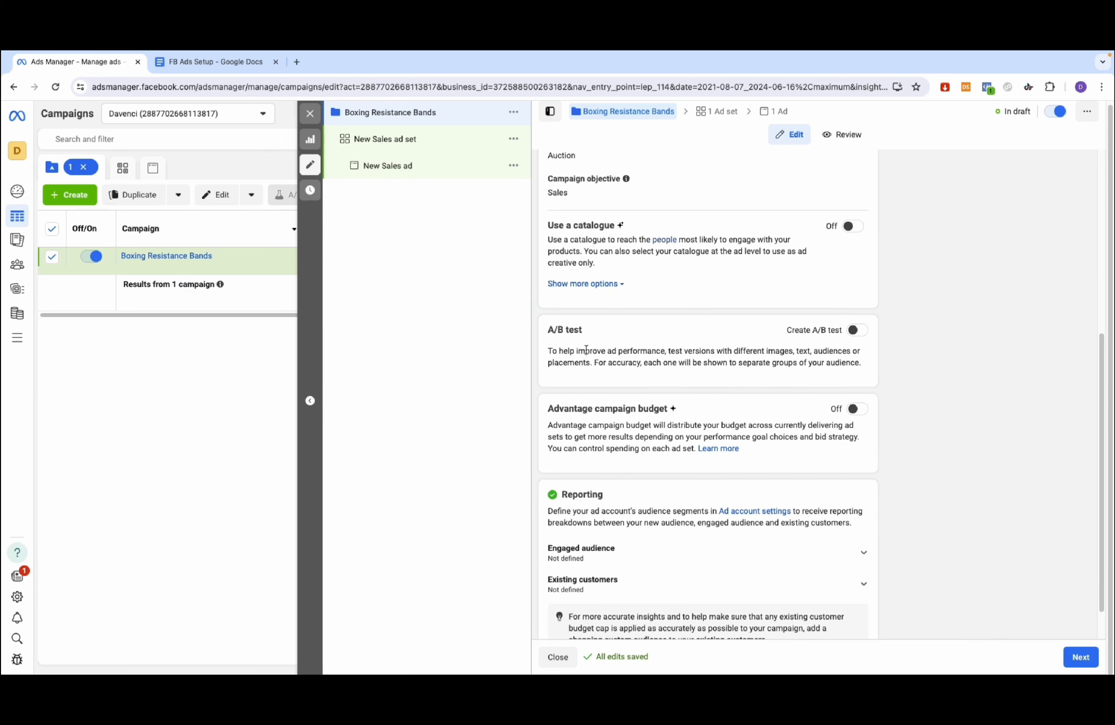
scroll(586, 349, down, 1)
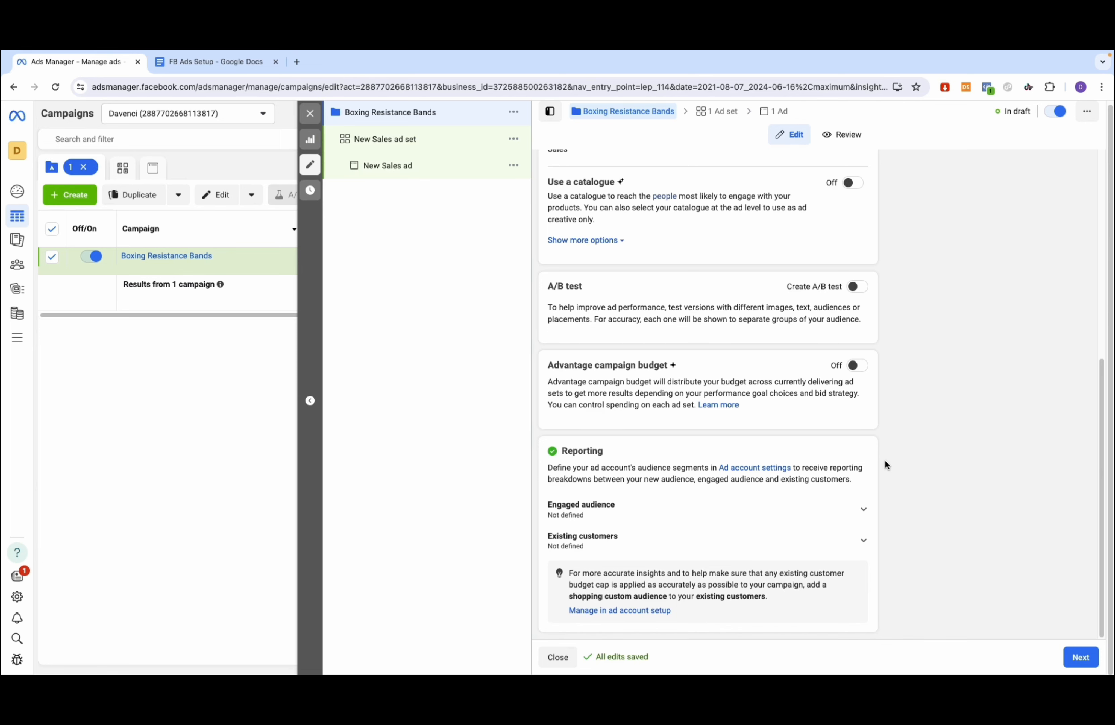
click(1073, 658)
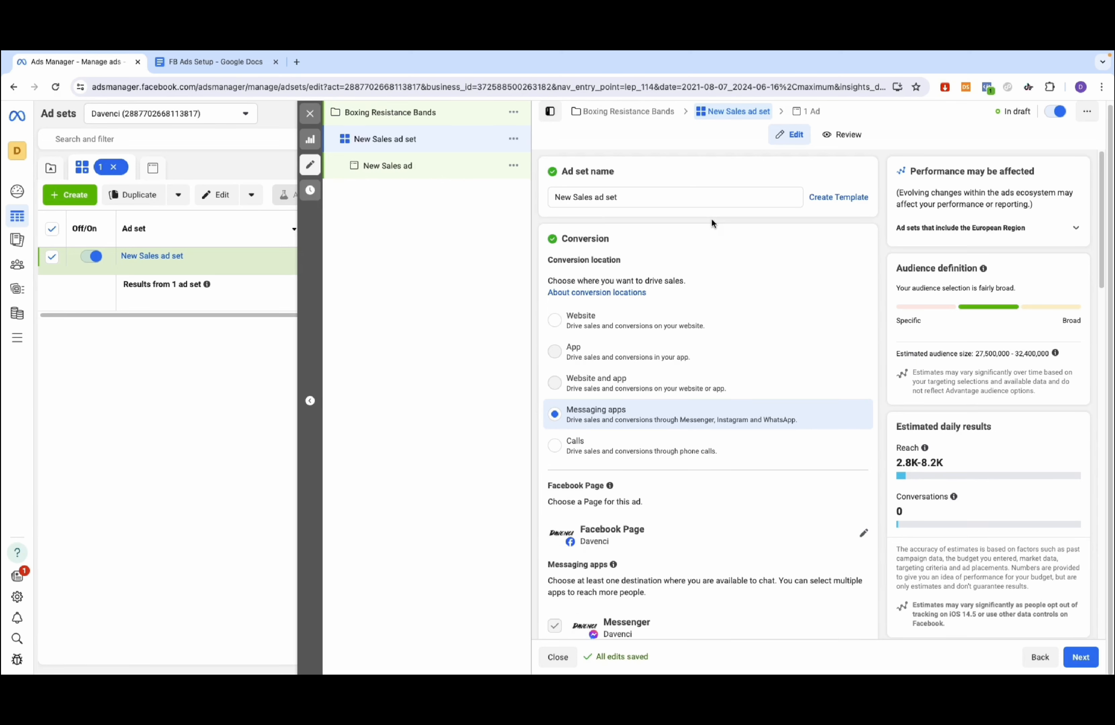
Step: Rename the ad set as "Boxing"
click(622, 199)
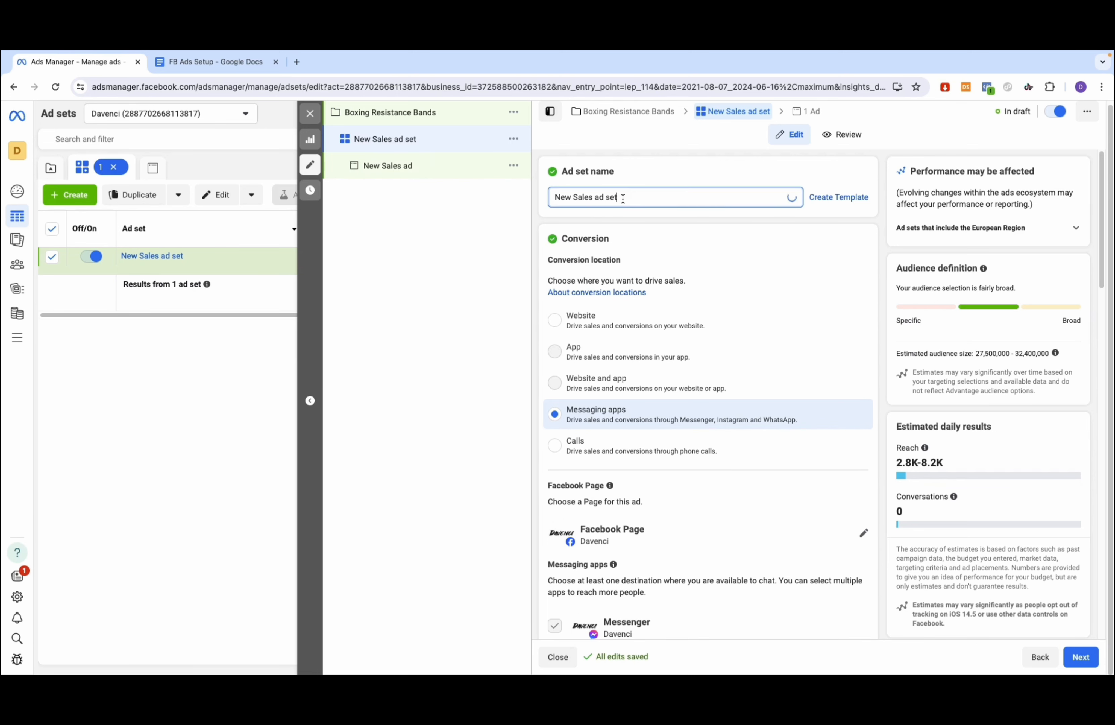
key(ctrl+a)
text(Boxing)
click(642, 174)
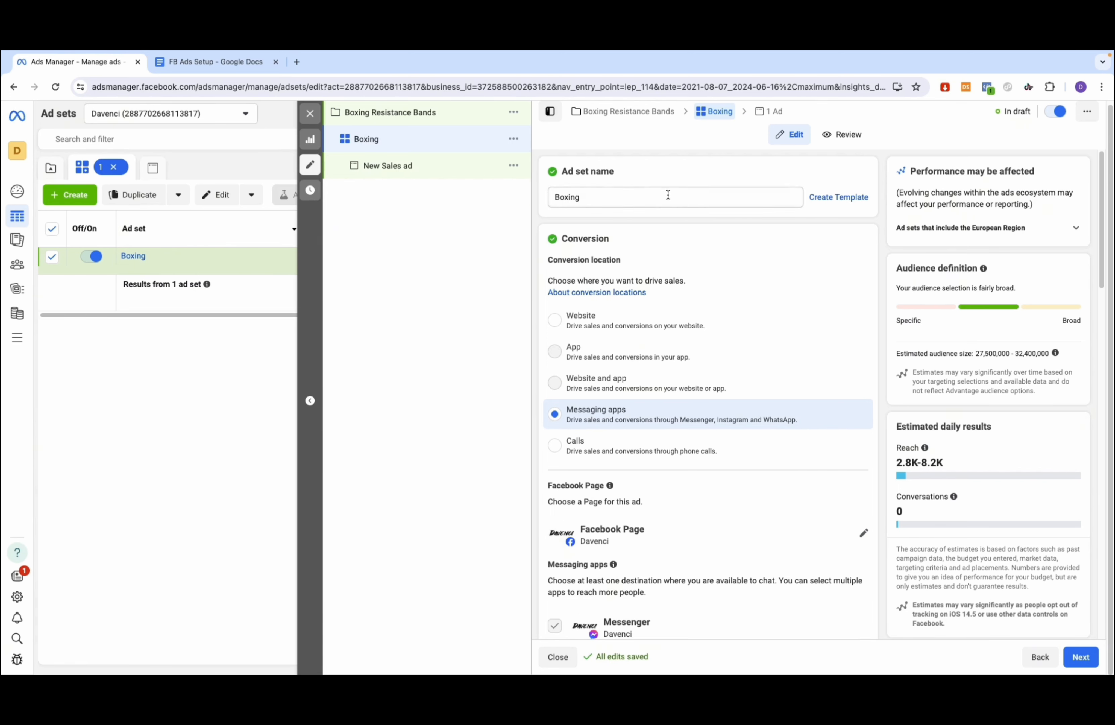
Step: Set the ad set's conversion location to Website and select the Davenci pixel
click(555, 321)
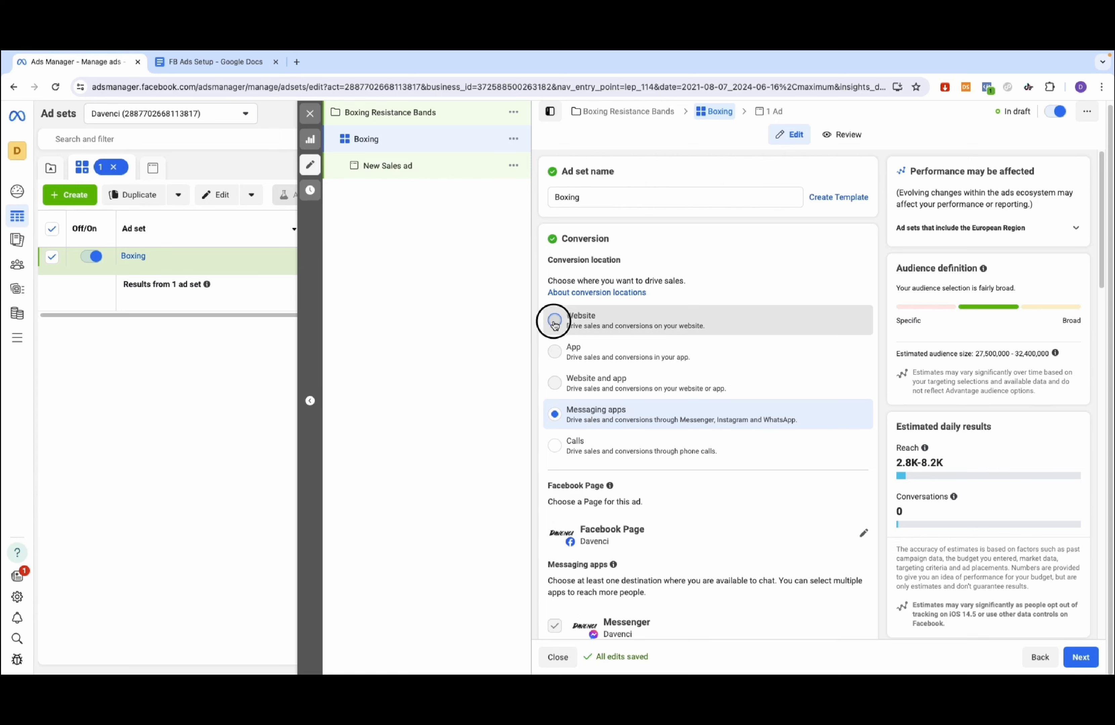
scroll(650, 394, down, 1)
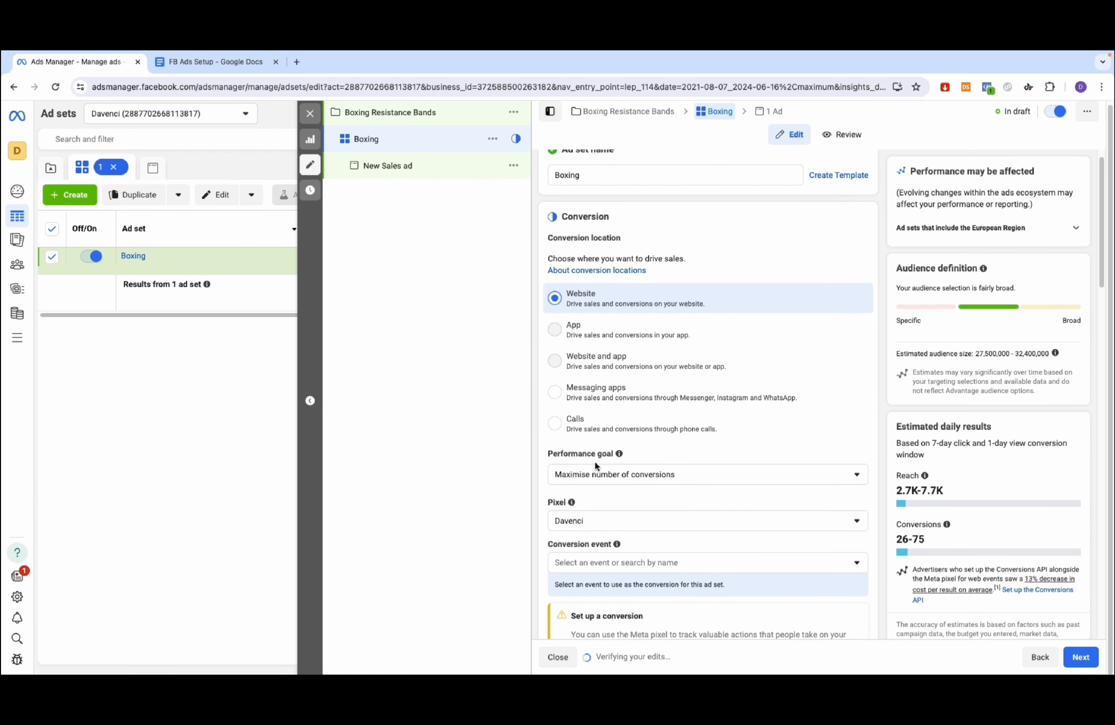
scroll(596, 453, down, 2)
click(602, 433)
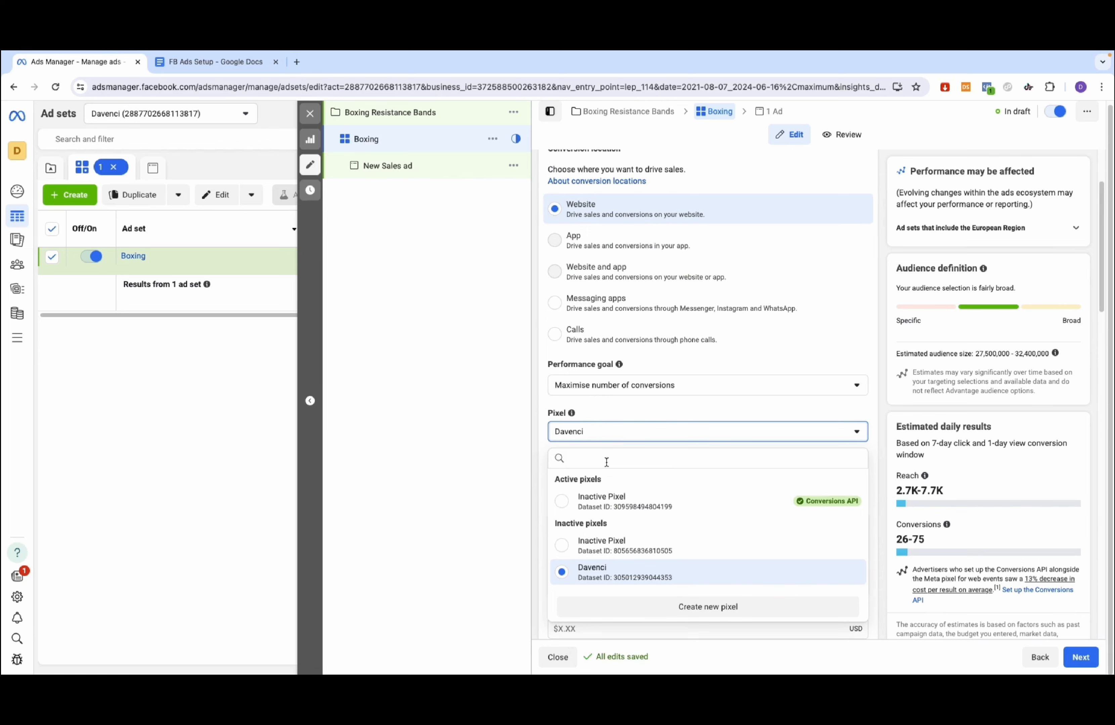
click(607, 567)
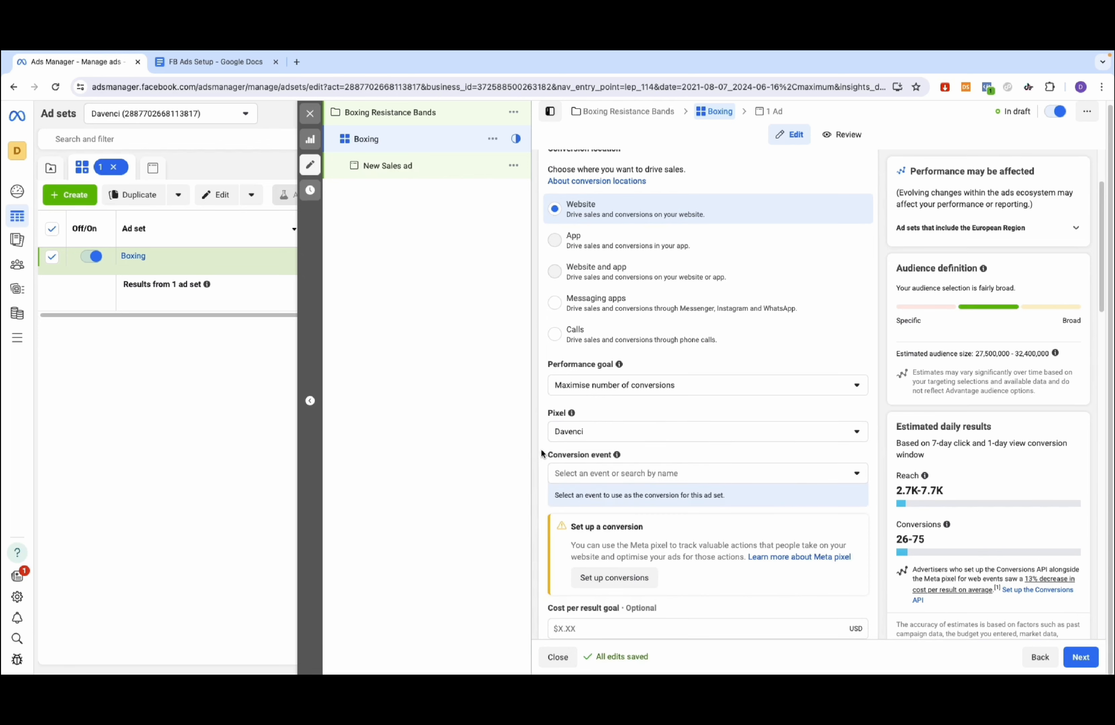
Step: Choose Purchase as the conversion event and look through the other available events without changing the selection
scroll(537, 448, down, 2)
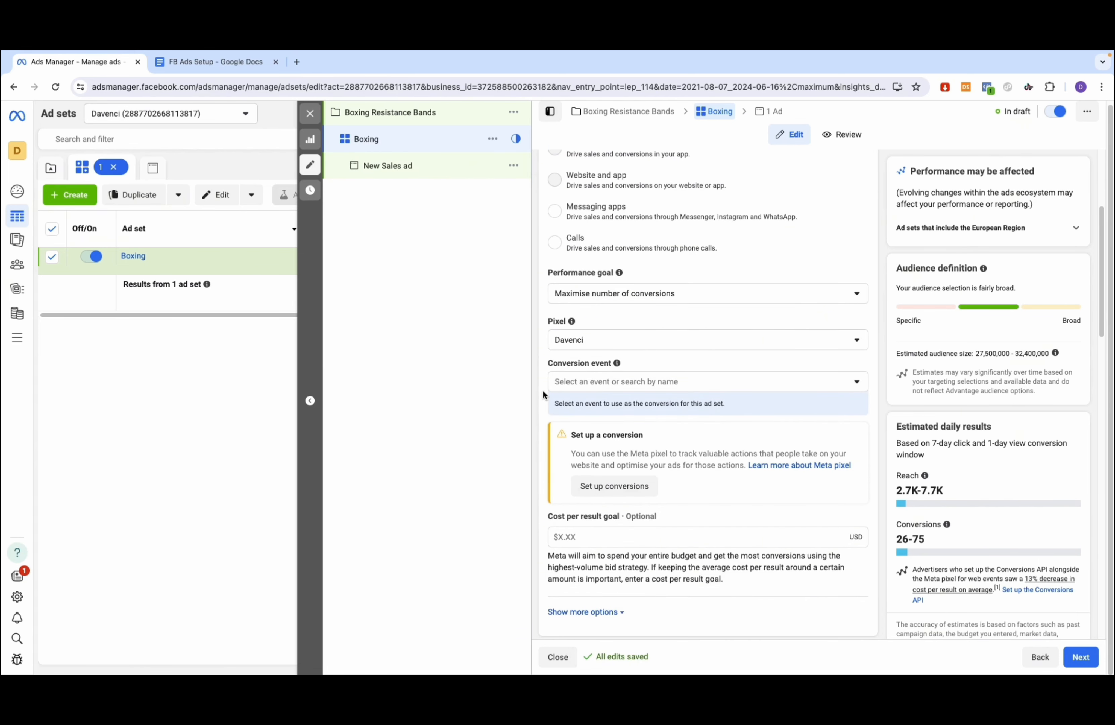
click(563, 381)
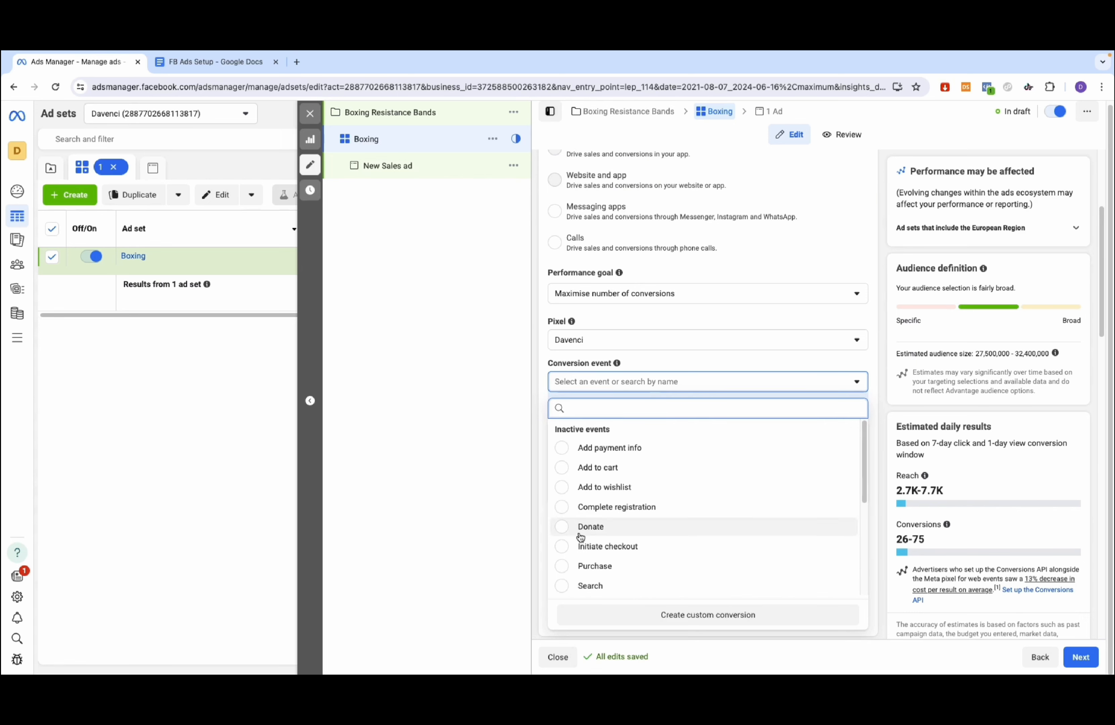
click(562, 568)
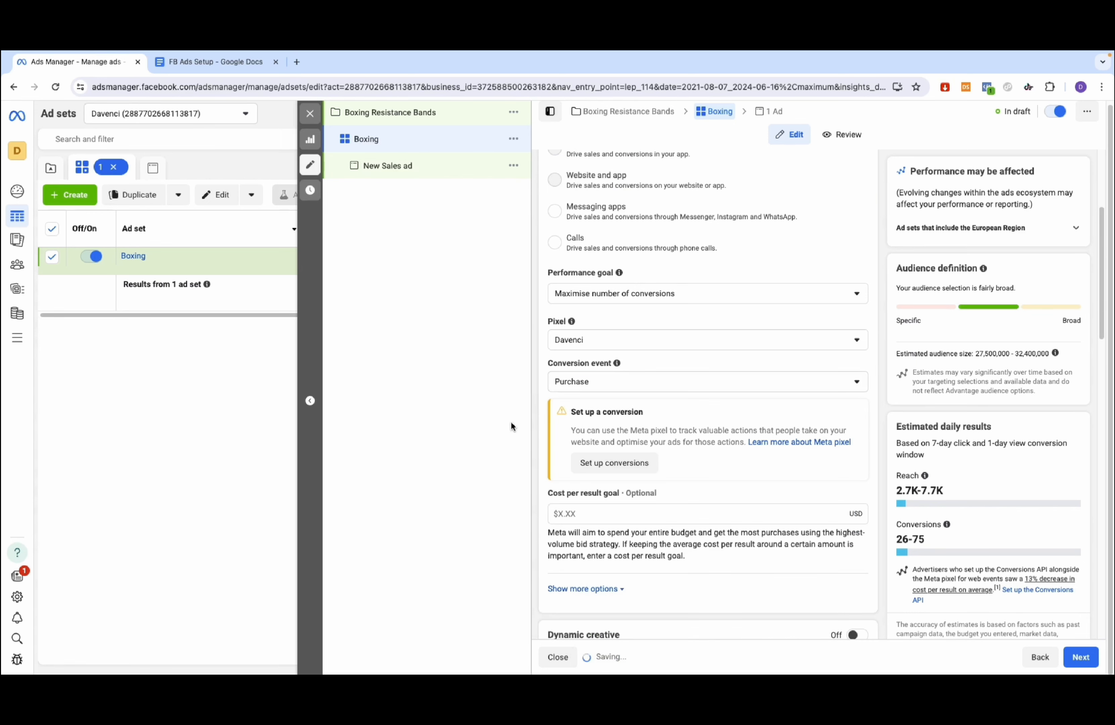
click(663, 385)
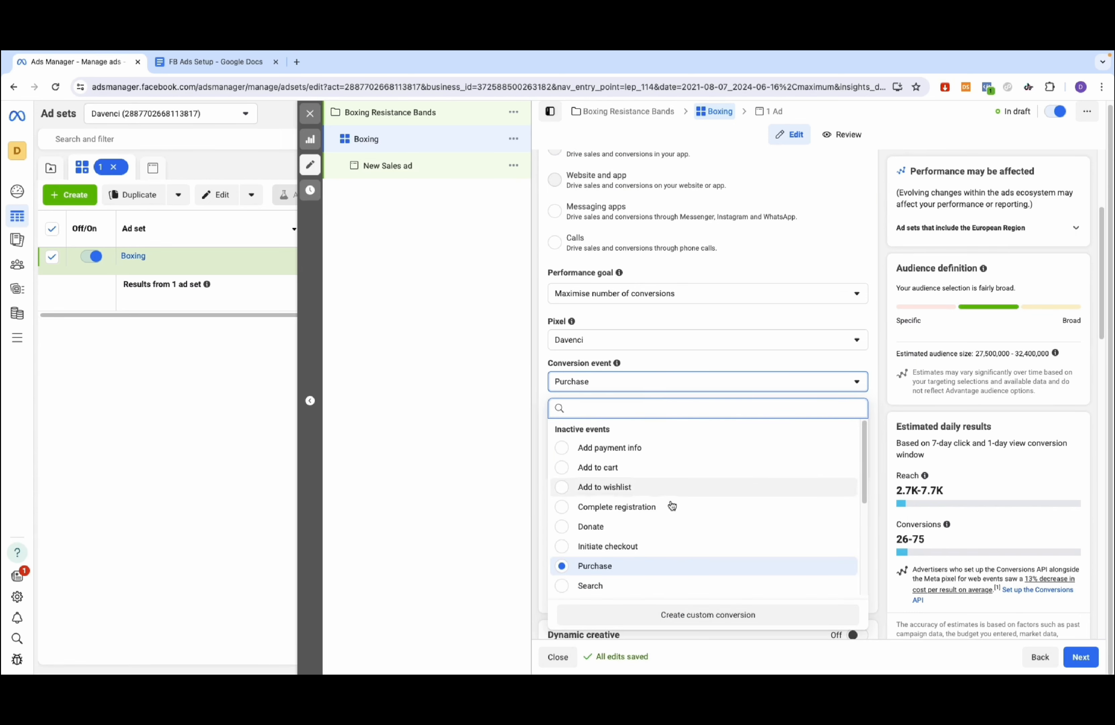
scroll(663, 492, down, 1)
scroll(663, 492, down, 5)
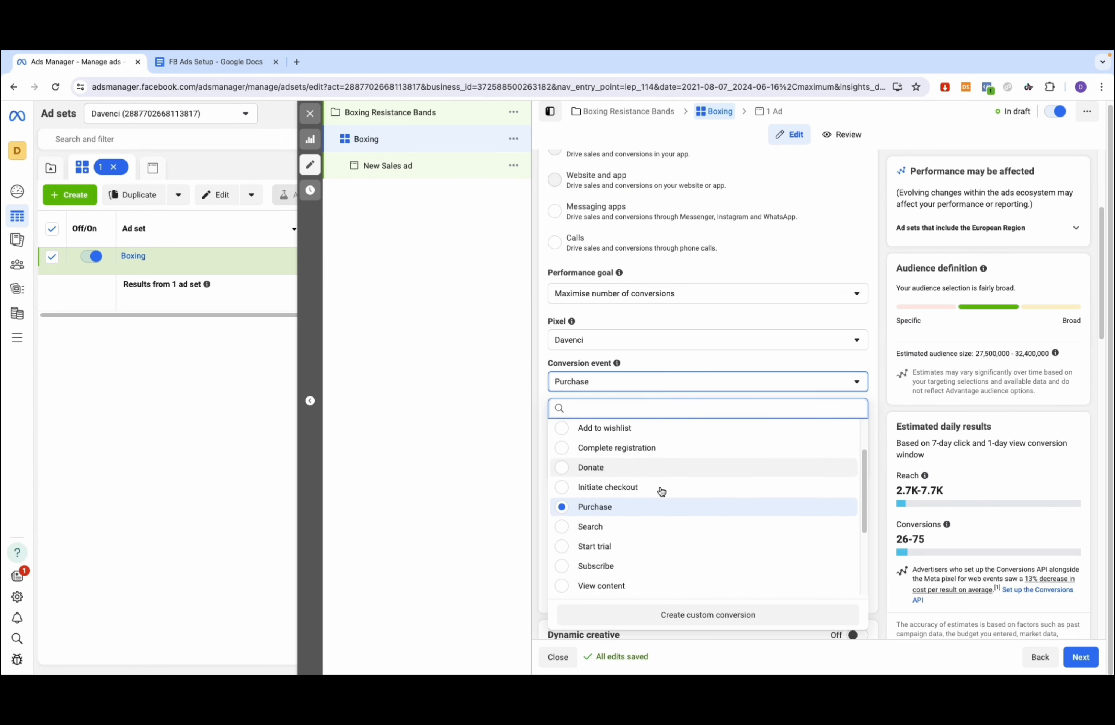
click(531, 407)
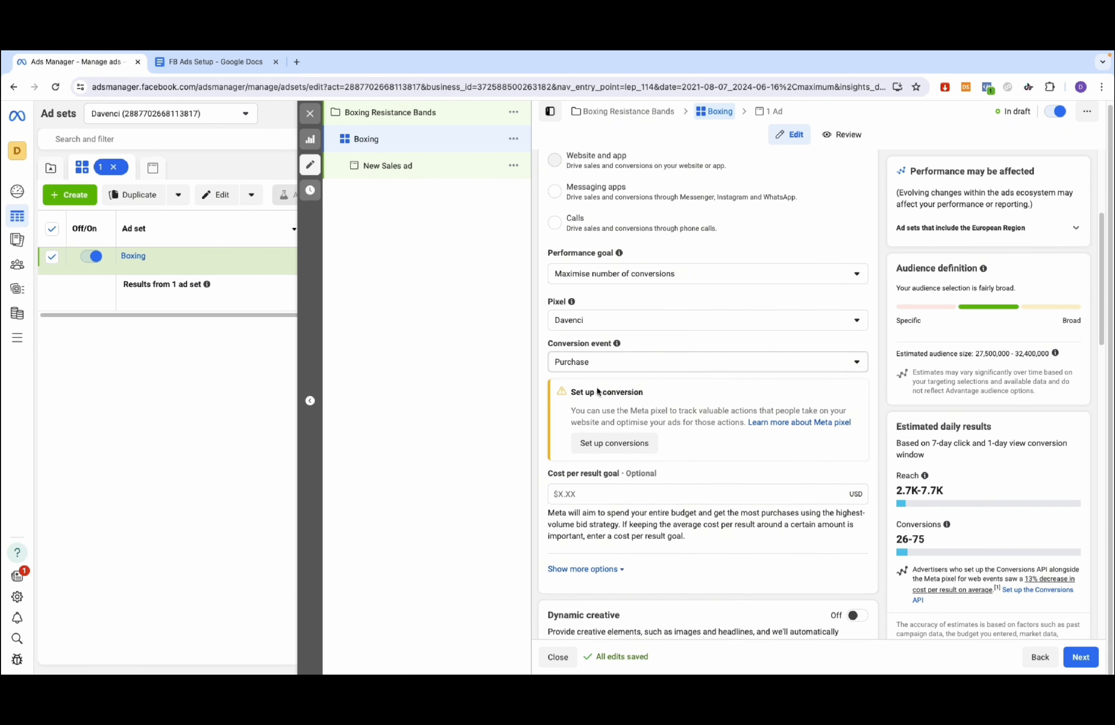
Step: Set the ad set's daily budget to $10.00 and look at its schedule settings
scroll(596, 388, down, 1)
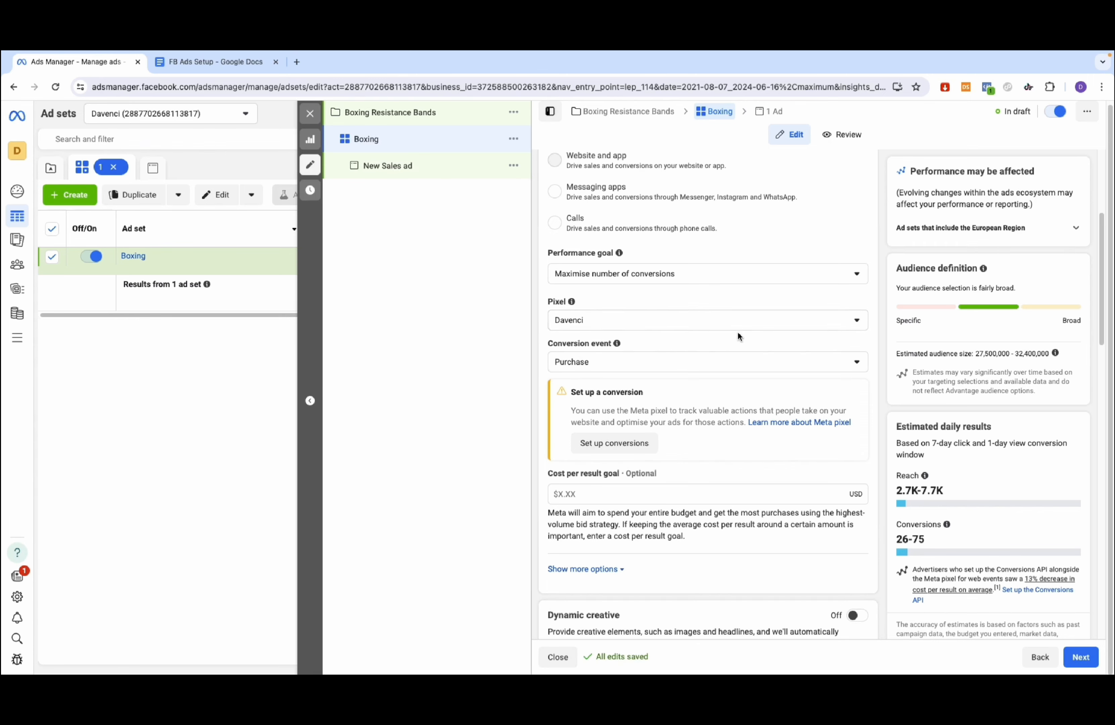
scroll(737, 331, down, 6)
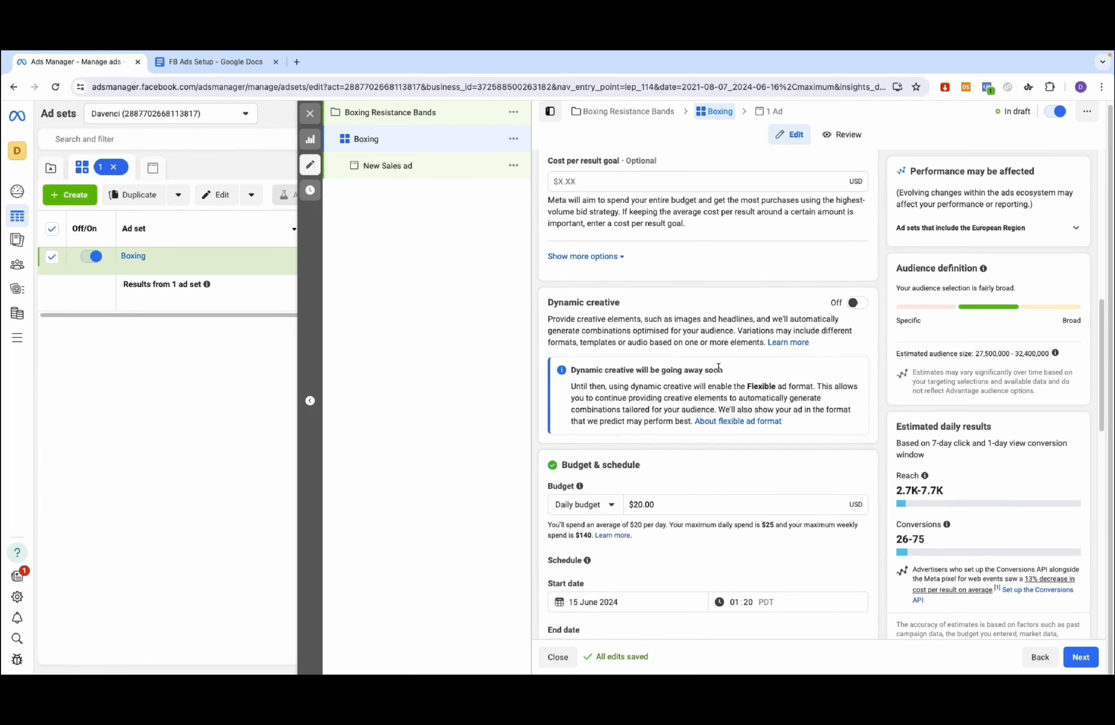
scroll(611, 330, down, 2)
scroll(611, 331, down, 1)
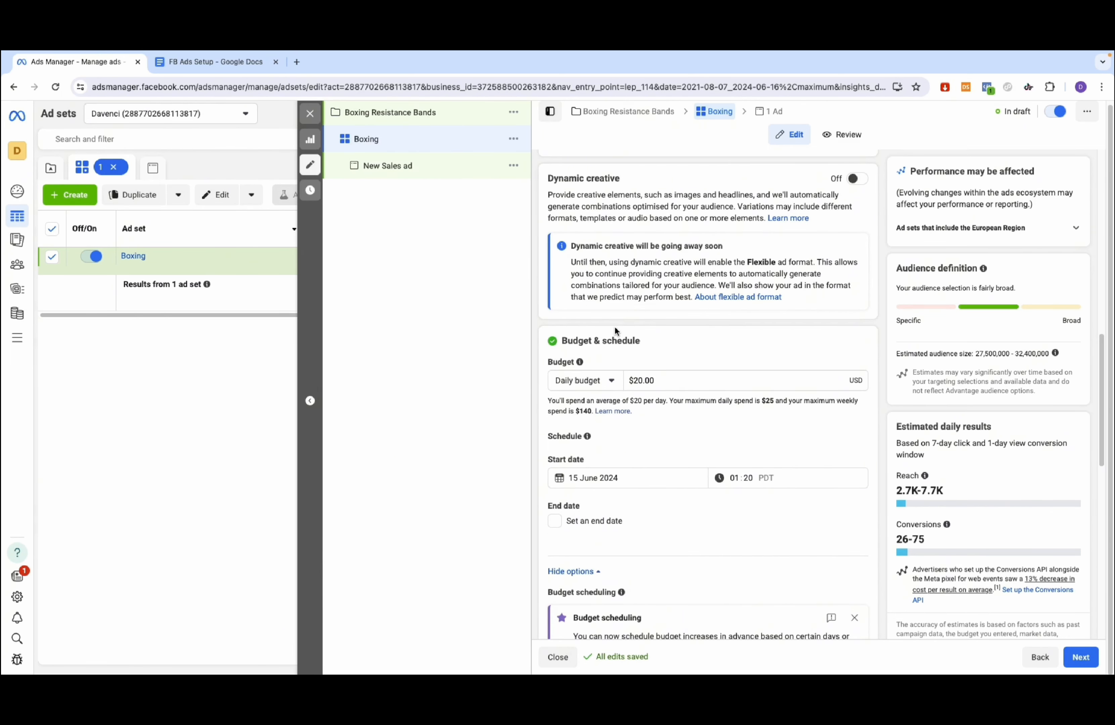
click(679, 379)
triple_click(631, 379)
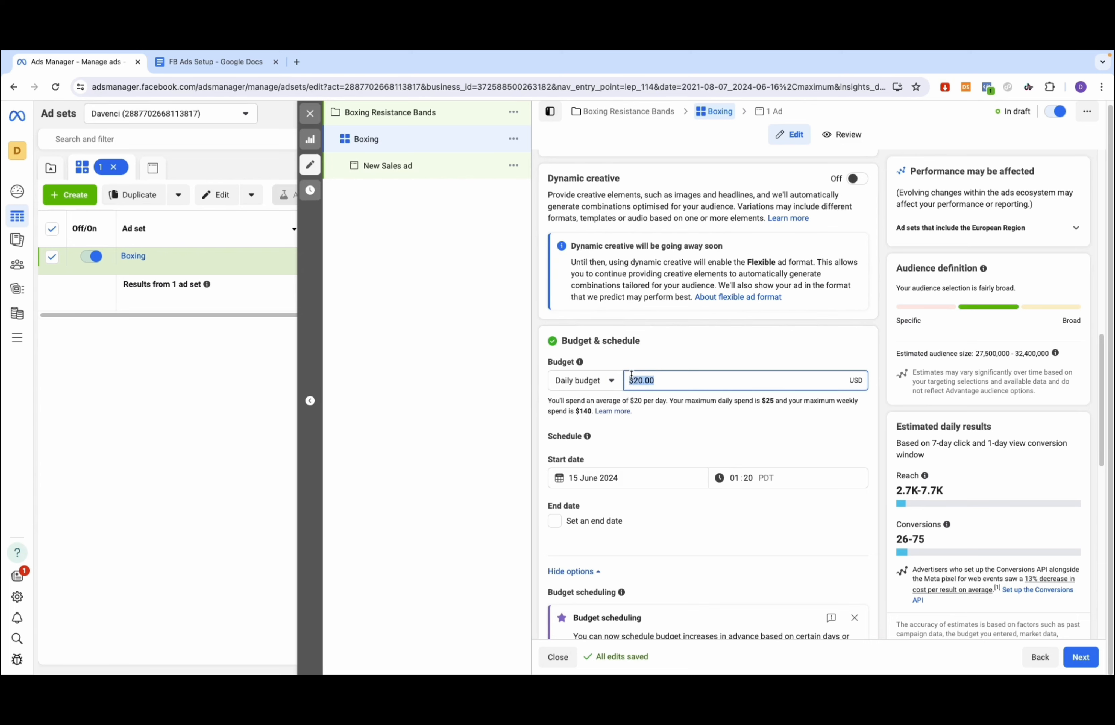
text(10)
click(740, 339)
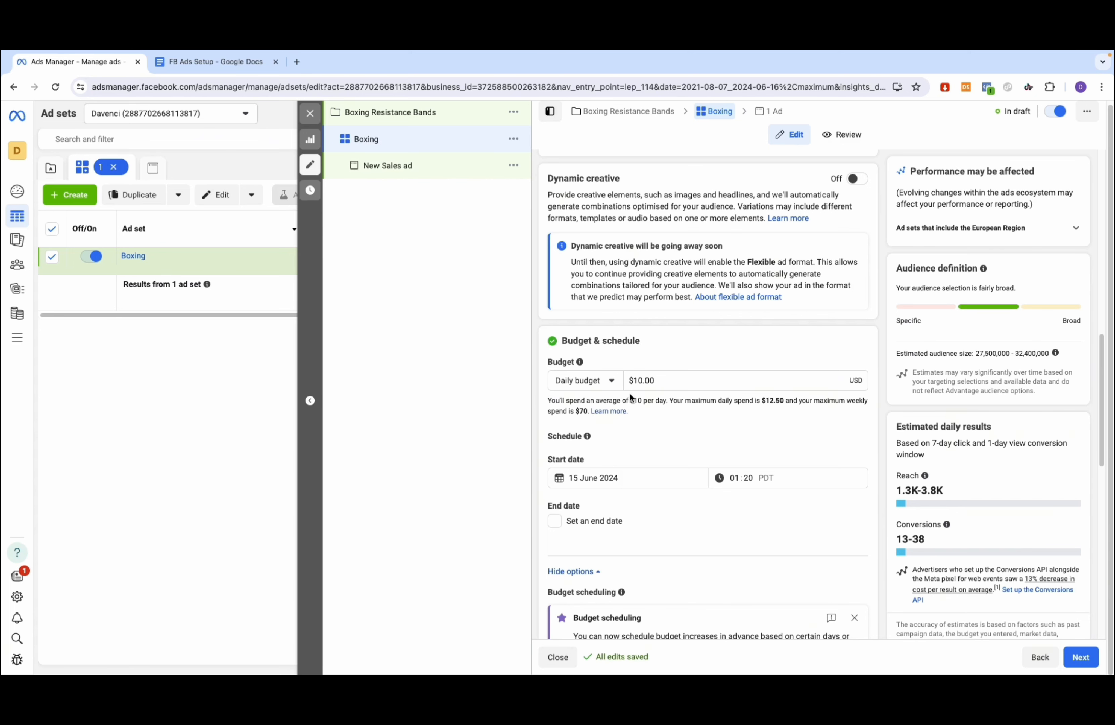
scroll(631, 398, down, 2)
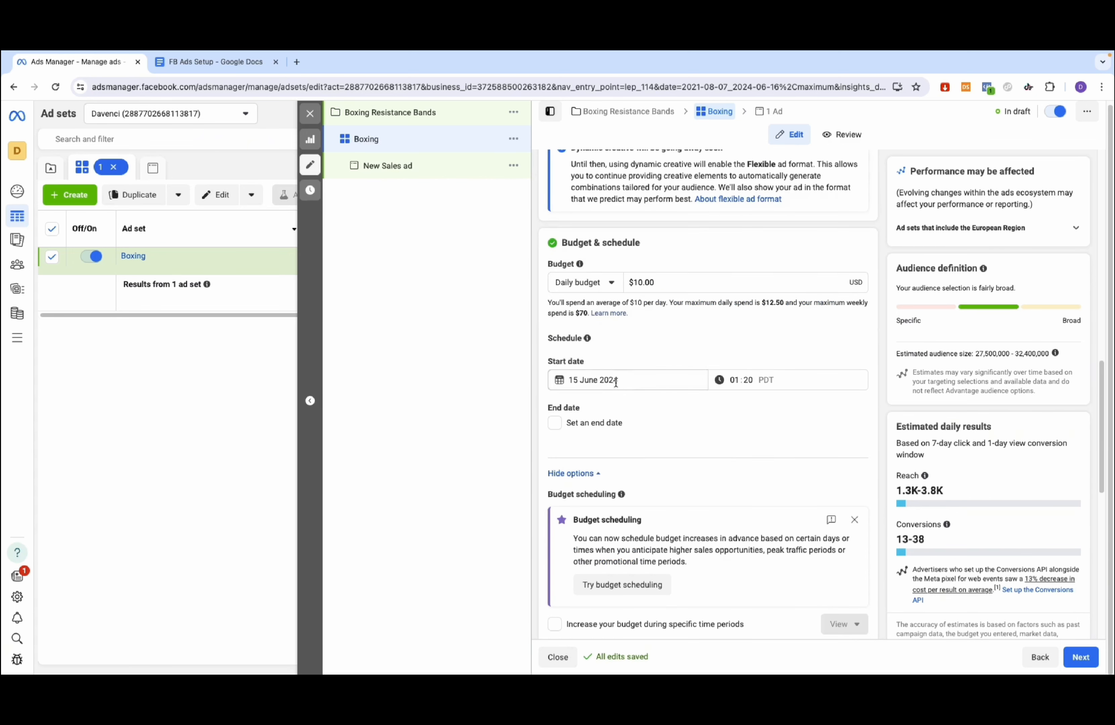
Step: Set the ad set's start date to 16 June 2024 and its start time to 00:00
click(594, 380)
click(568, 492)
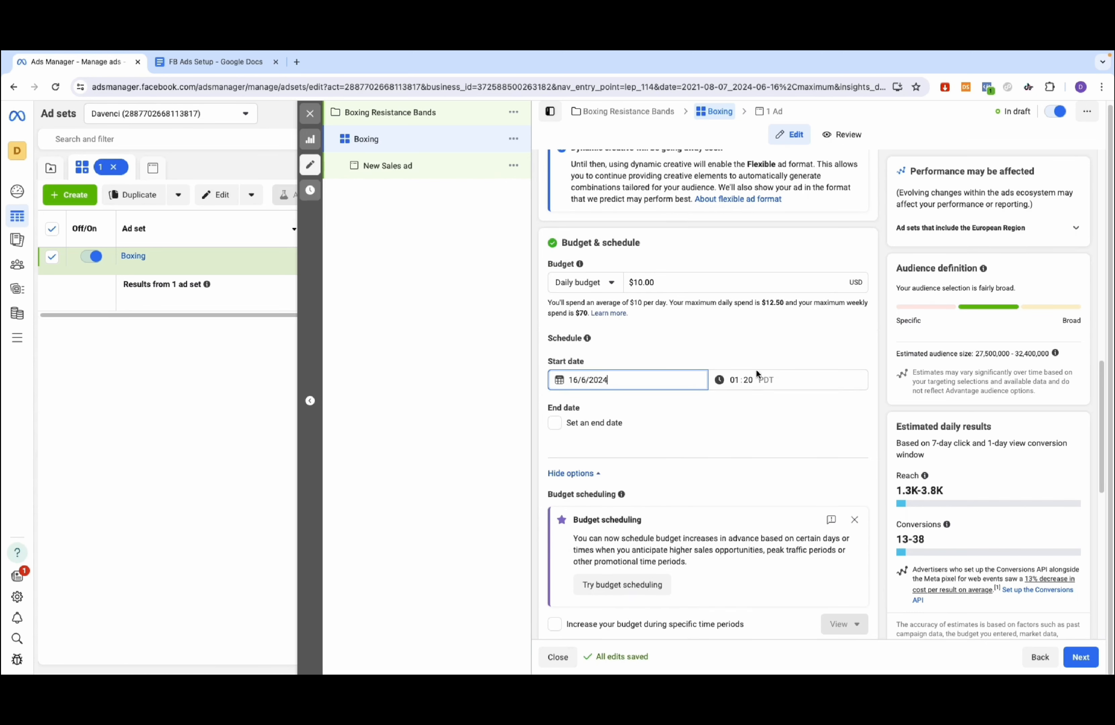
click(750, 372)
click(748, 377)
text(00)
click(762, 334)
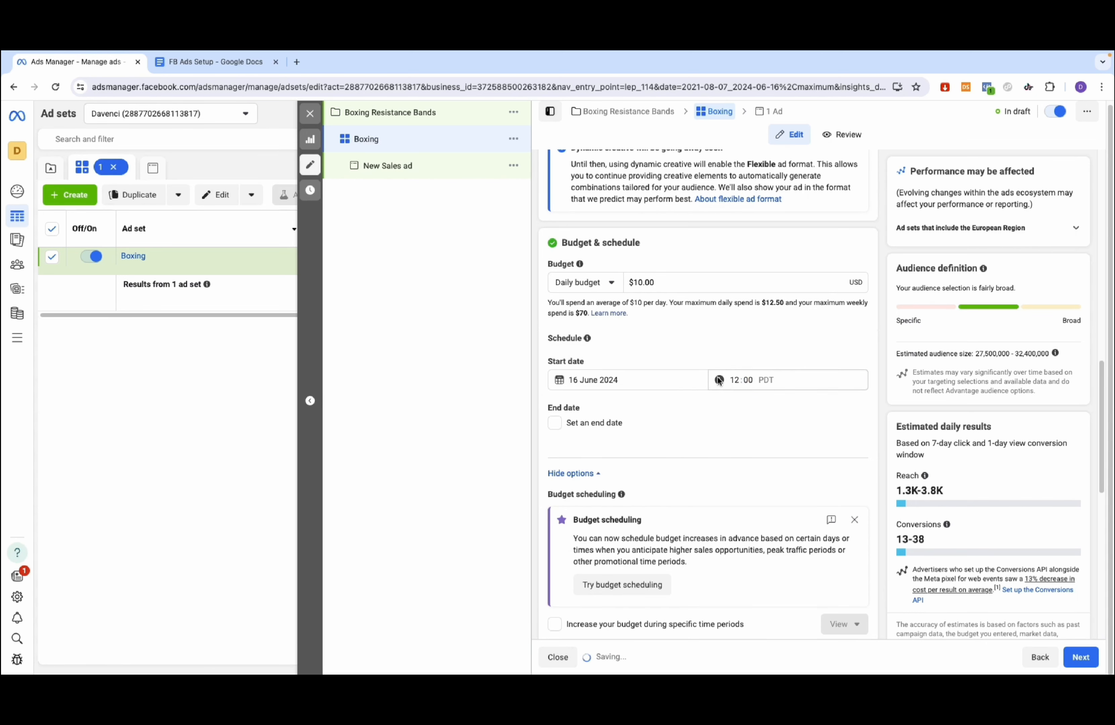
click(731, 379)
text(00)
click(733, 359)
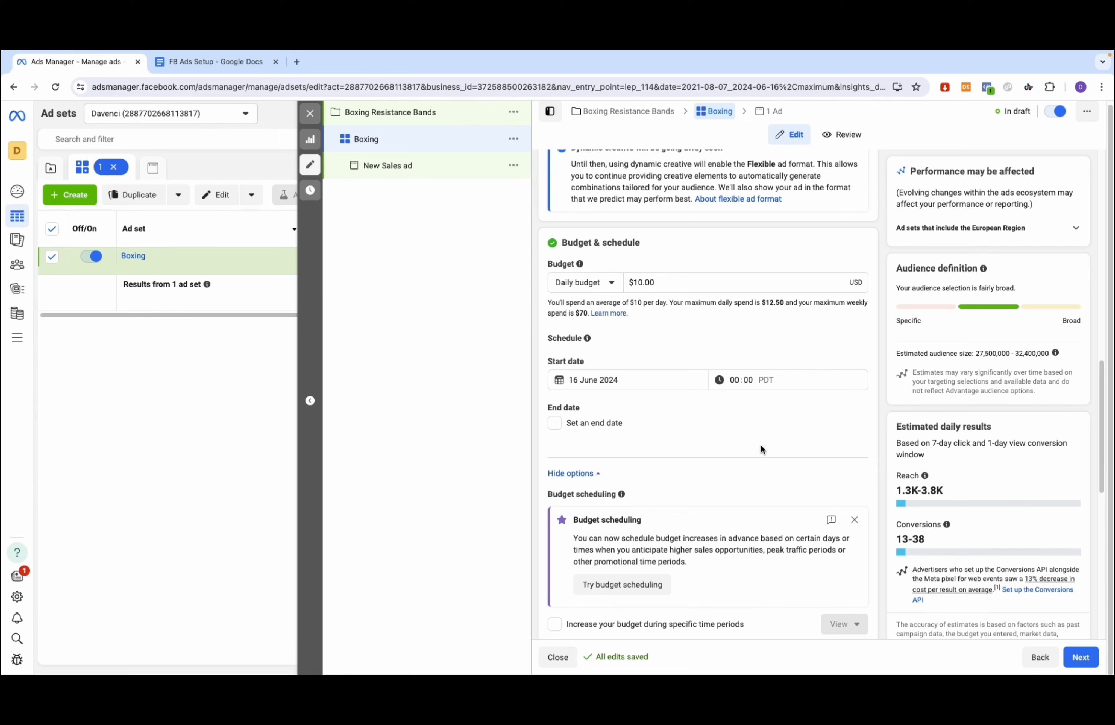
Step: Replace the United Kingdom with the United States as the ad set's target location
scroll(761, 445, down, 3)
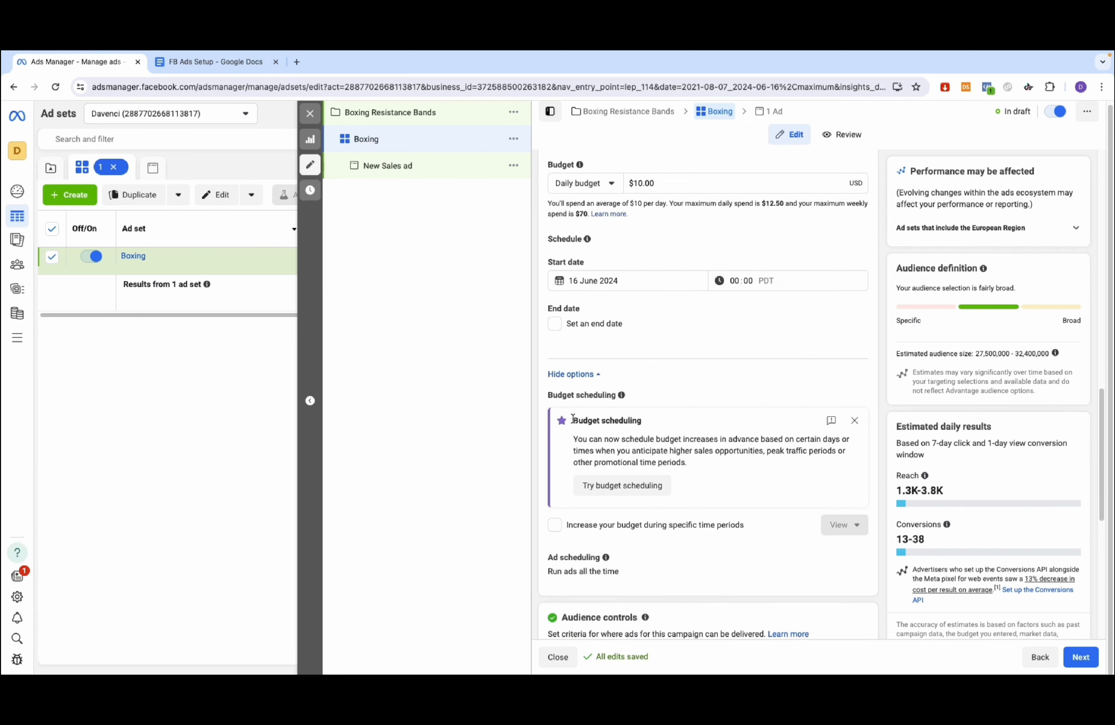
scroll(574, 408, down, 3)
scroll(574, 409, down, 6)
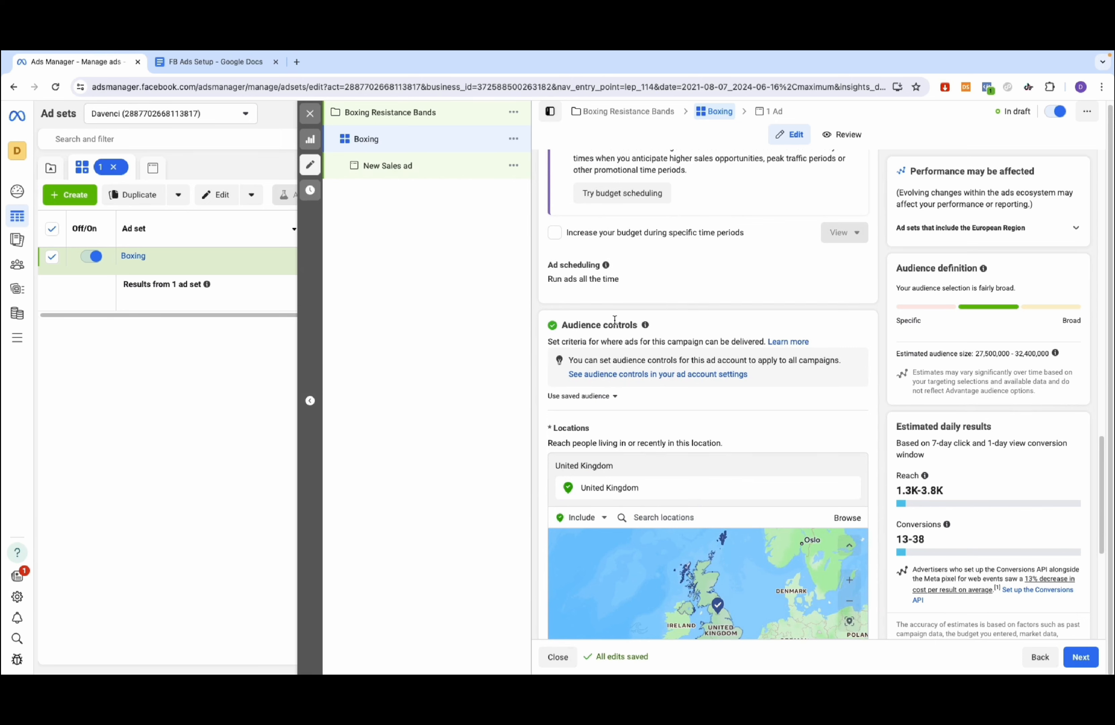
scroll(614, 320, down, 3)
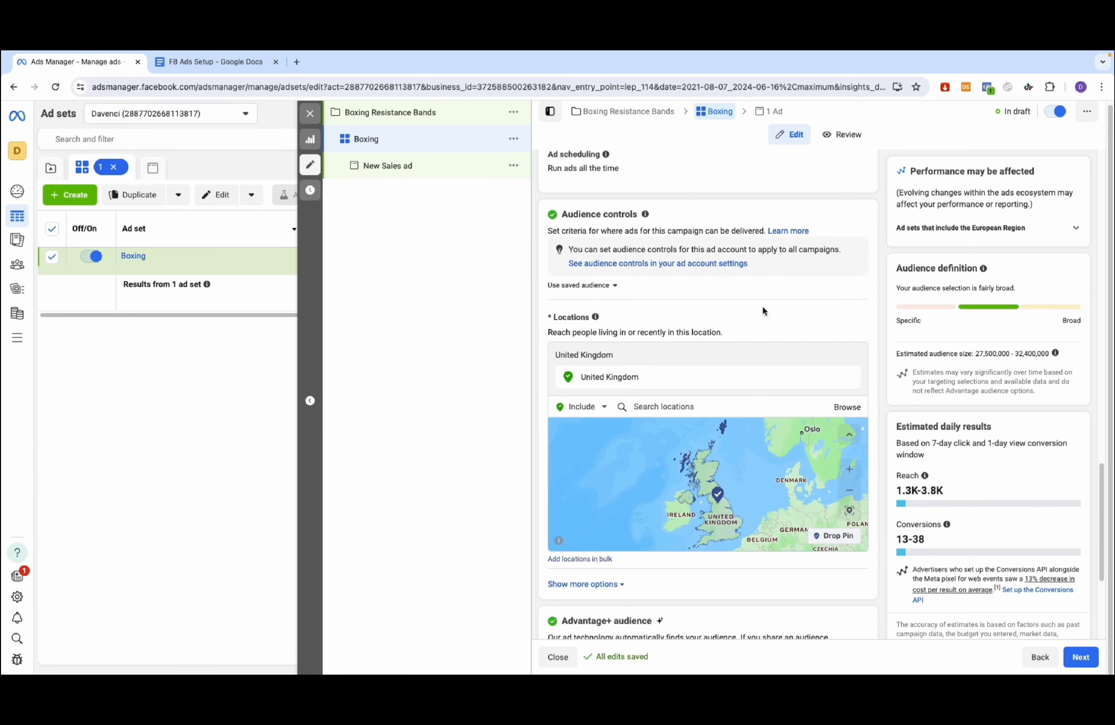
click(849, 379)
click(676, 384)
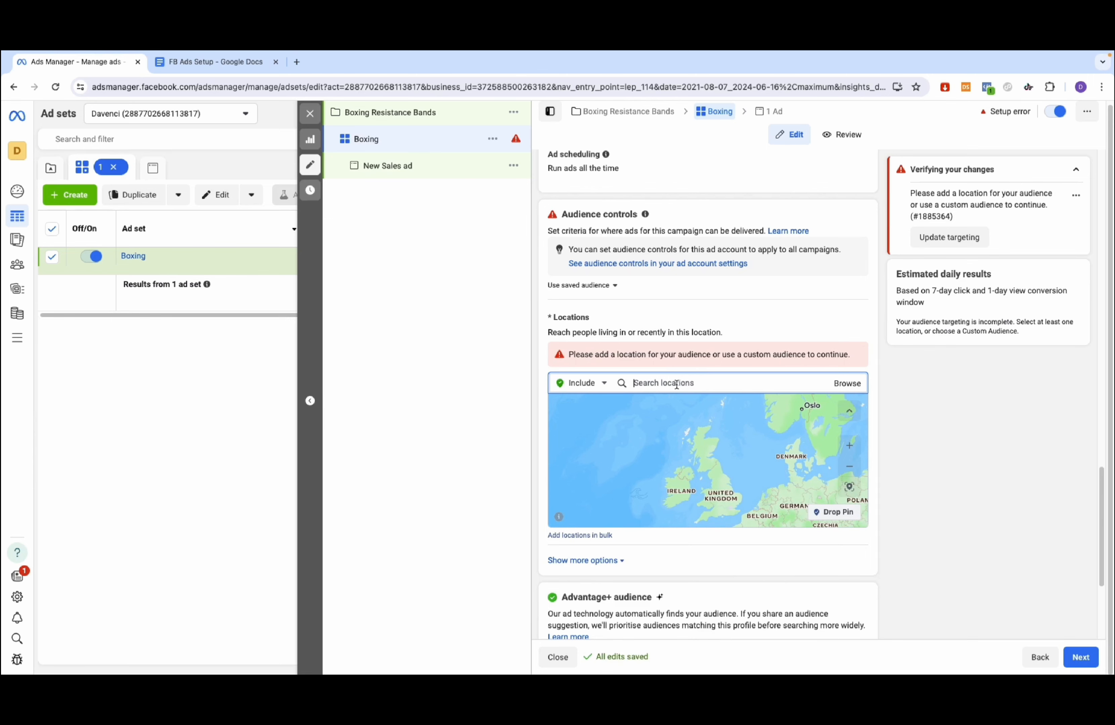
text(United States)
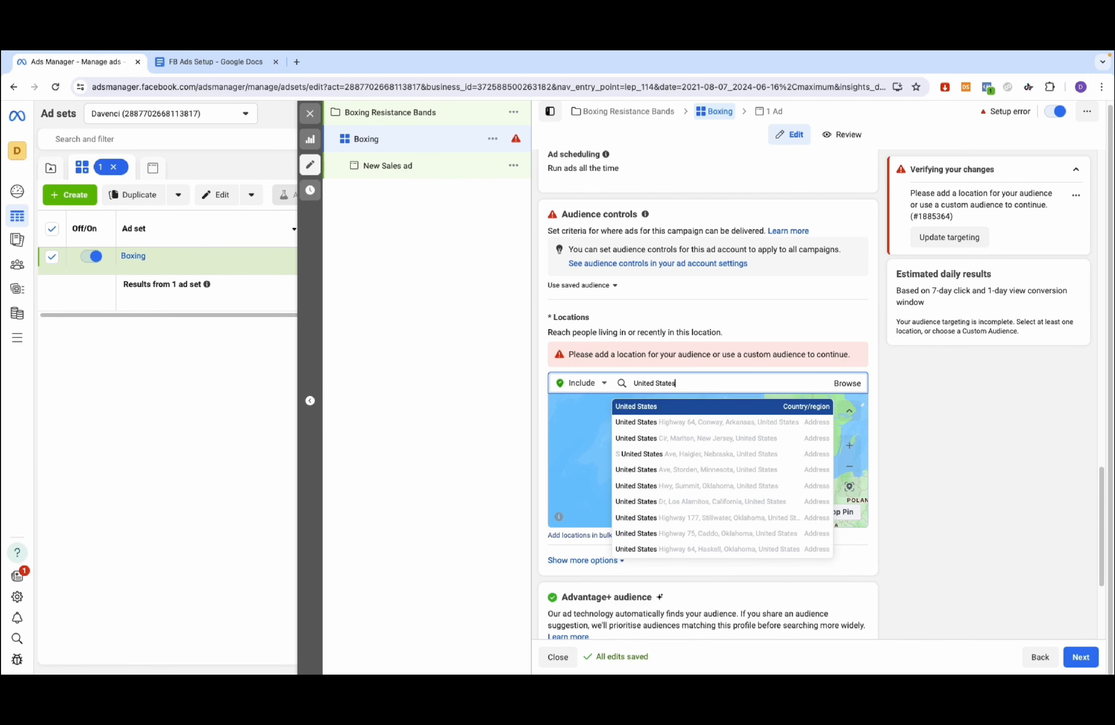
click(662, 408)
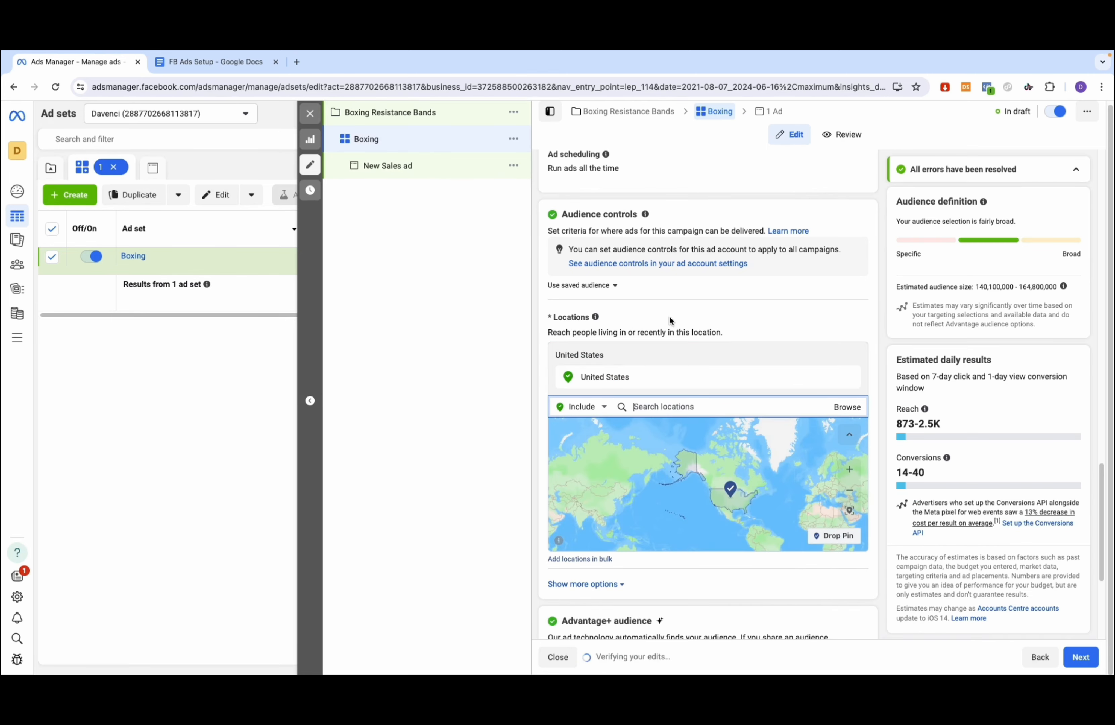
Step: Switch from Advantage+ audience to the original audience options and open the gender setting for editing
scroll(669, 316, down, 5)
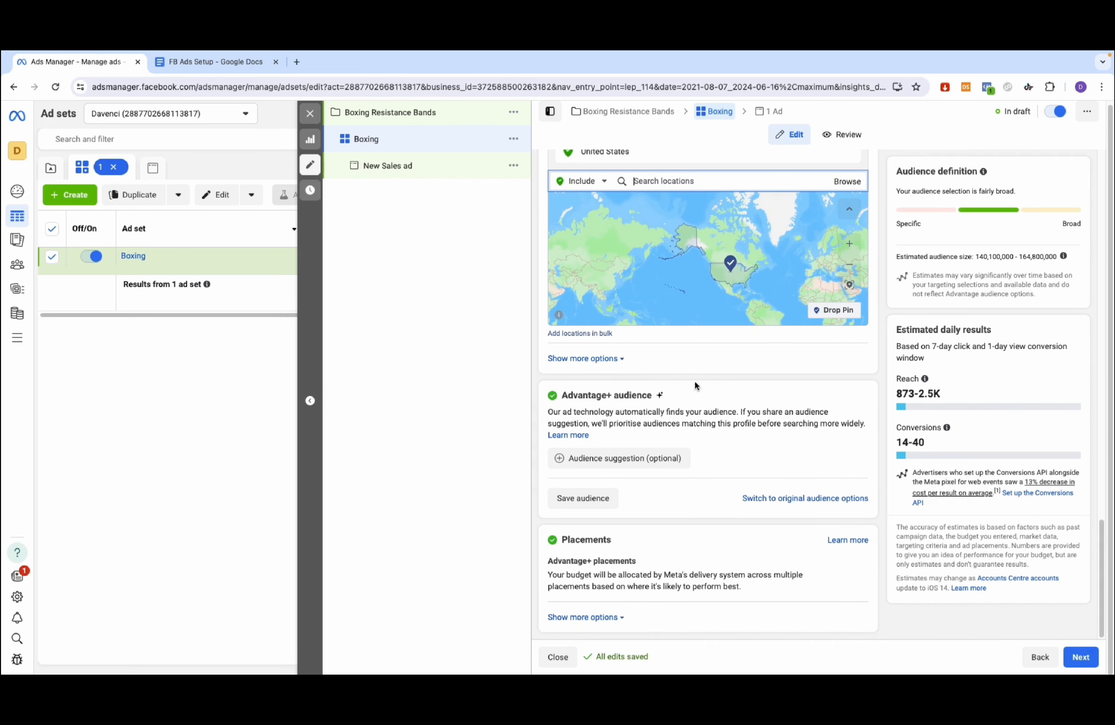
click(790, 500)
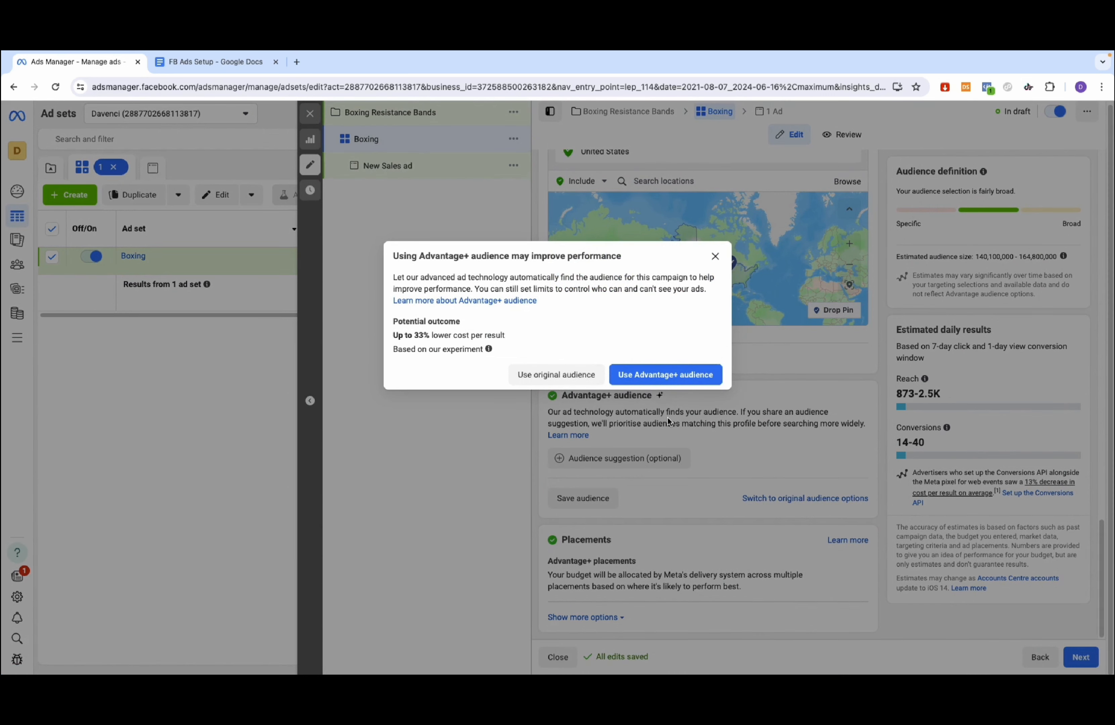
click(559, 377)
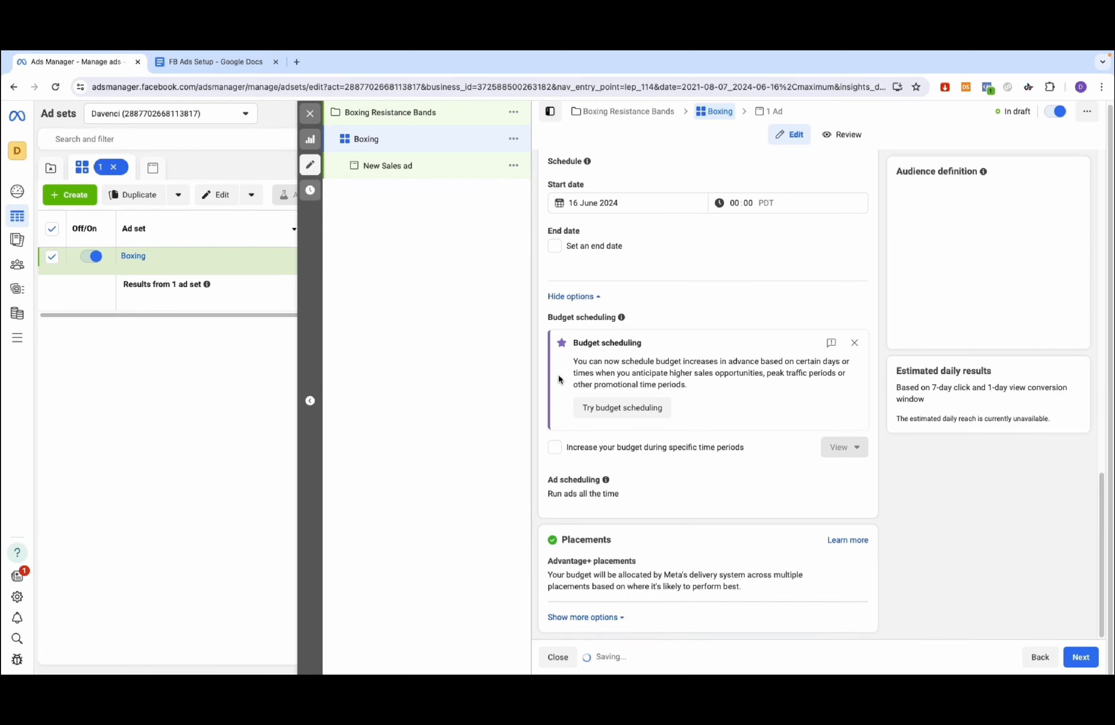
scroll(700, 383, down, 2)
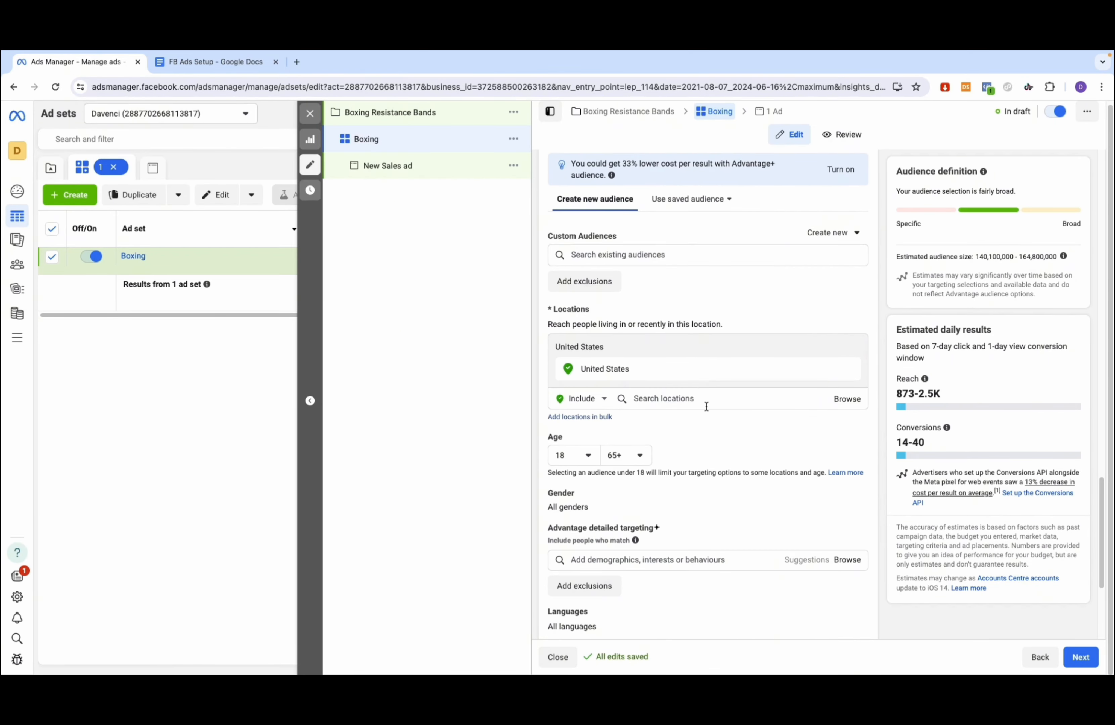
scroll(705, 398, down, 1)
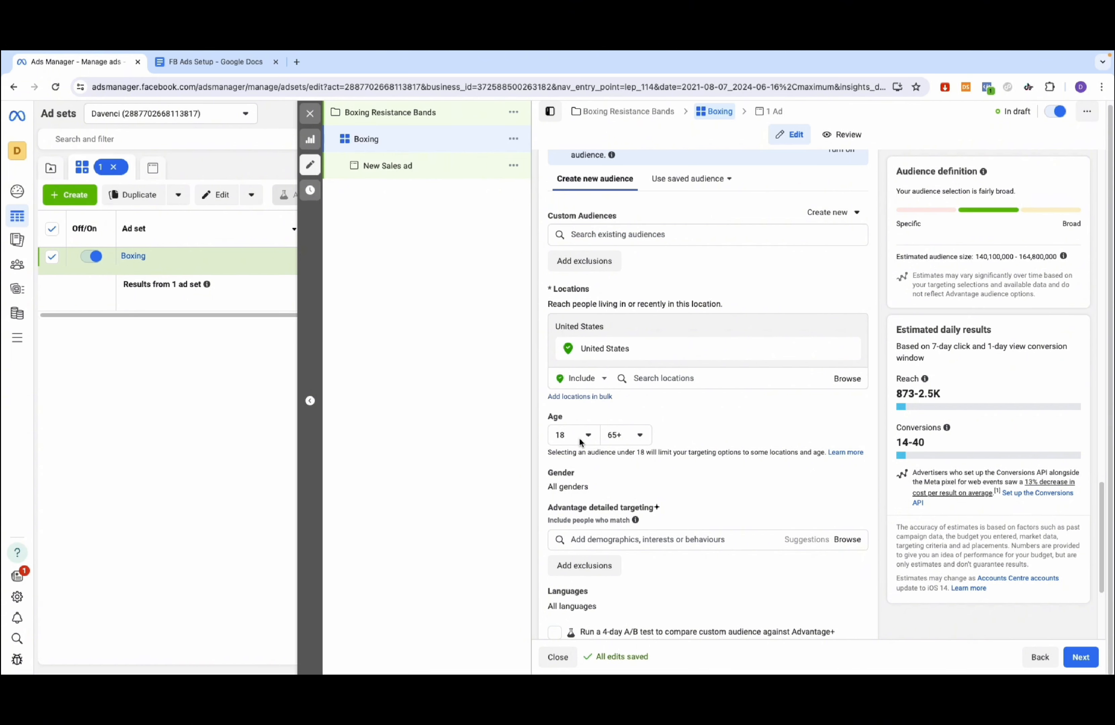
scroll(578, 438, down, 1)
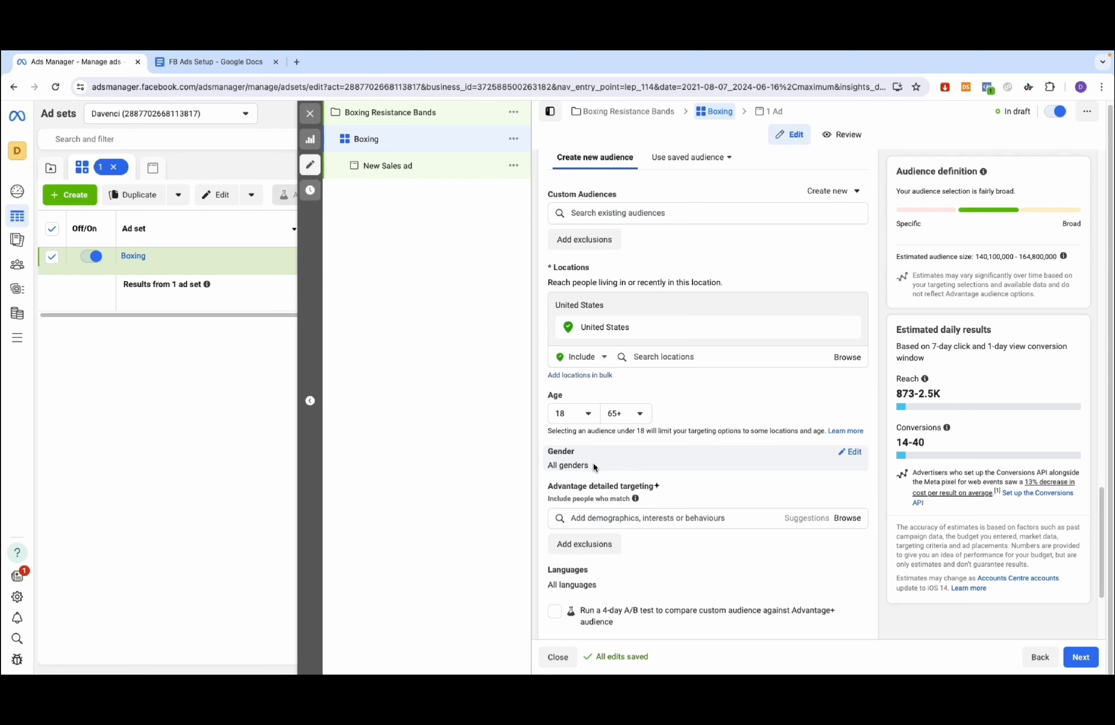
click(858, 453)
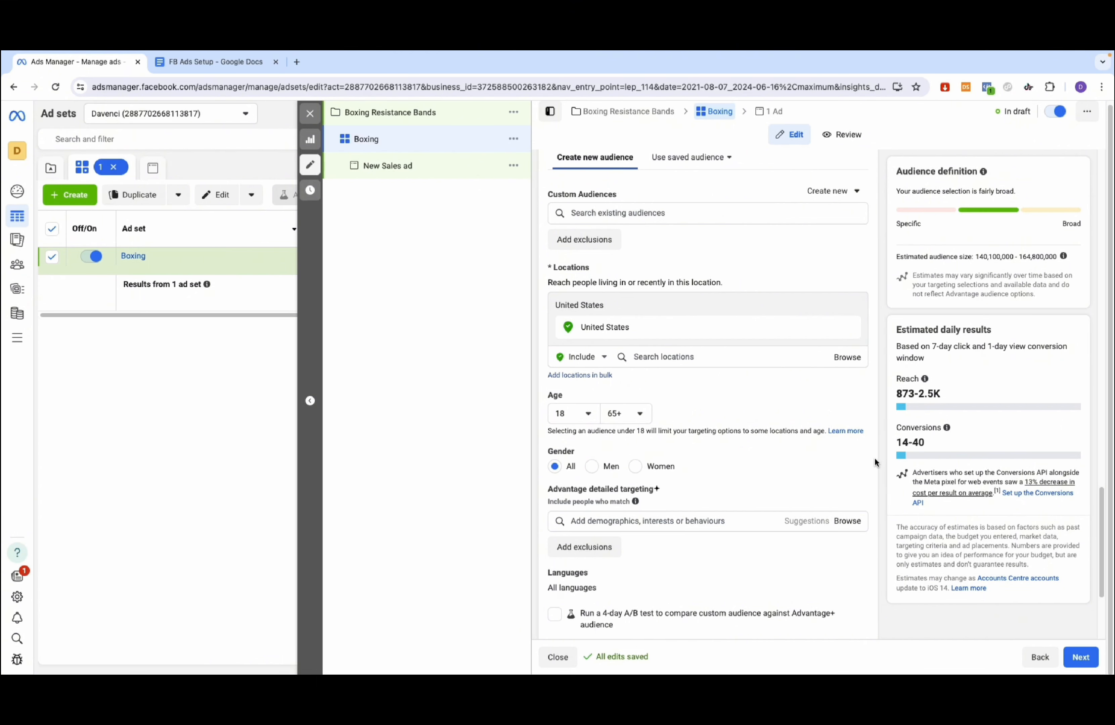
Step: Add the Boxing (sport) interest to the ad set's detailed targeting
scroll(875, 455, down, 1)
scroll(875, 455, down, 1)
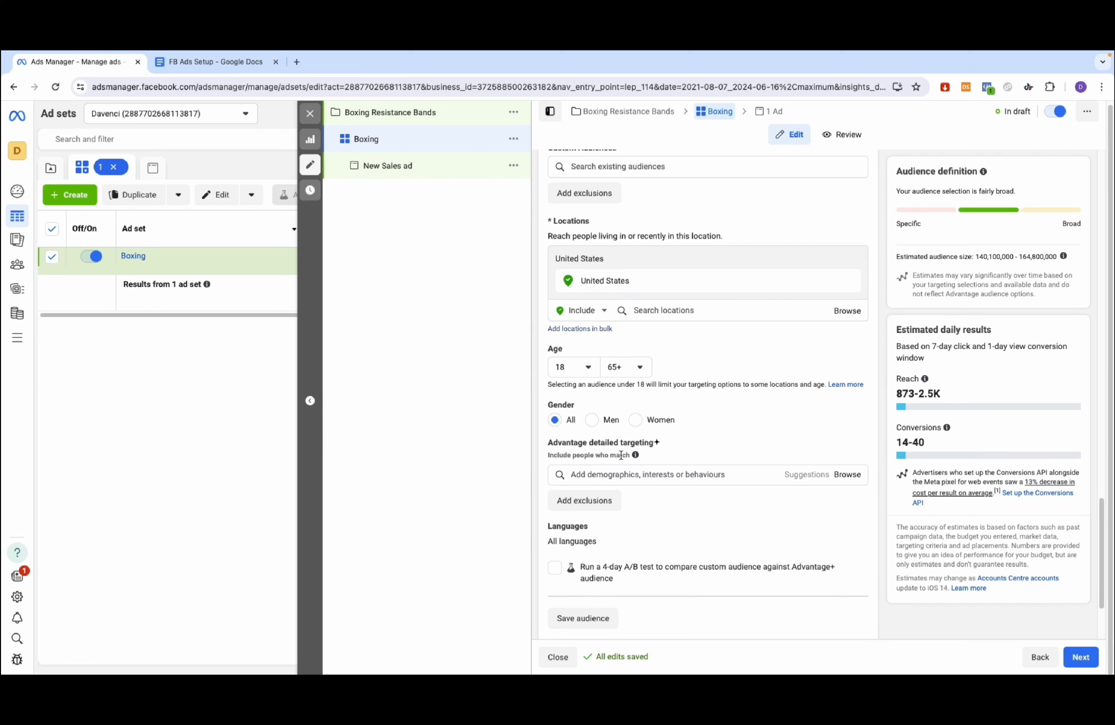
scroll(608, 446, down, 1)
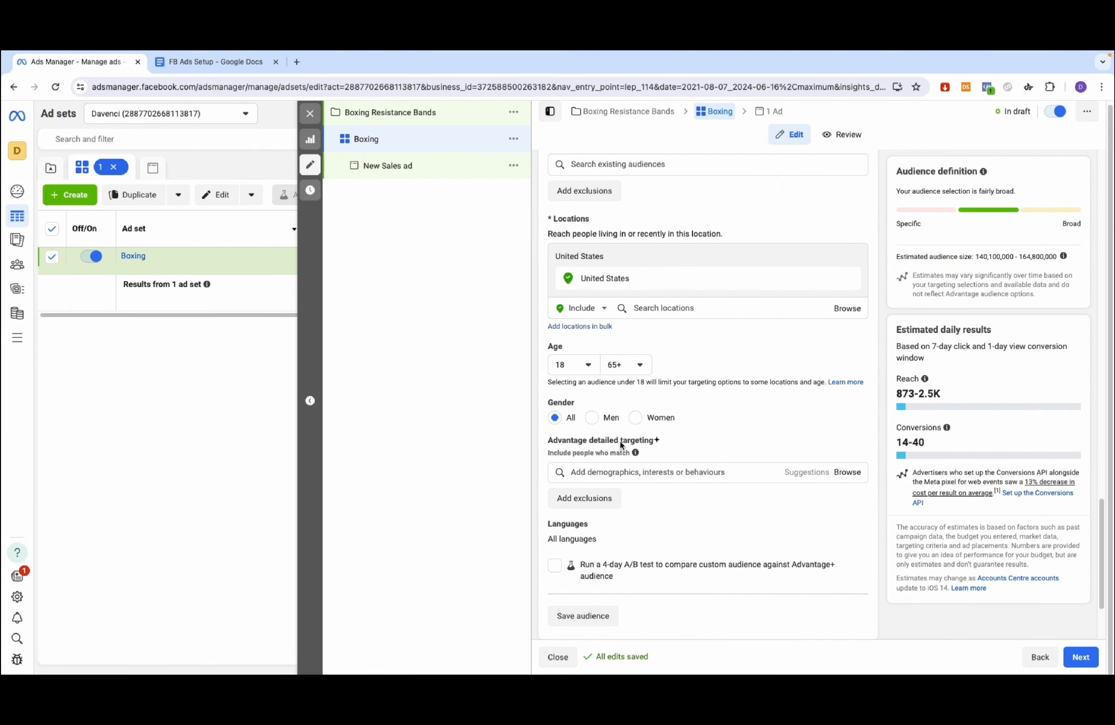
click(617, 470)
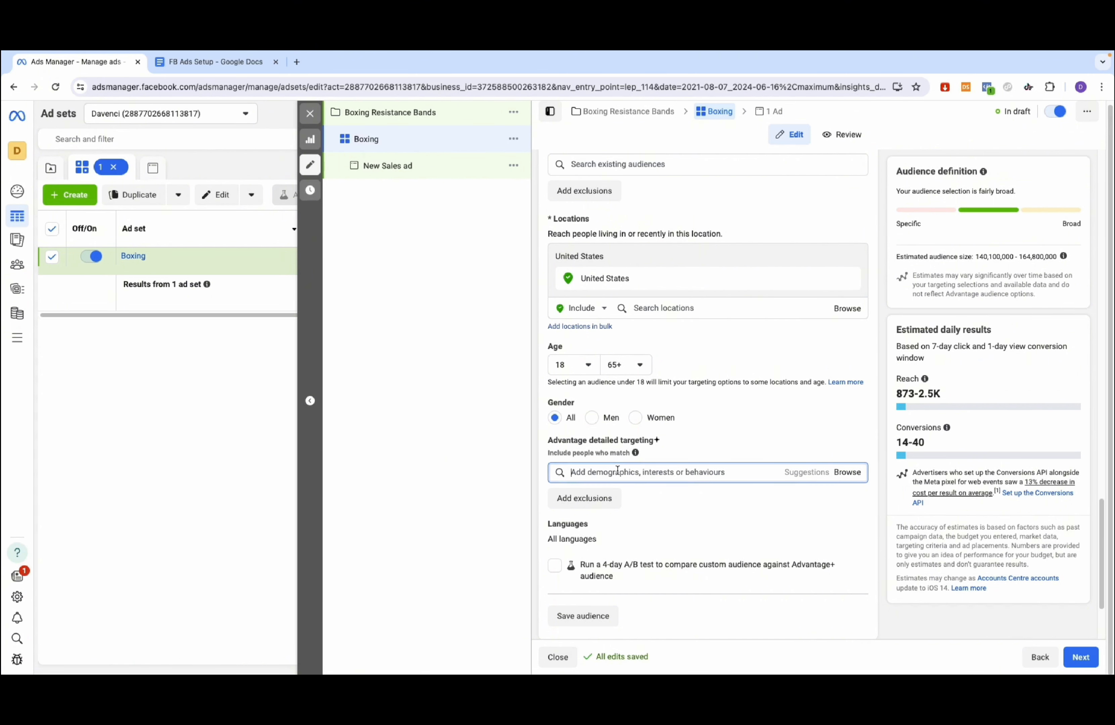
text(Boxing)
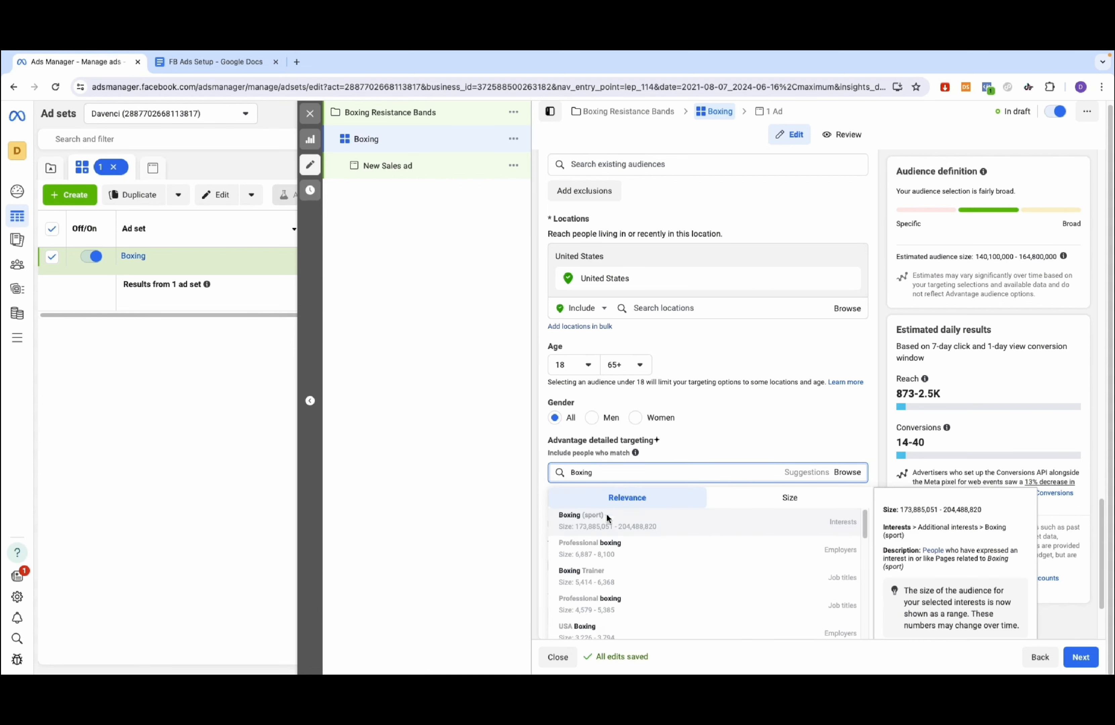
click(607, 513)
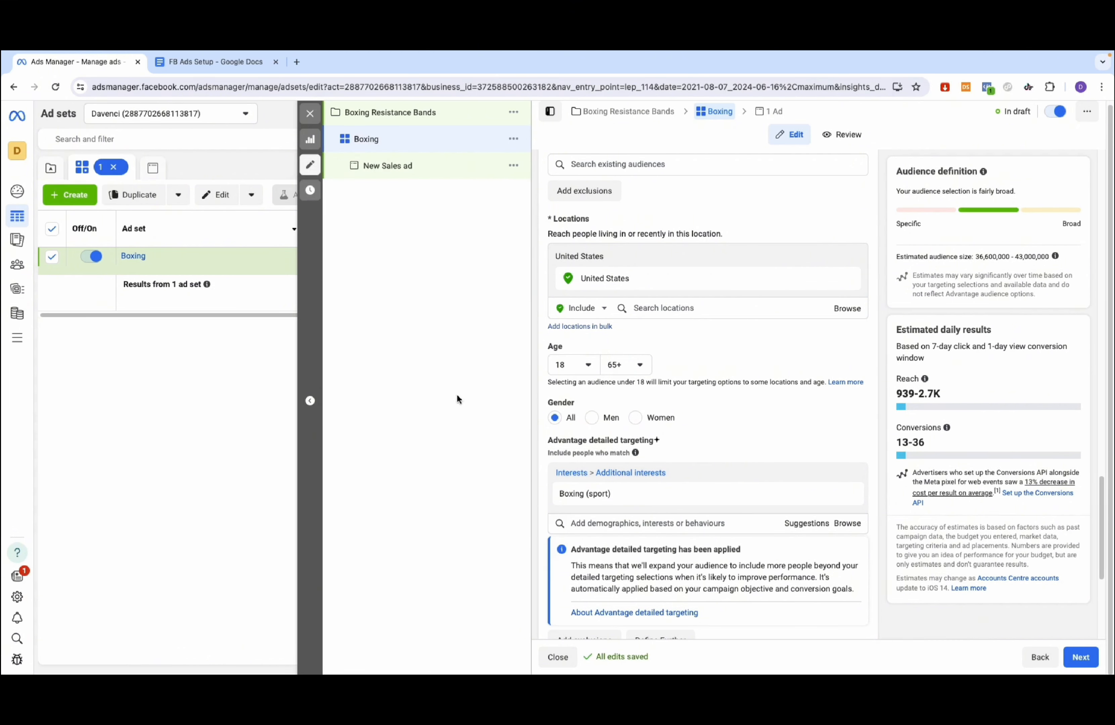
Step: Review the boxing interest ideas in the FB Ads Setup Google Doc and return to Ads Manager
click(211, 65)
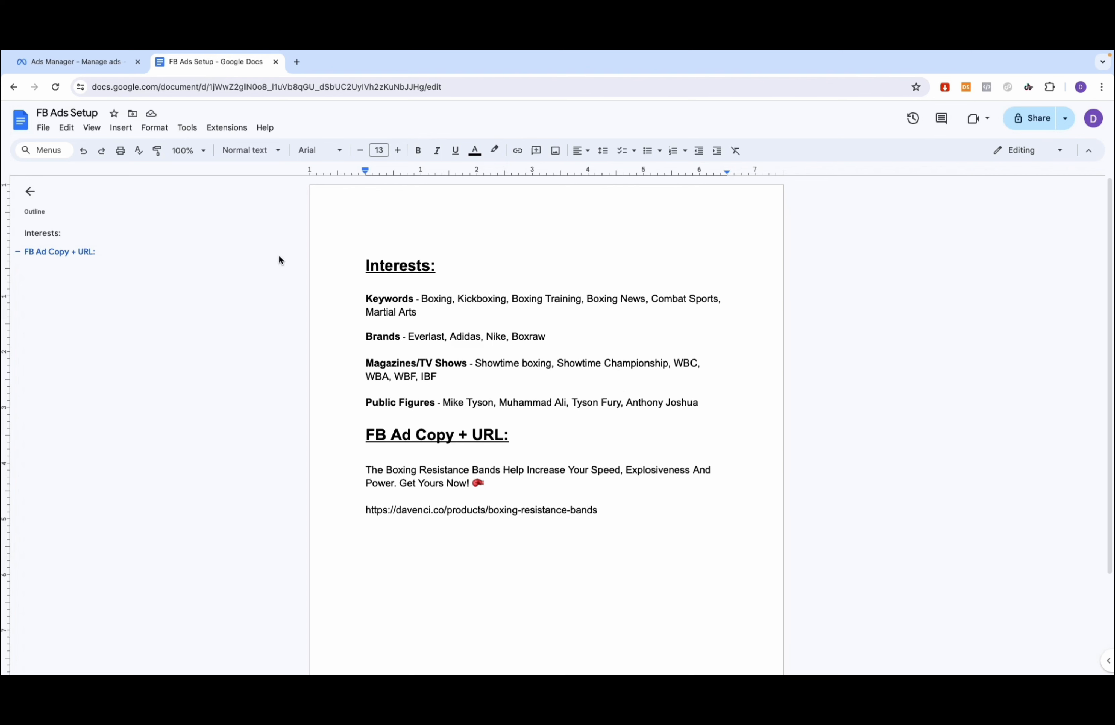
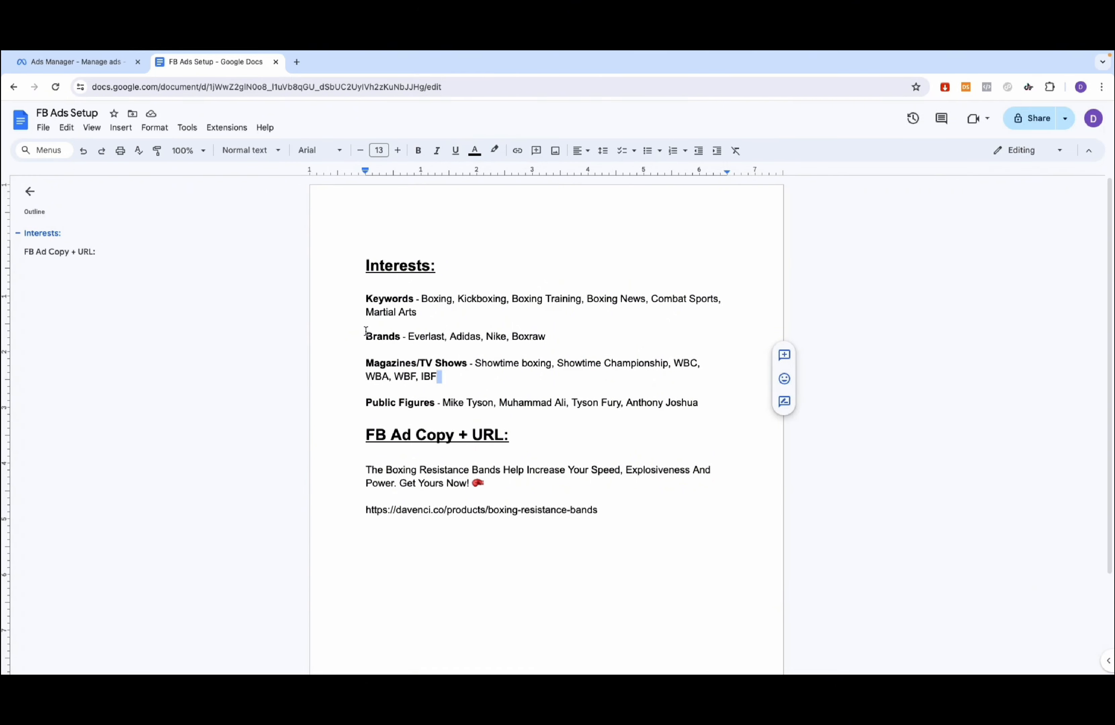
click(366, 333)
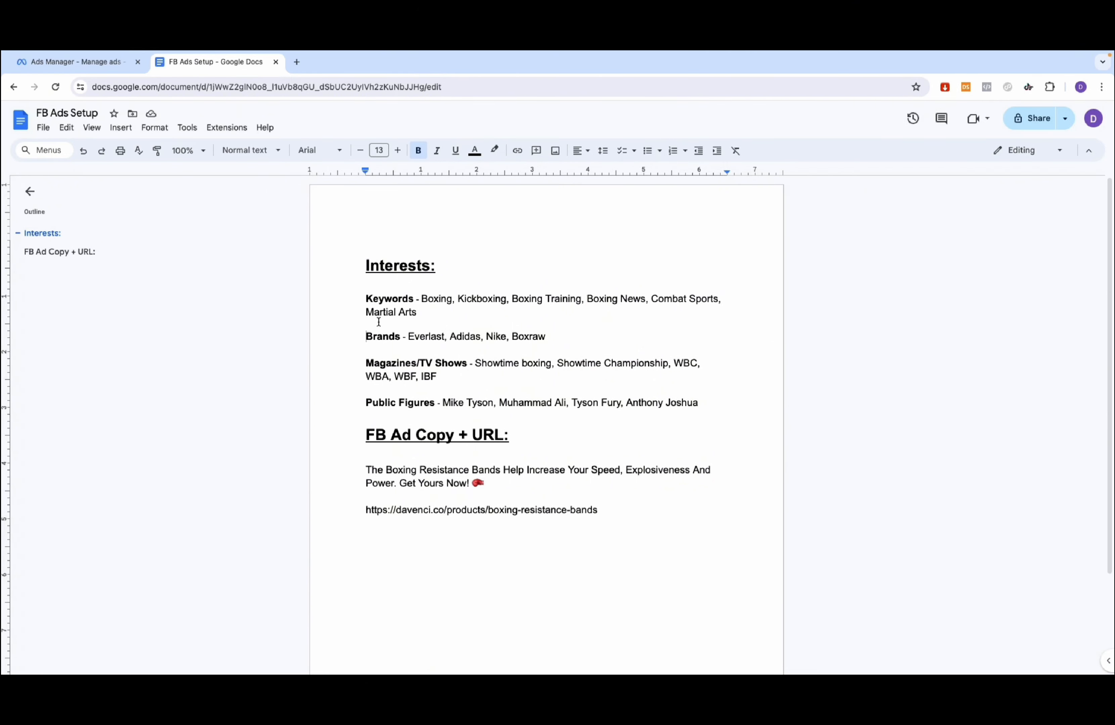
click(98, 66)
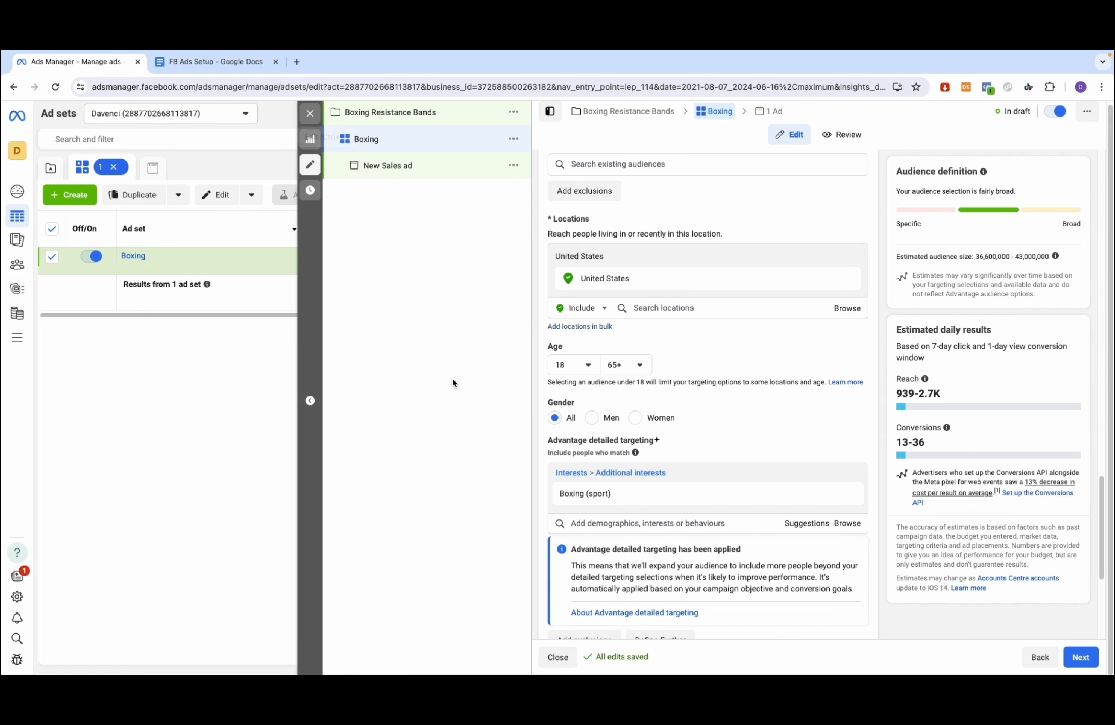
Step: Look through the suggested interests for detailed targeting without adding any
scroll(765, 391, down, 1)
scroll(764, 390, down, 3)
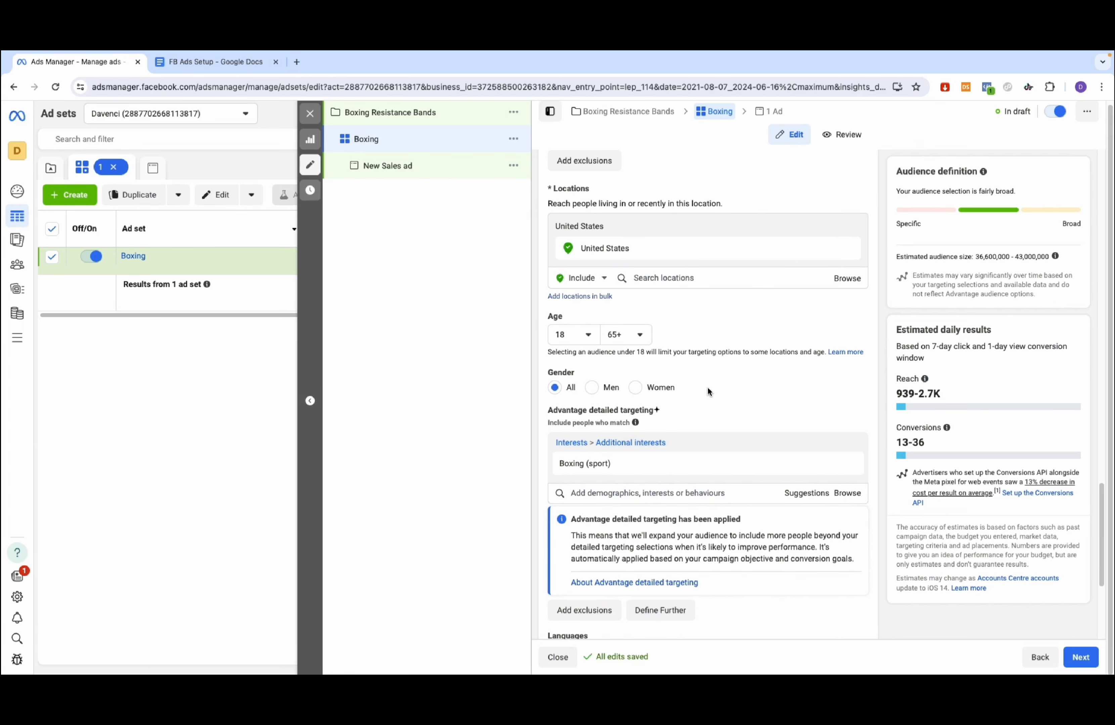
click(787, 472)
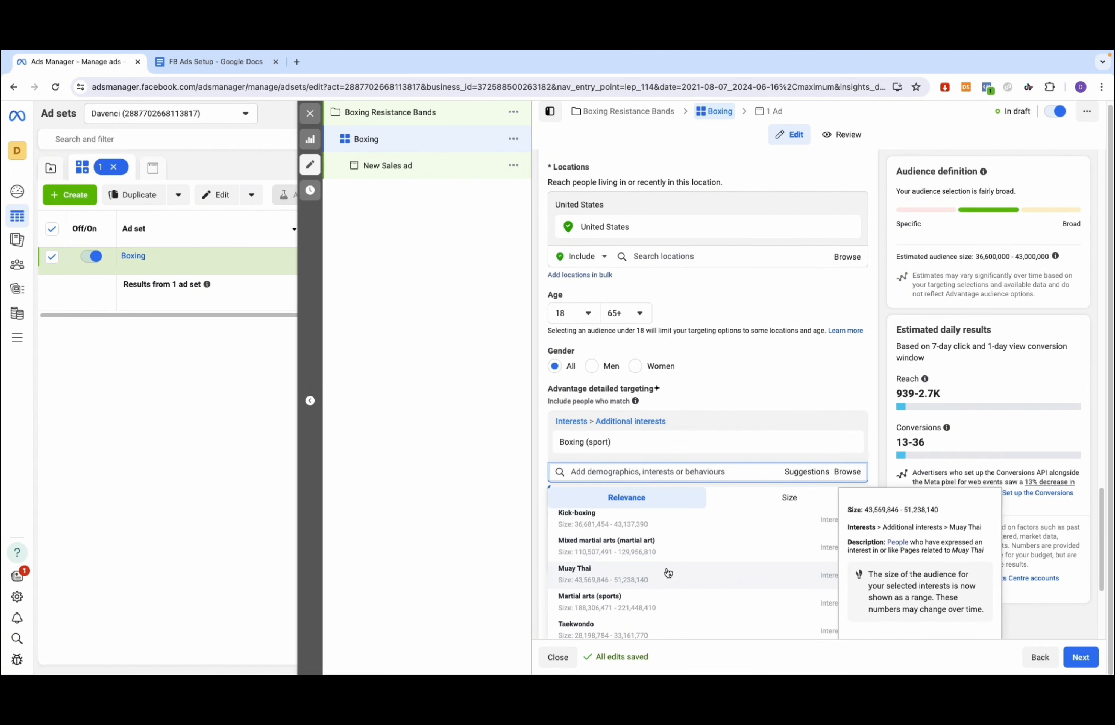
scroll(665, 571, down, 1)
scroll(656, 578, down, 6)
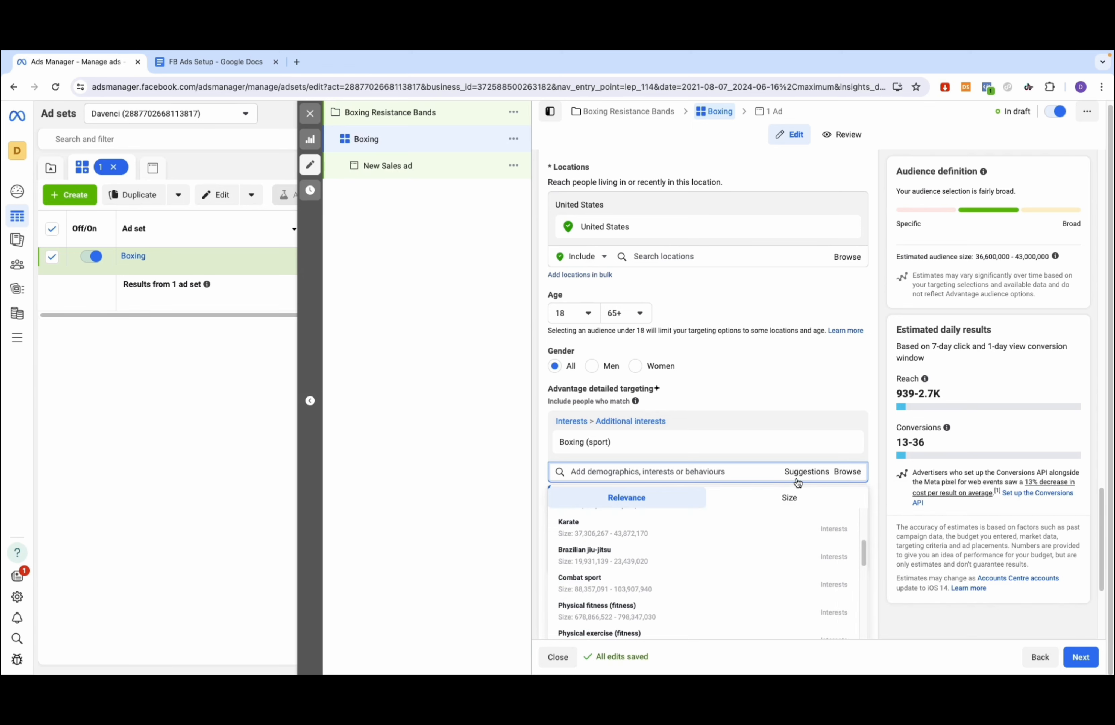
click(874, 405)
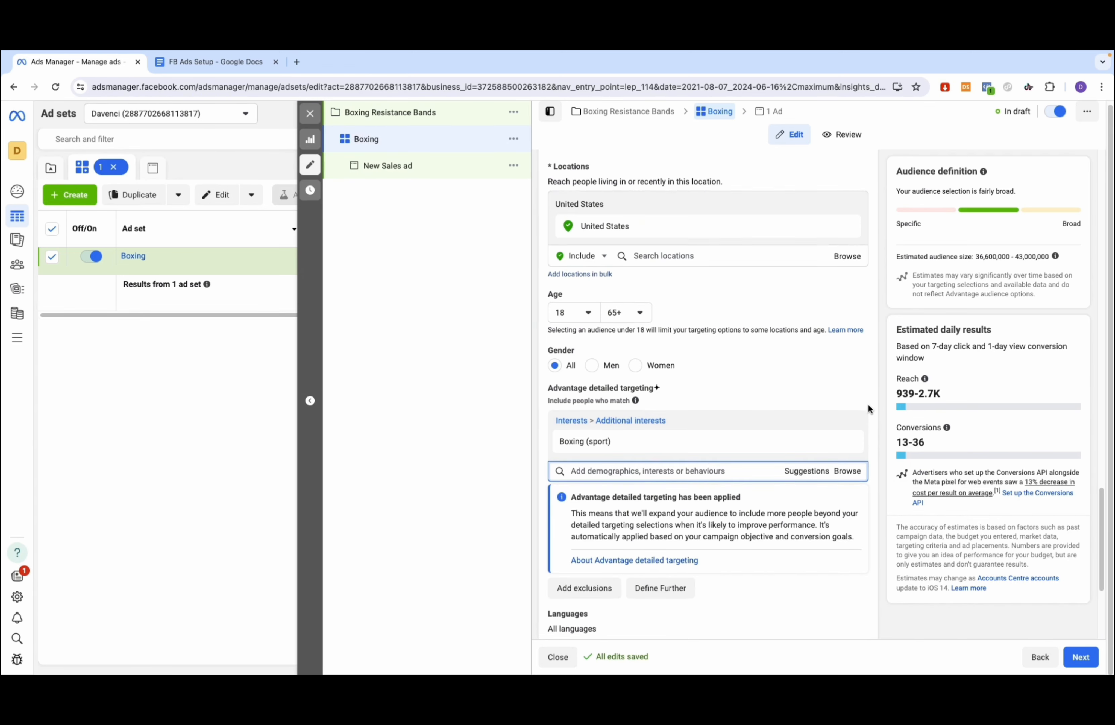
Step: Review the remaining audience and placement settings, continue to the ad, and rename it as "V1"
scroll(869, 409, down, 4)
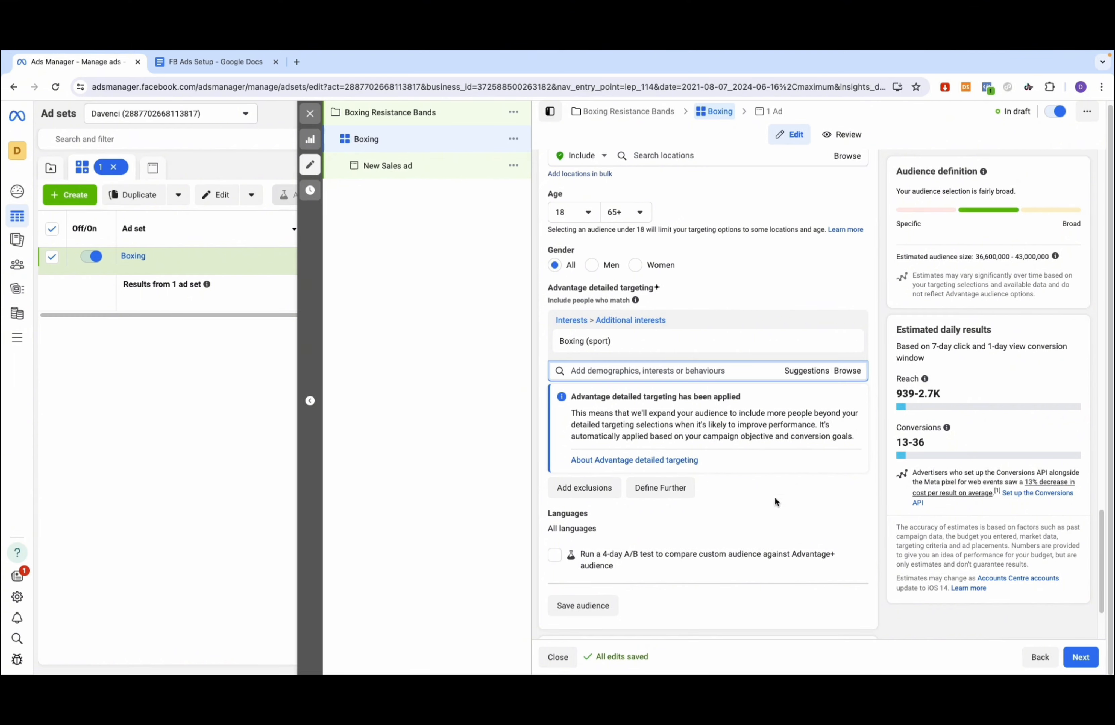
scroll(739, 549, down, 3)
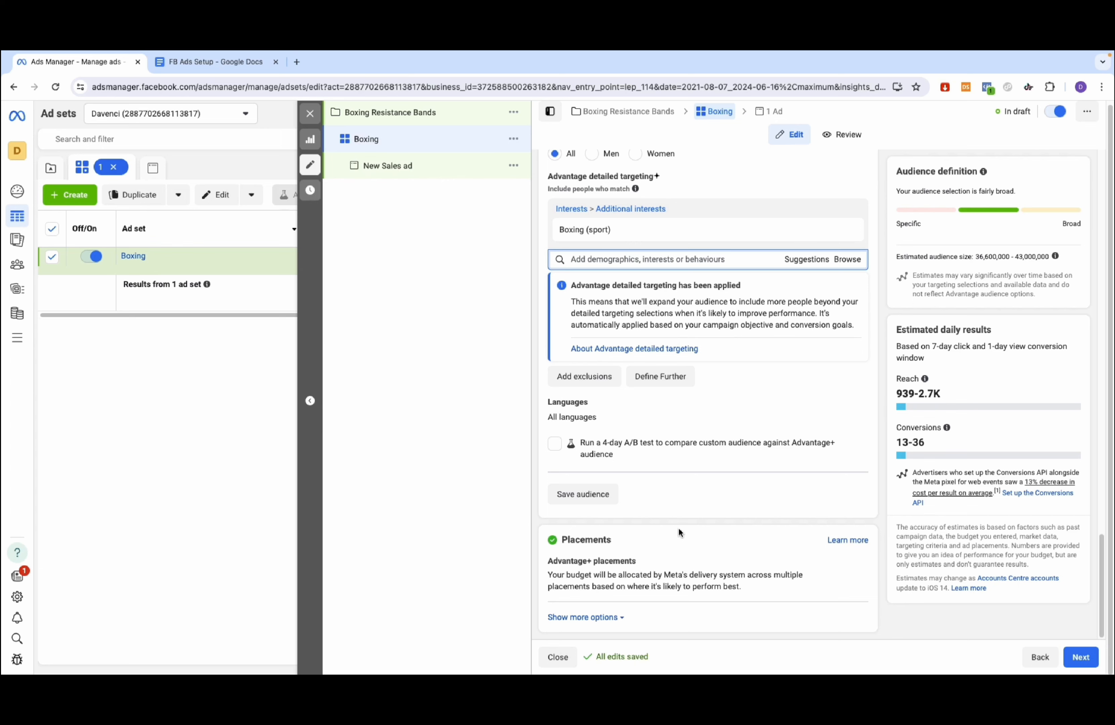
click(1083, 658)
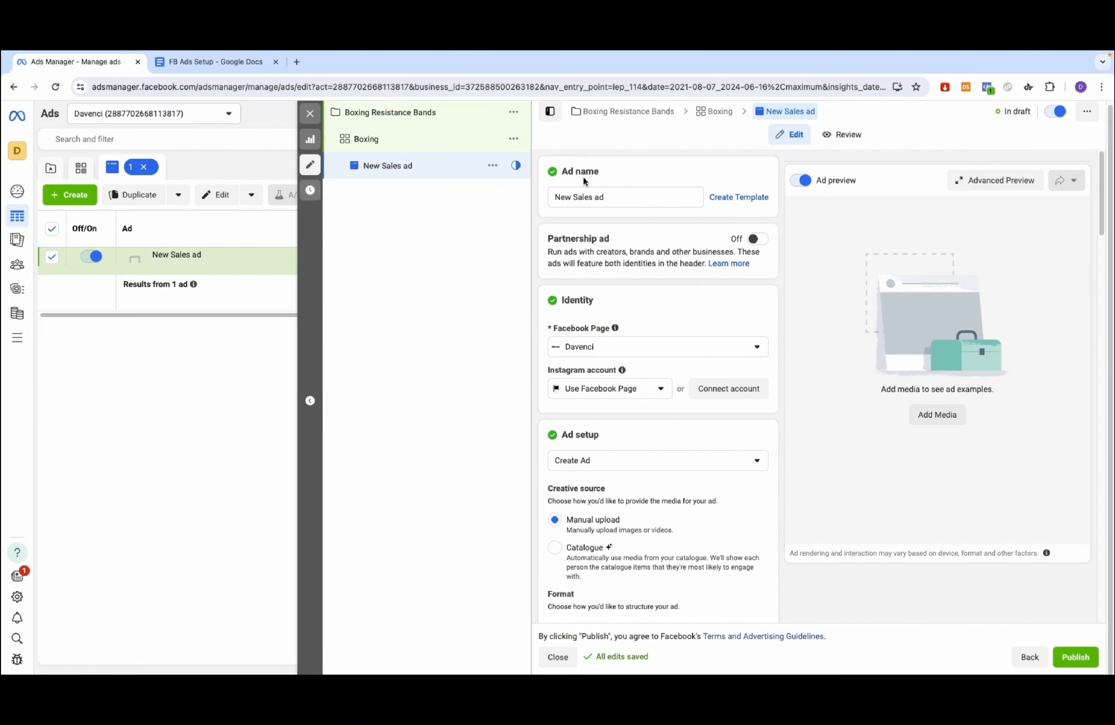
drag(635, 197, 546, 199)
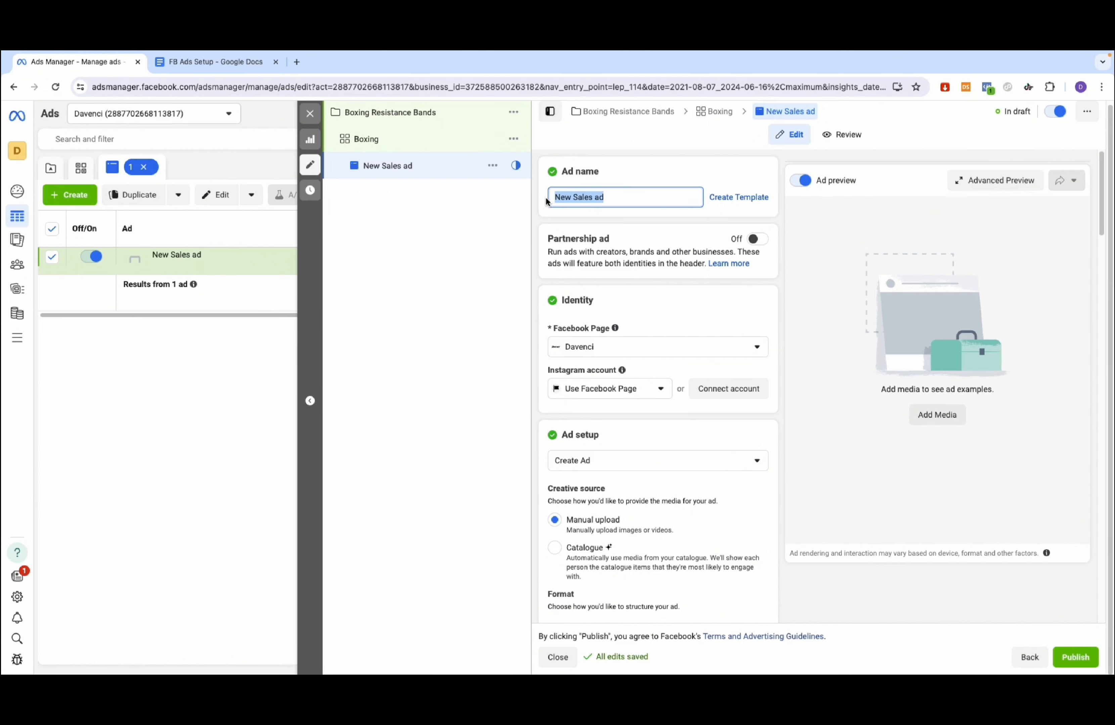
text(V1)
click(648, 176)
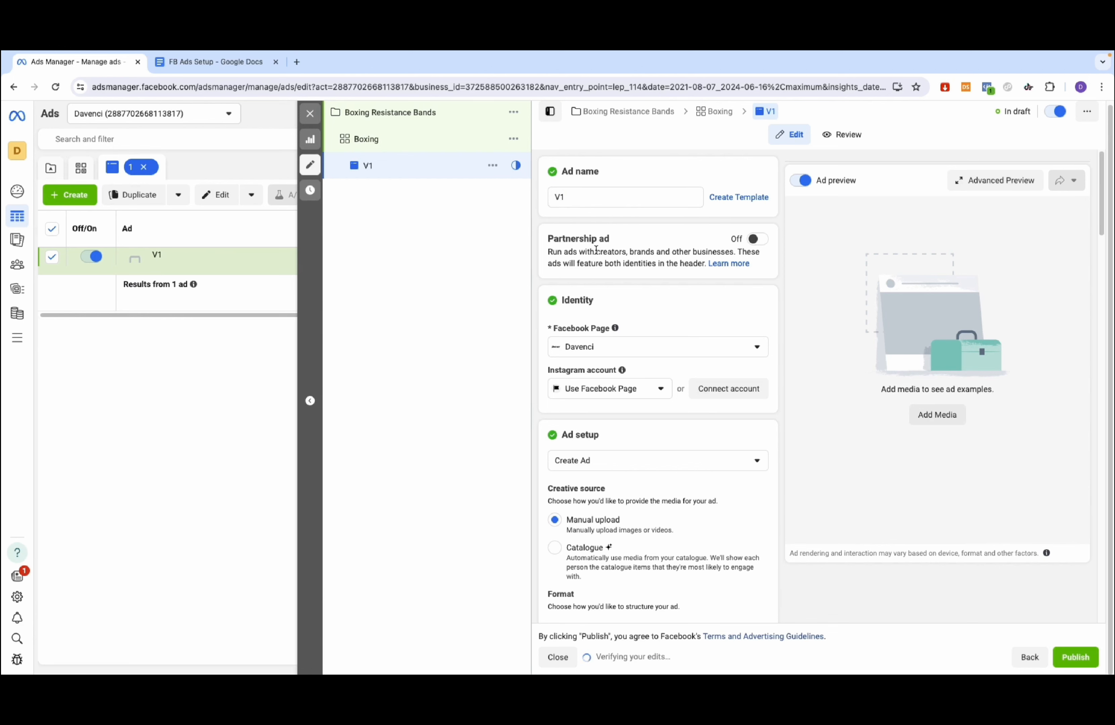
scroll(604, 250, down, 1)
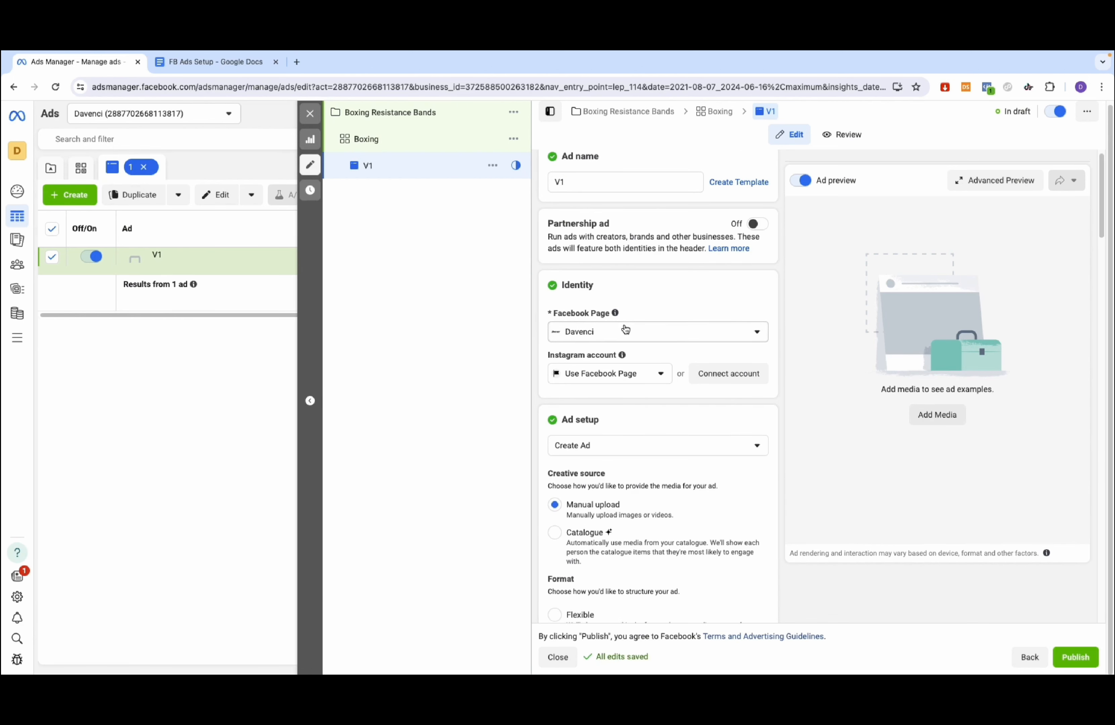
Step: Keep the ad setup as a manually uploaded single image or video ad and turn off multi-advertiser ads
scroll(691, 290, down, 3)
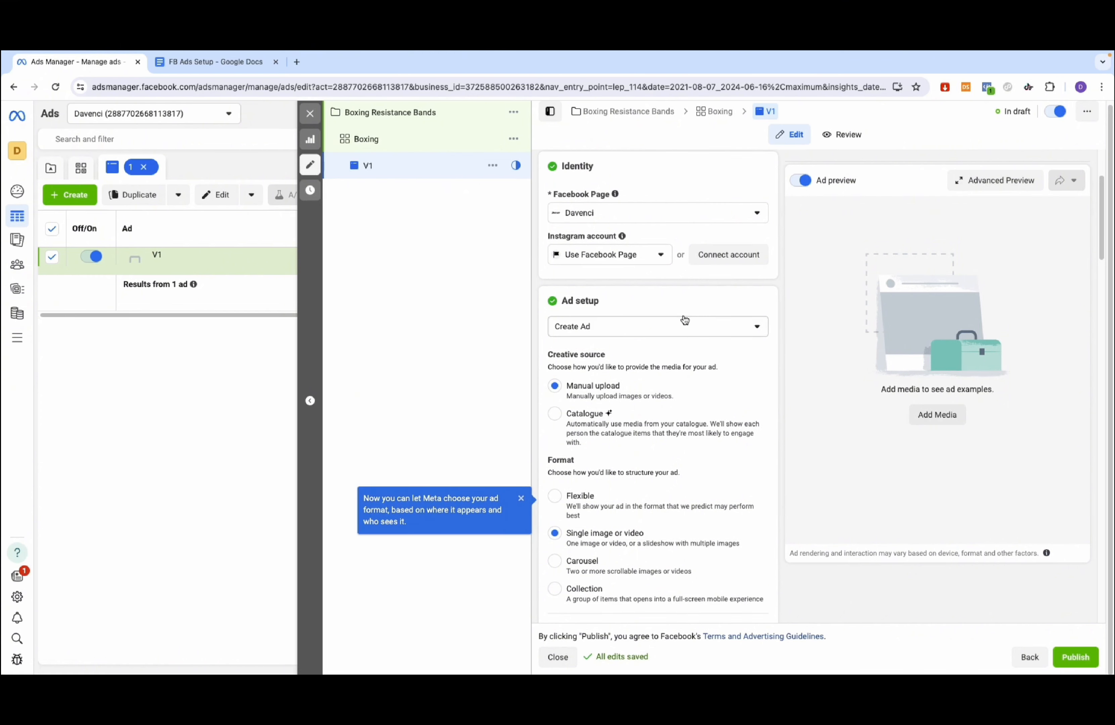
click(669, 326)
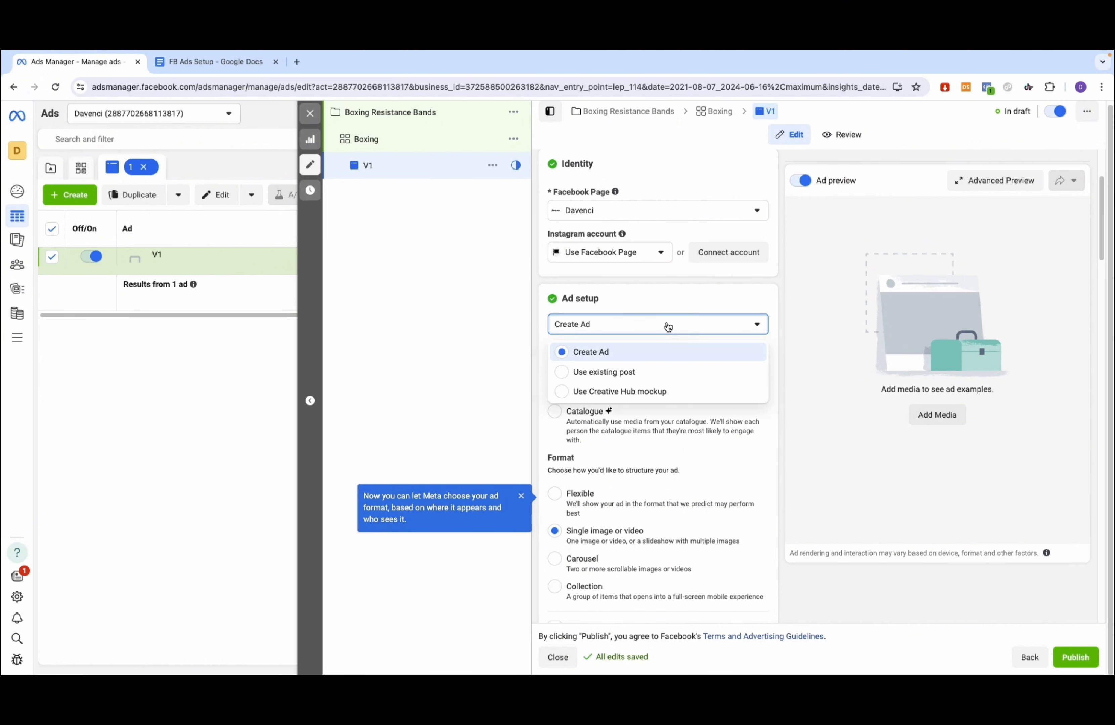
click(669, 326)
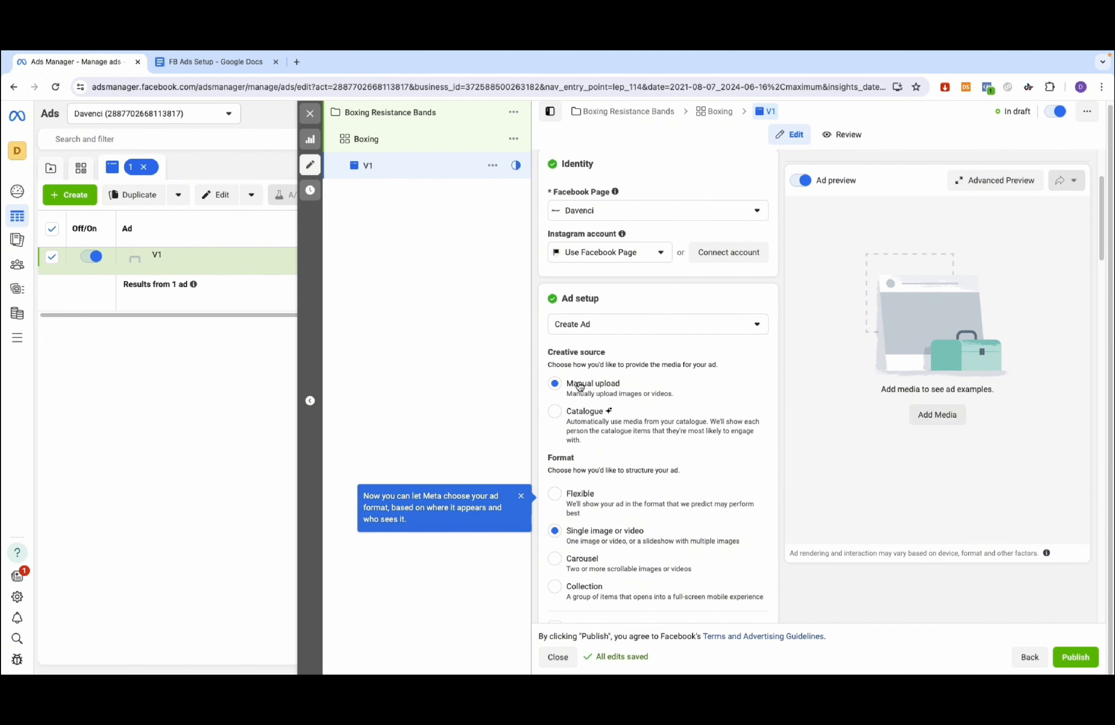
click(521, 496)
scroll(664, 347, down, 5)
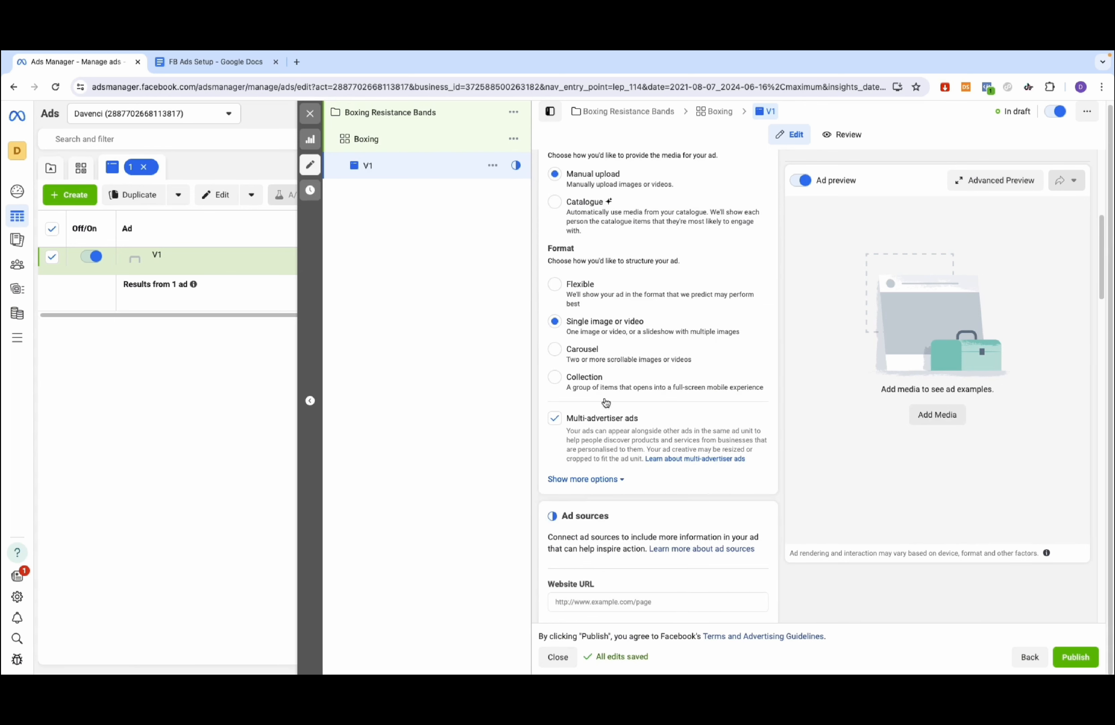
click(555, 419)
scroll(682, 387, down, 2)
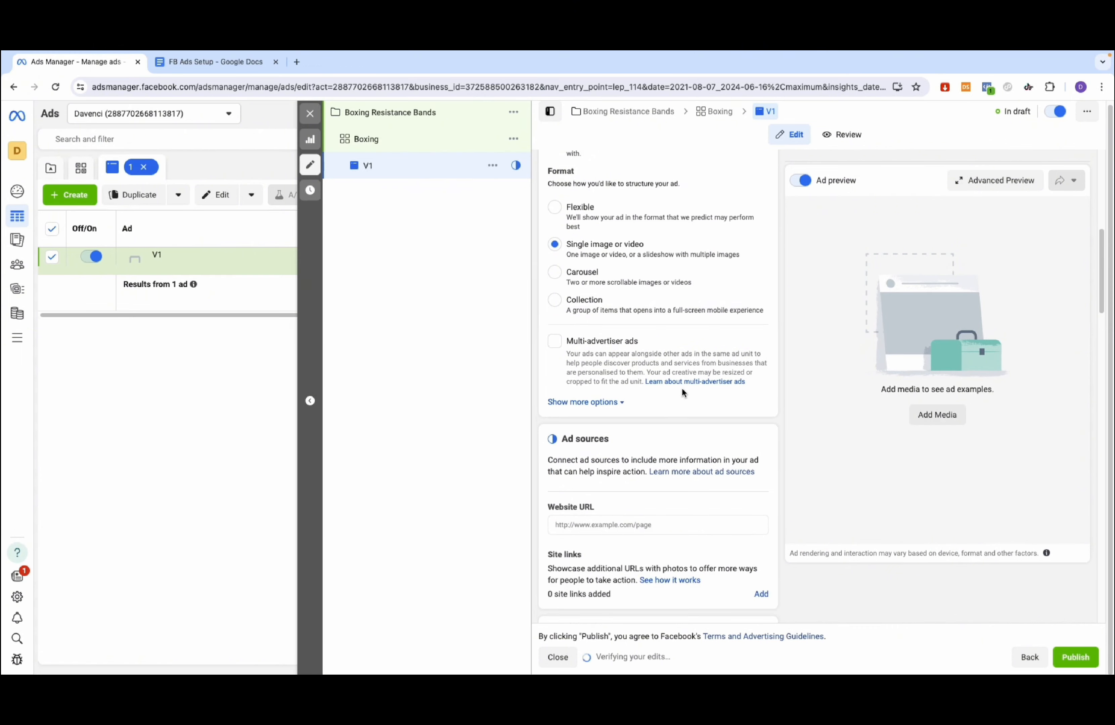
Step: Add the account video V1.mp4 as the ad's media, untrimmed, with original crops and all optimisations off
scroll(681, 387, down, 2)
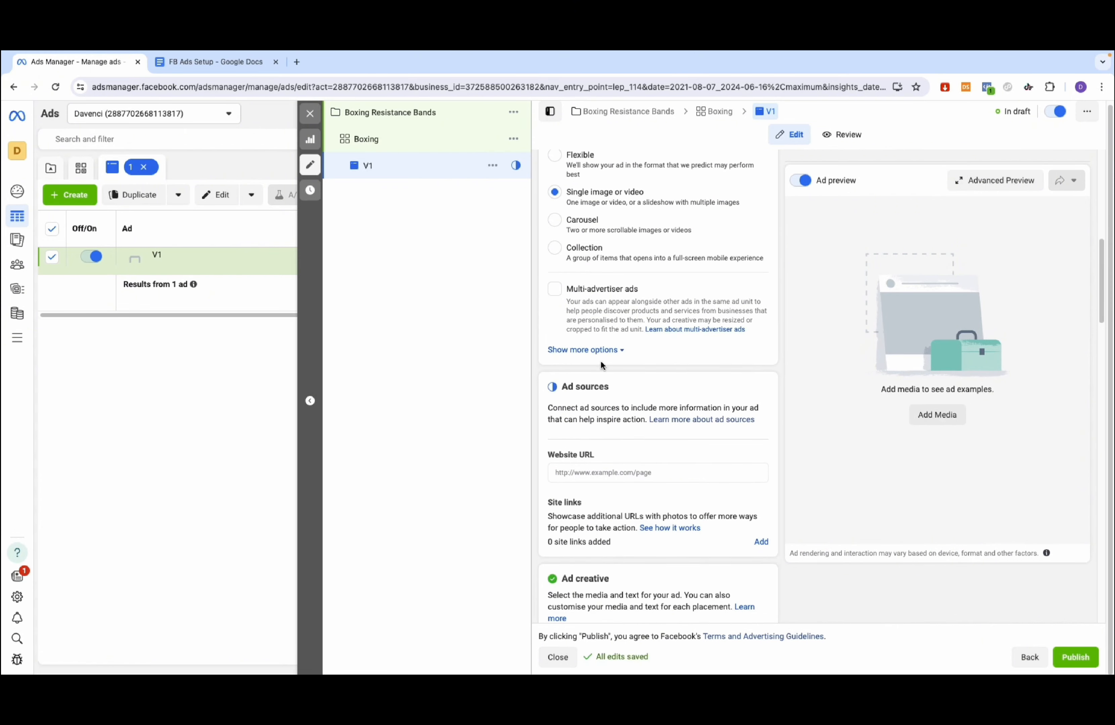
scroll(604, 360, down, 5)
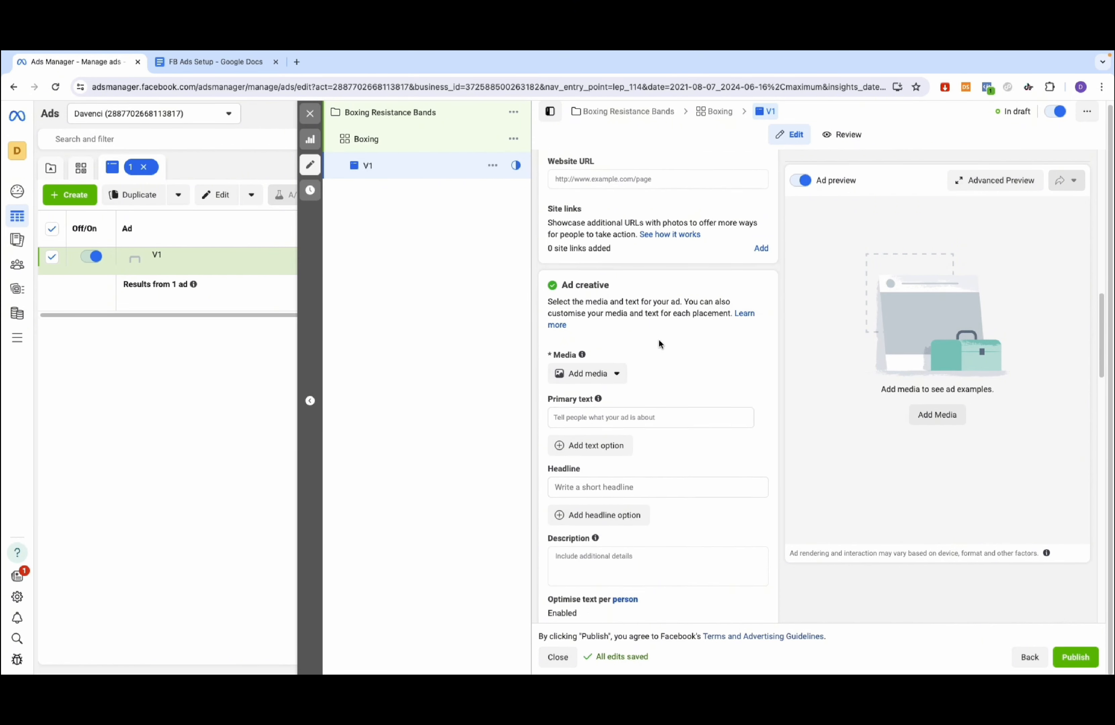
scroll(659, 341, down, 1)
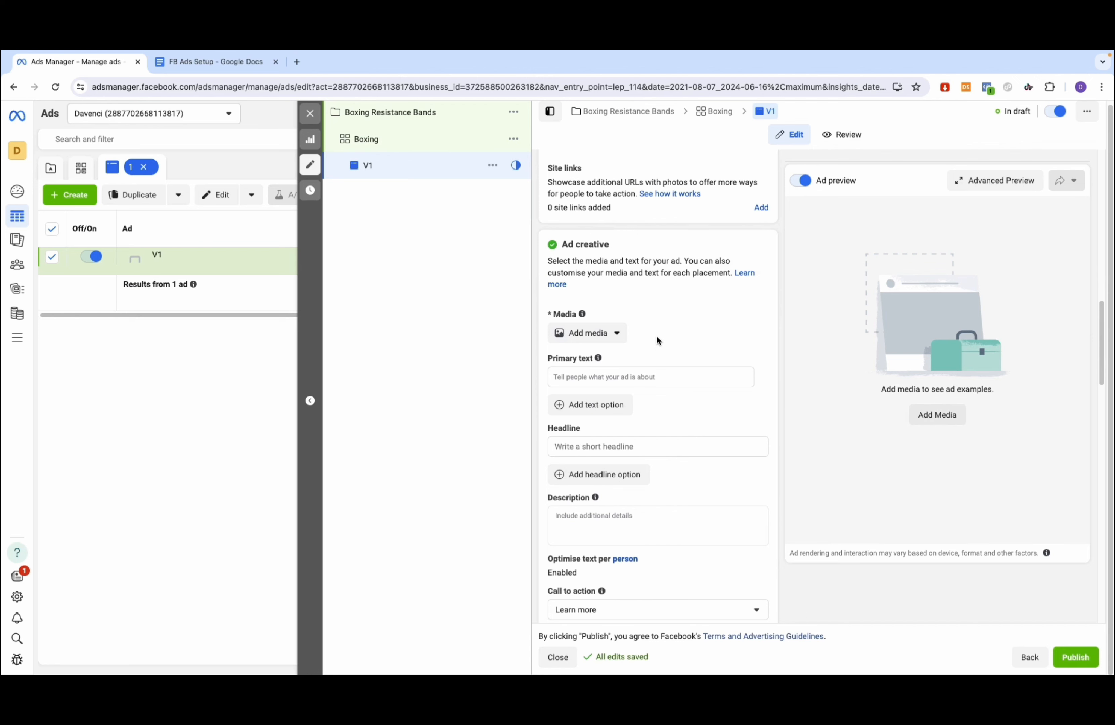
scroll(653, 343, down, 1)
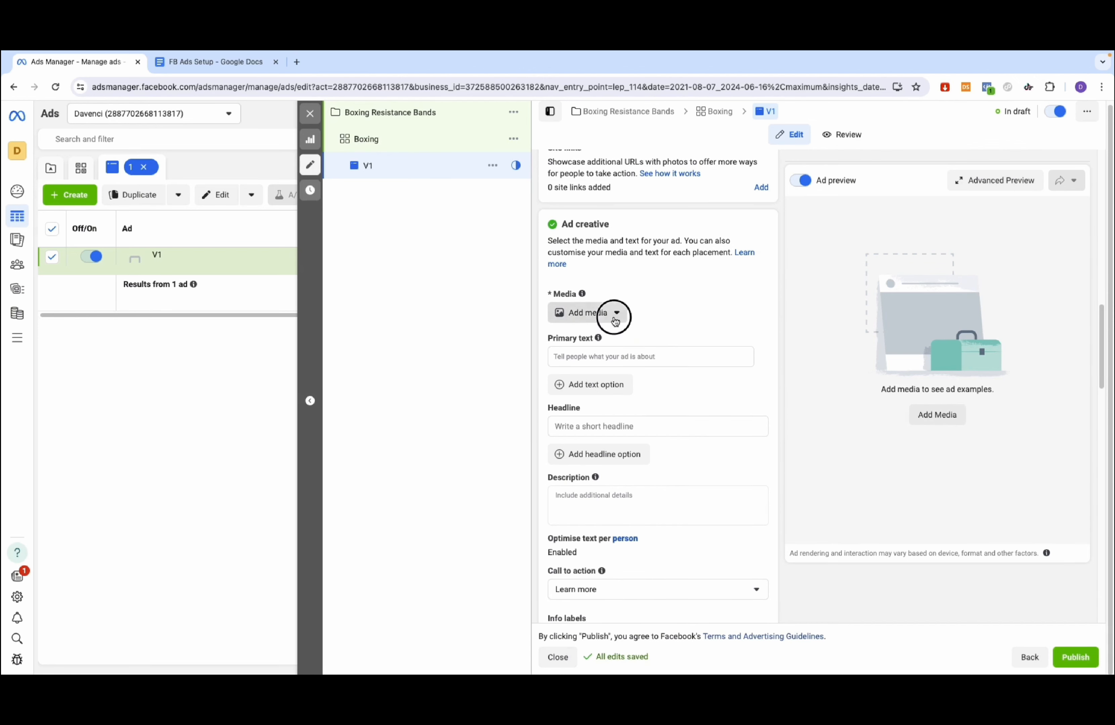
click(615, 313)
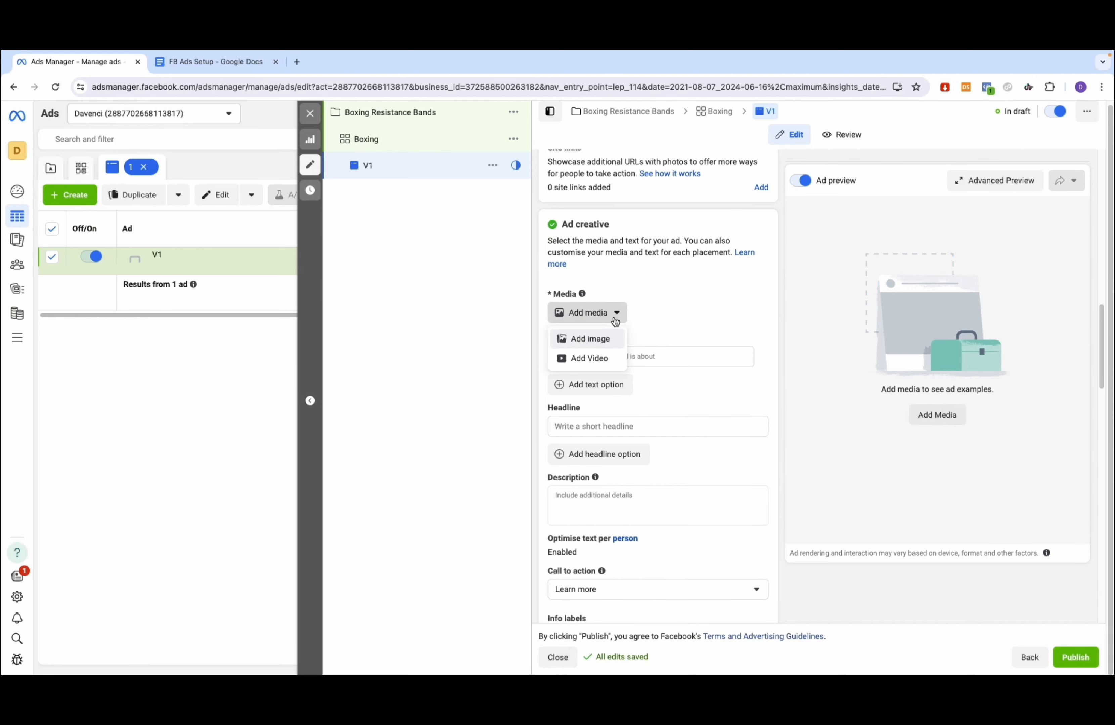
click(598, 360)
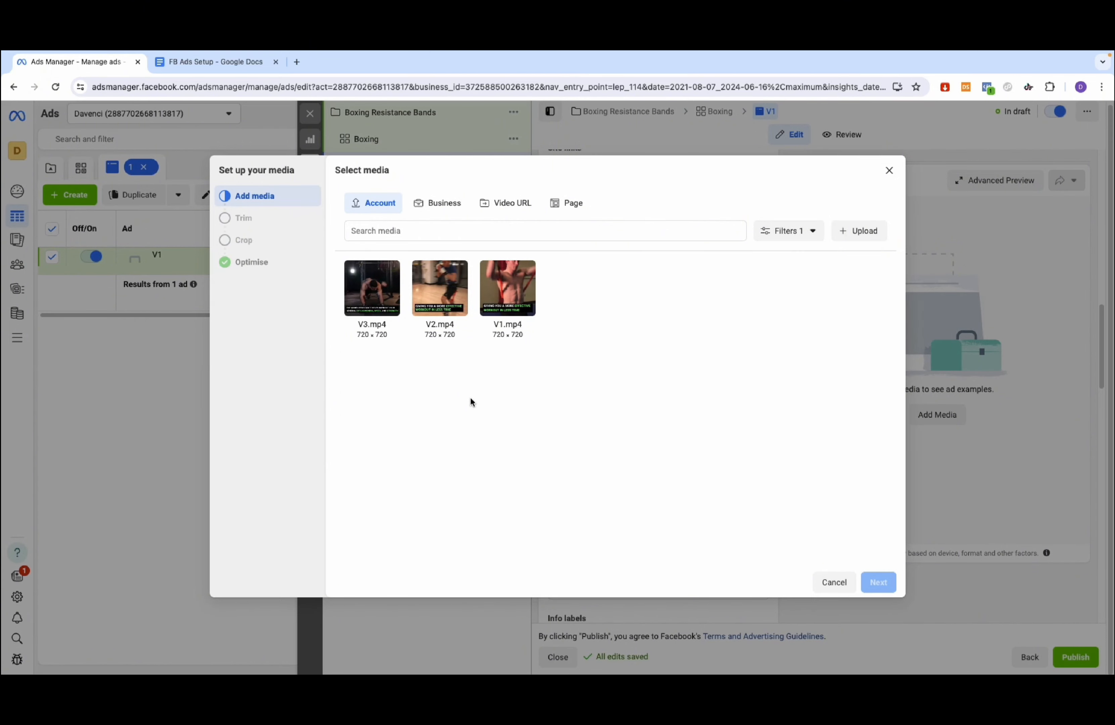
click(508, 326)
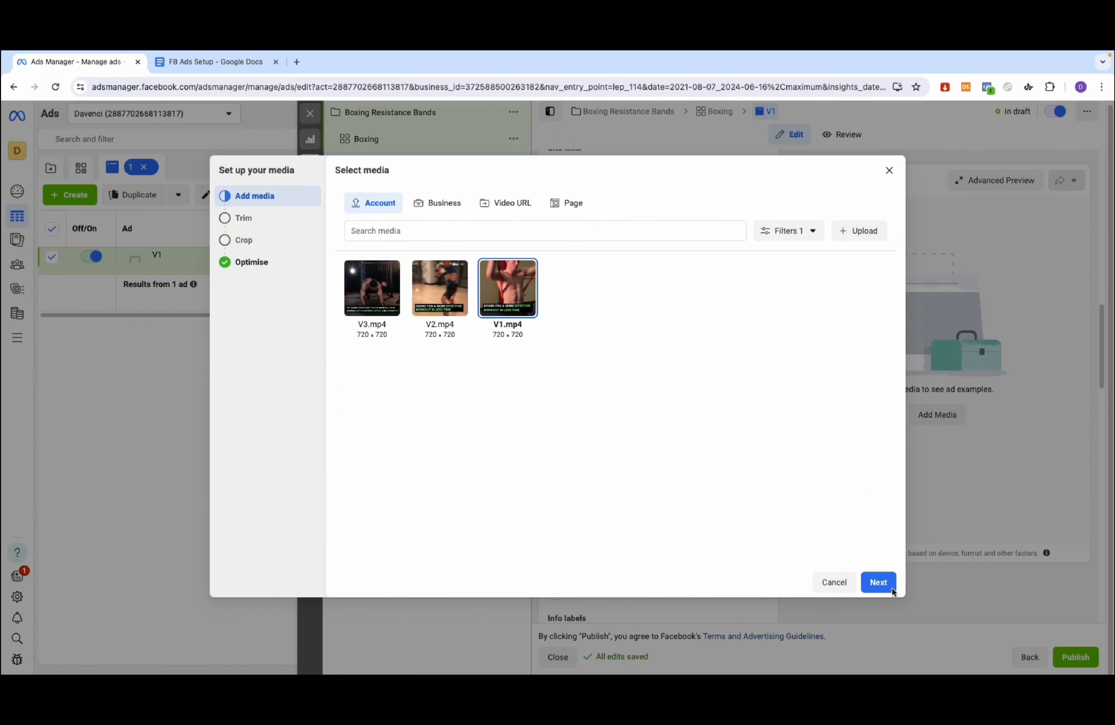
click(877, 584)
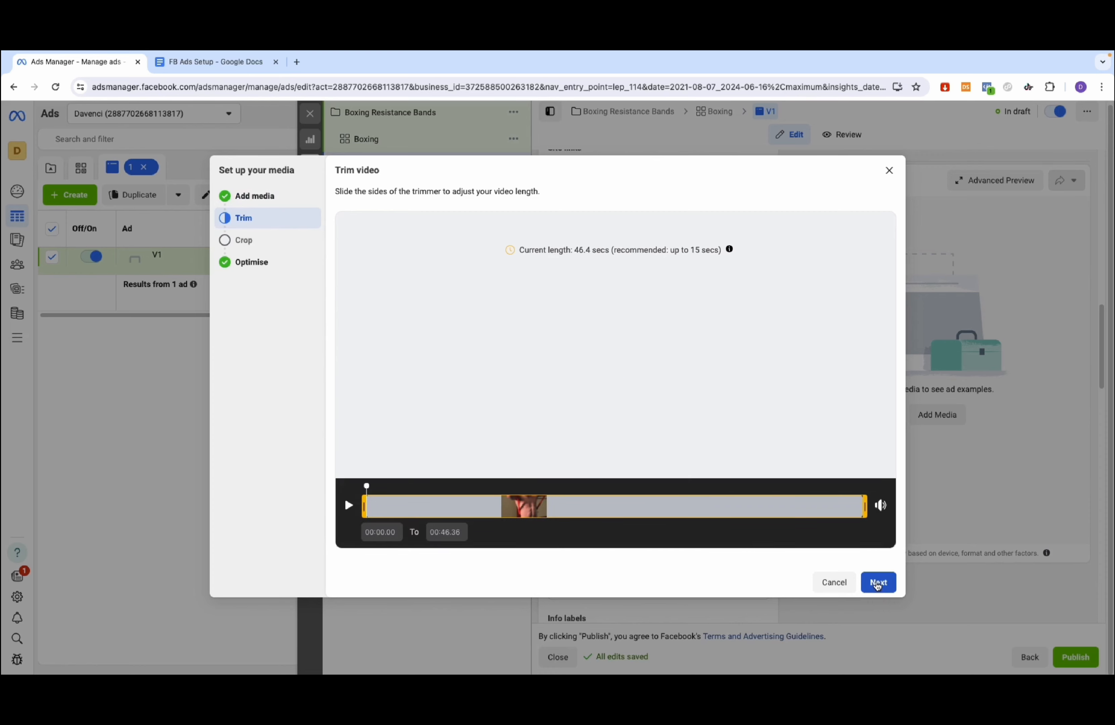
click(877, 584)
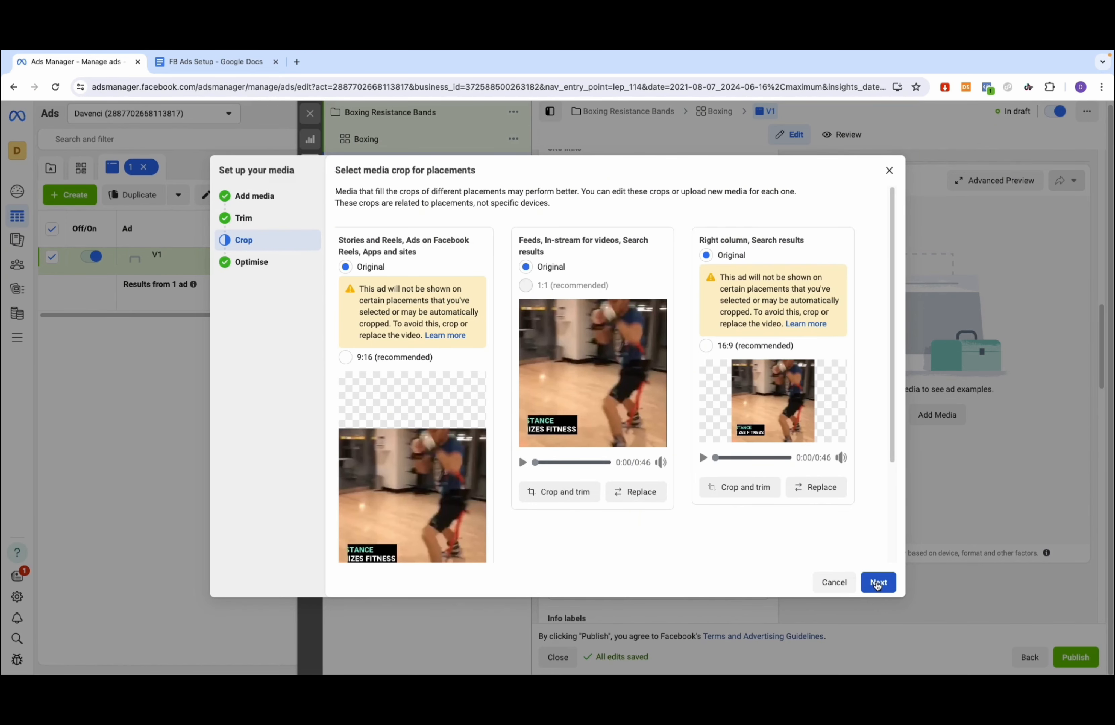
click(878, 583)
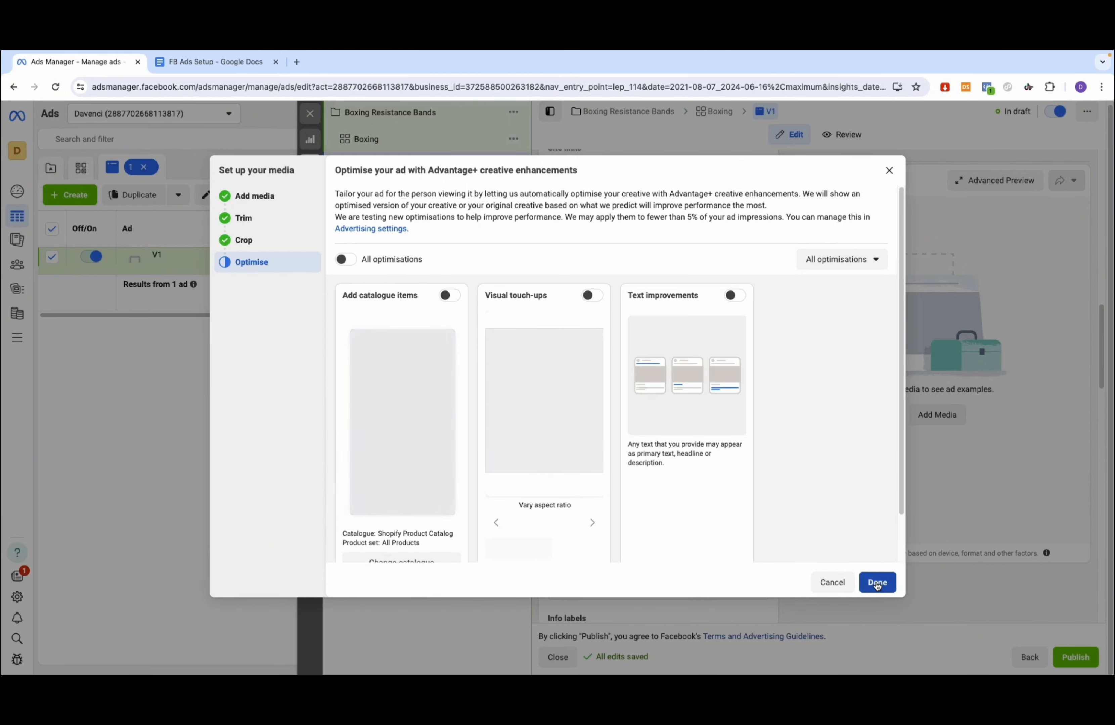
click(877, 583)
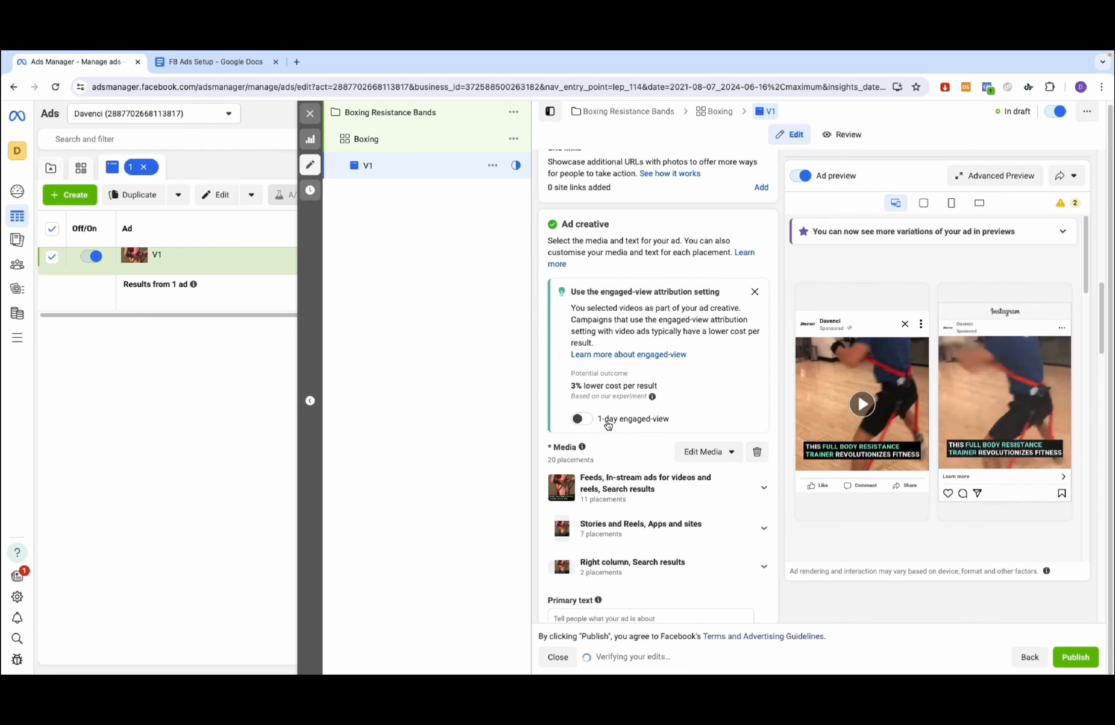
Step: Switch to the FB Ads Setup Google Doc and copy the boxing resistance bands ad copy, including the boxing glove emoji
scroll(697, 362, down, 3)
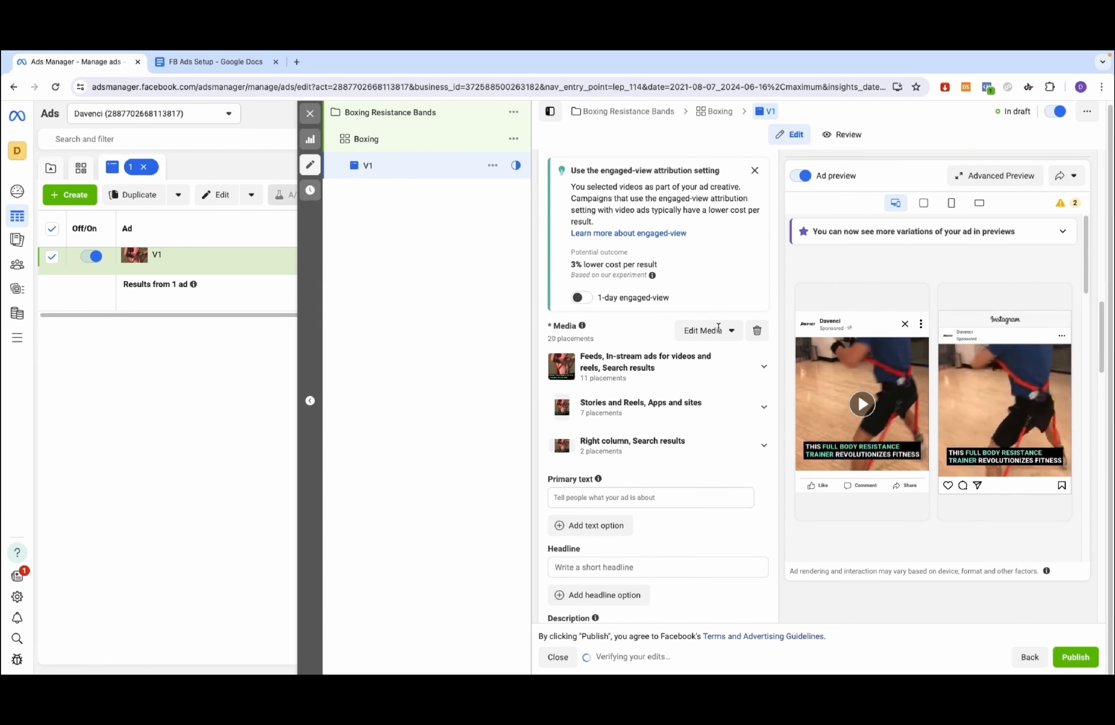
scroll(719, 332, down, 2)
click(638, 396)
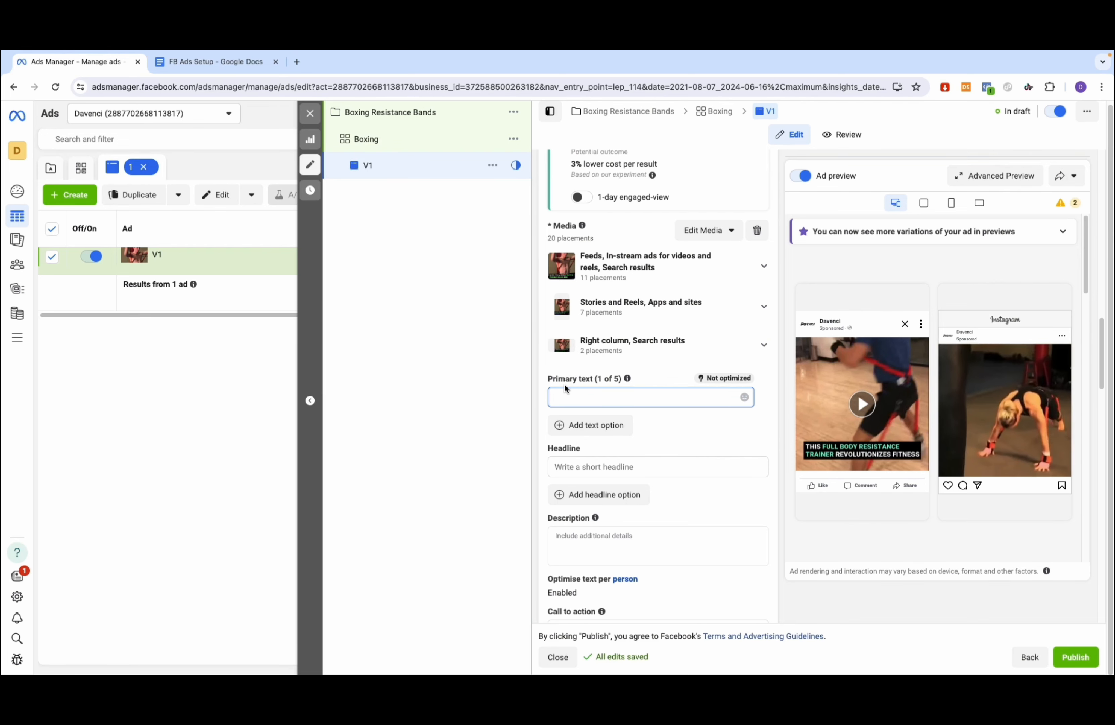
click(231, 63)
click(394, 470)
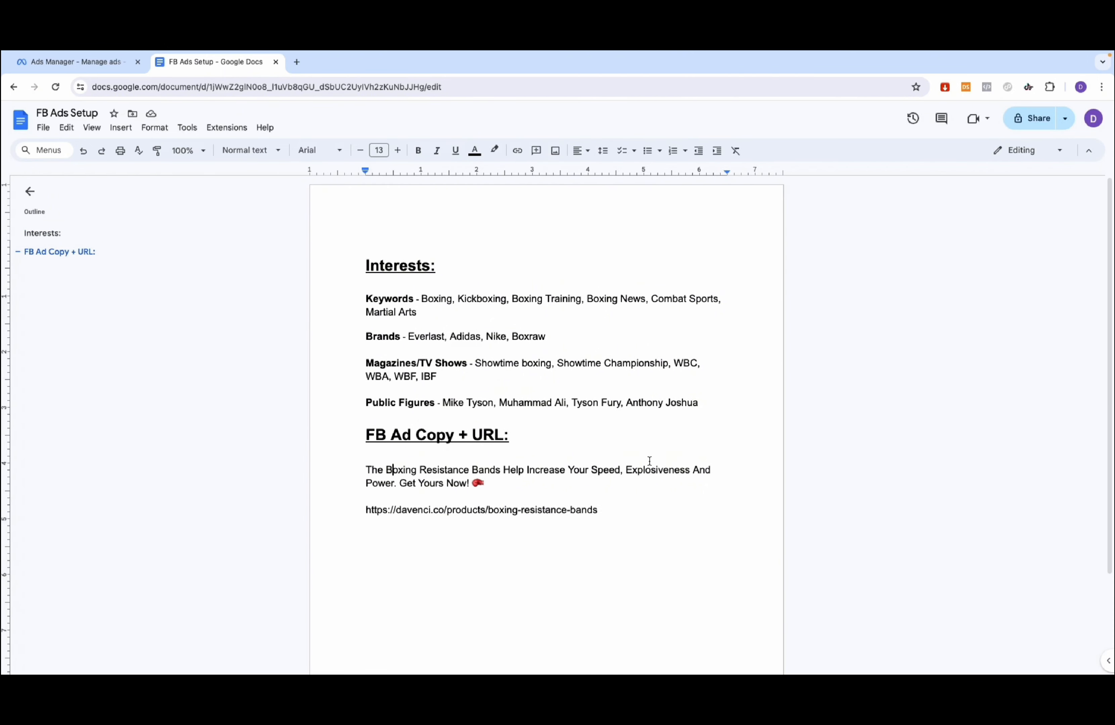
click(481, 484)
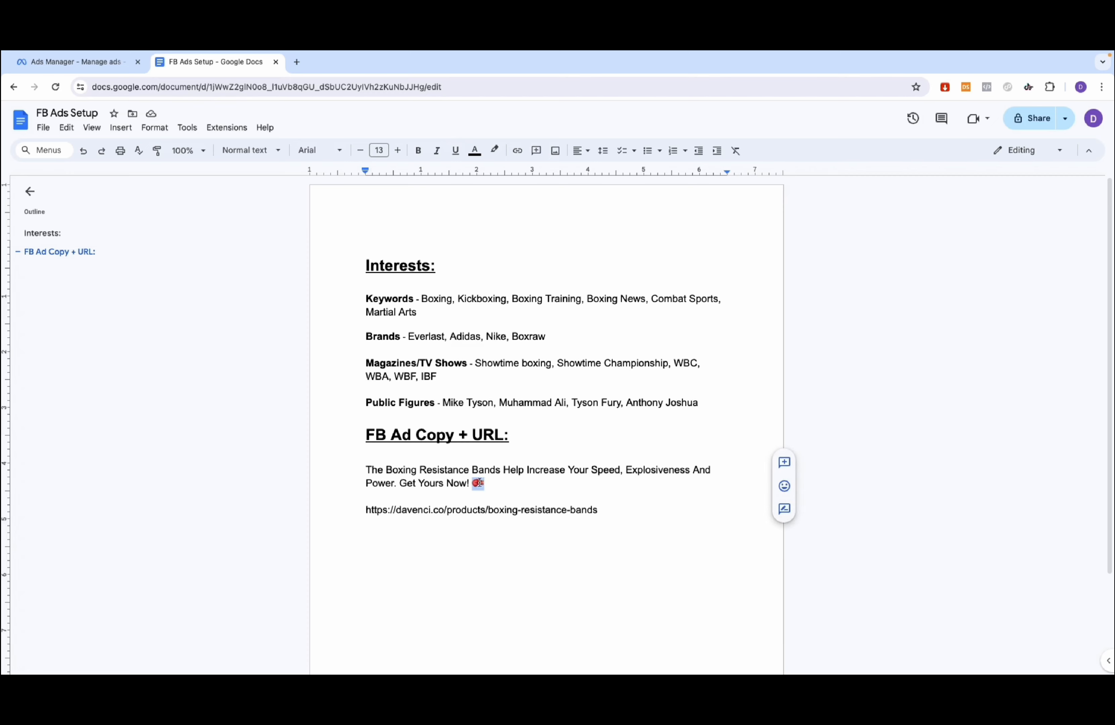
drag(487, 483, 376, 468)
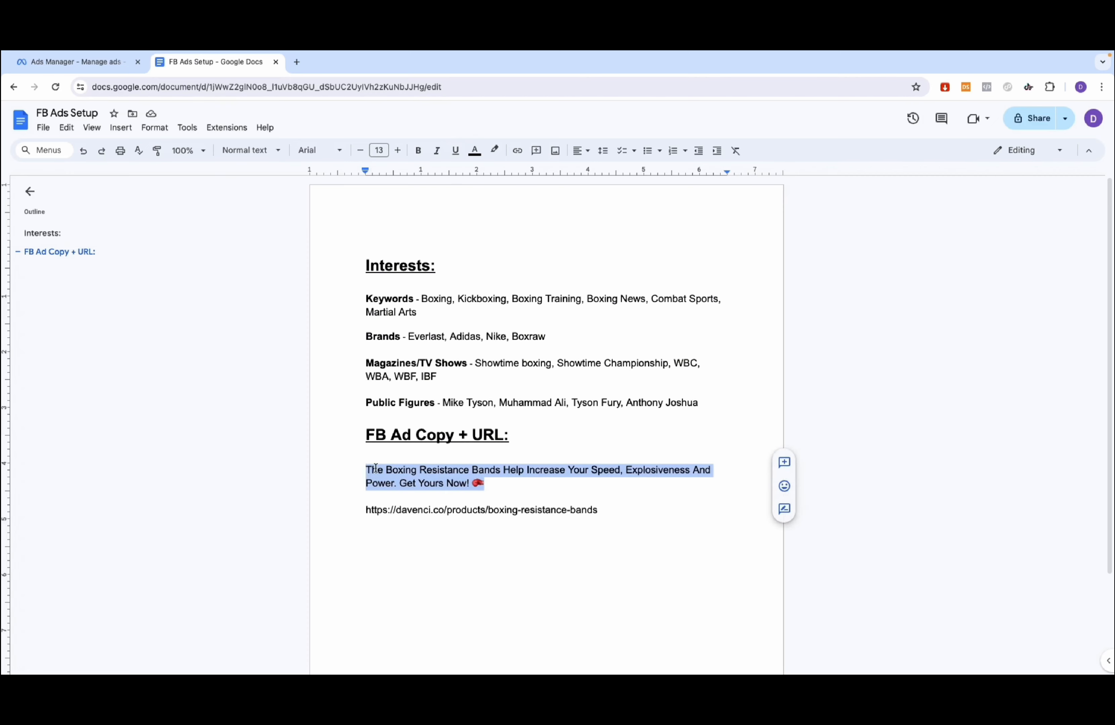
right_click(375, 468)
click(407, 192)
Step: Return to Ads Manager and paste the copied ad copy as the ad's primary text
click(76, 62)
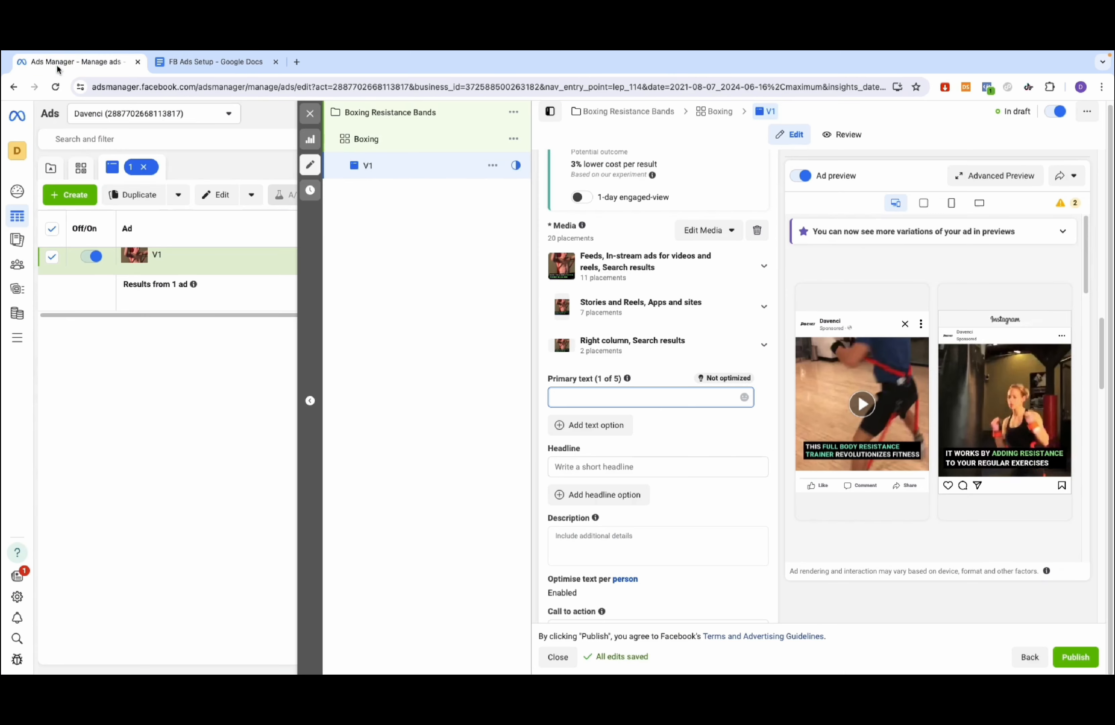
right_click(612, 389)
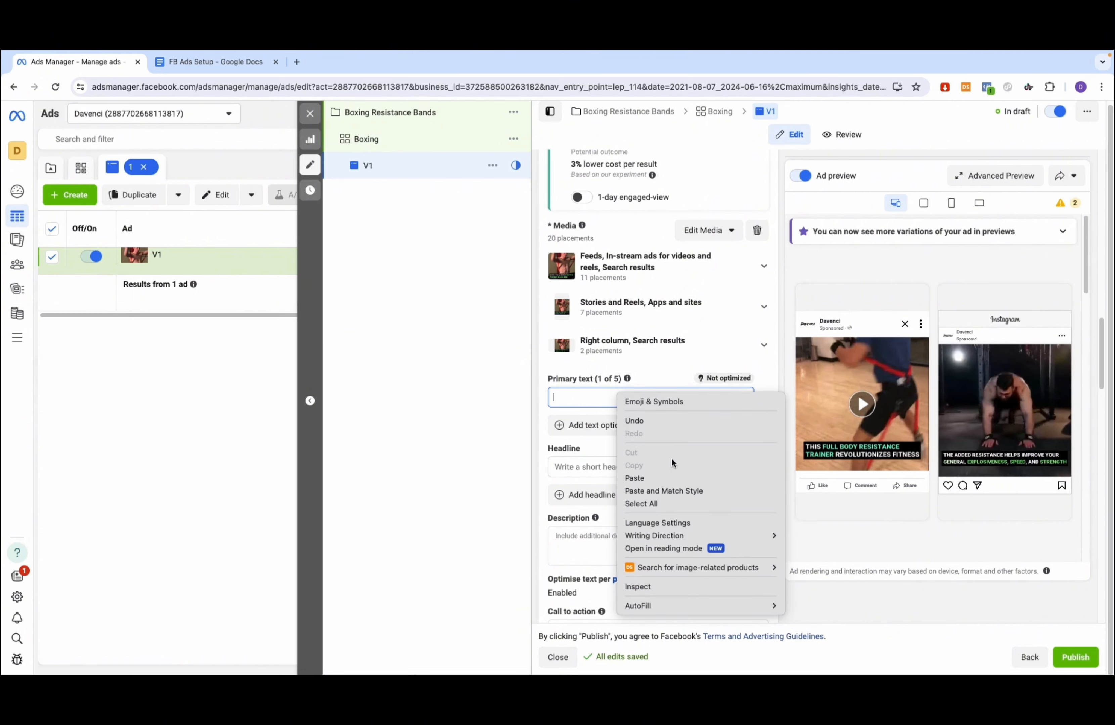
click(660, 476)
click(737, 433)
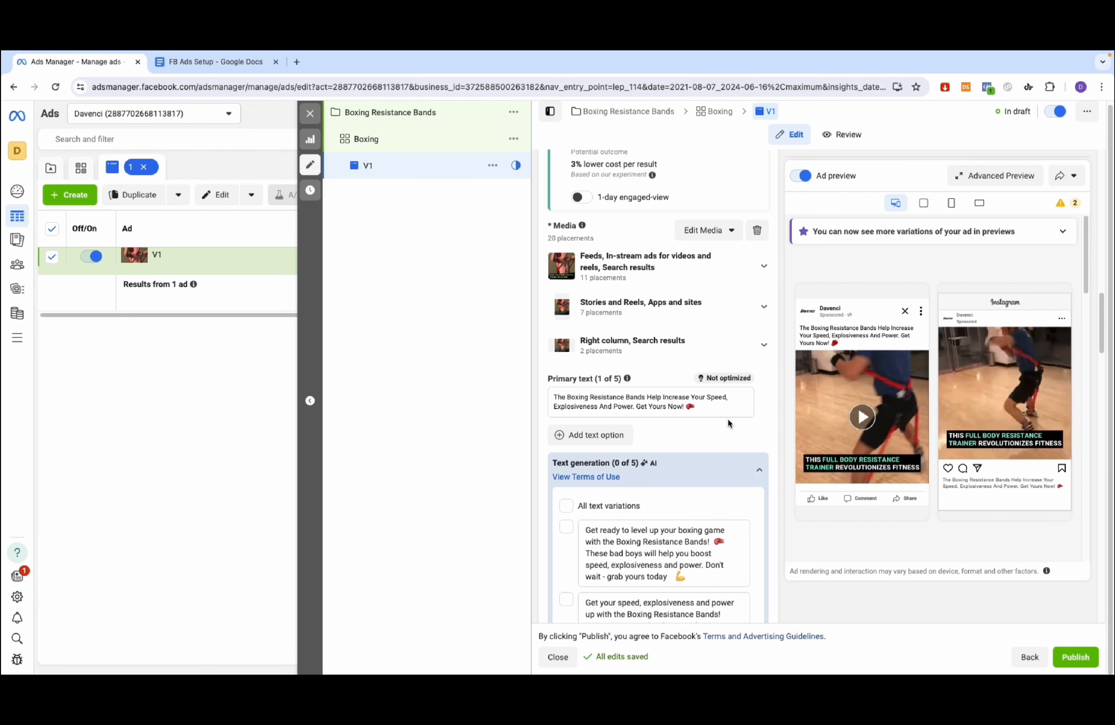
Step: Look over the AI-generated primary text variations and collapse them without selecting any
scroll(706, 421, down, 1)
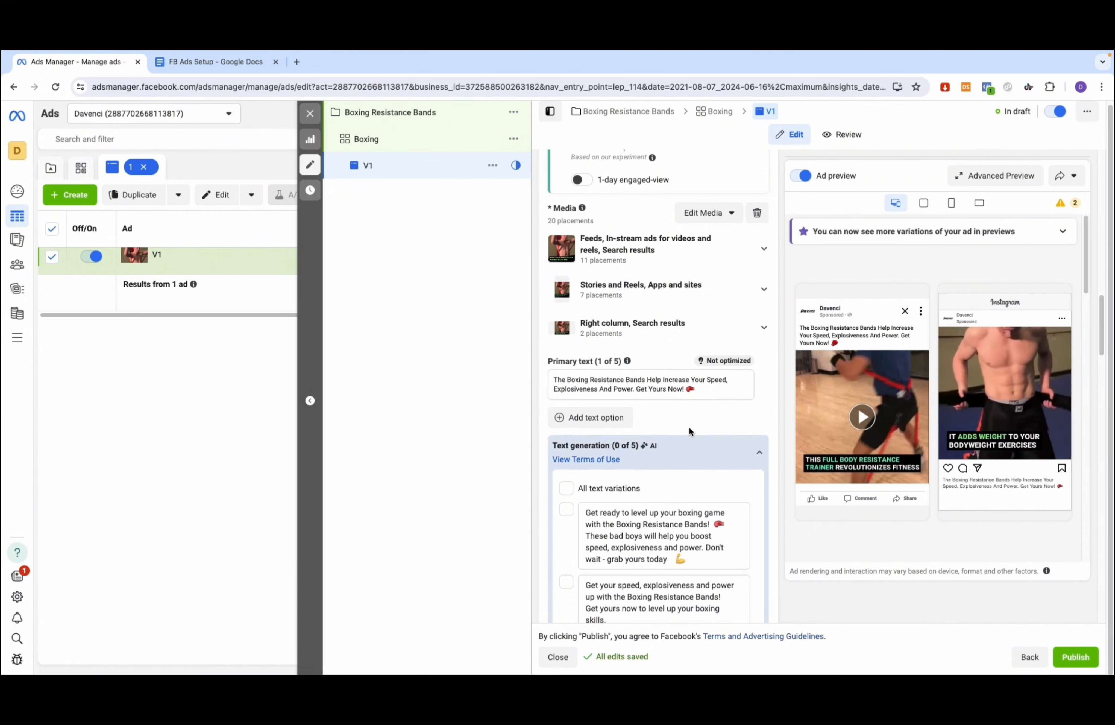
mouse_move(600, 455)
scroll(669, 424, down, 1)
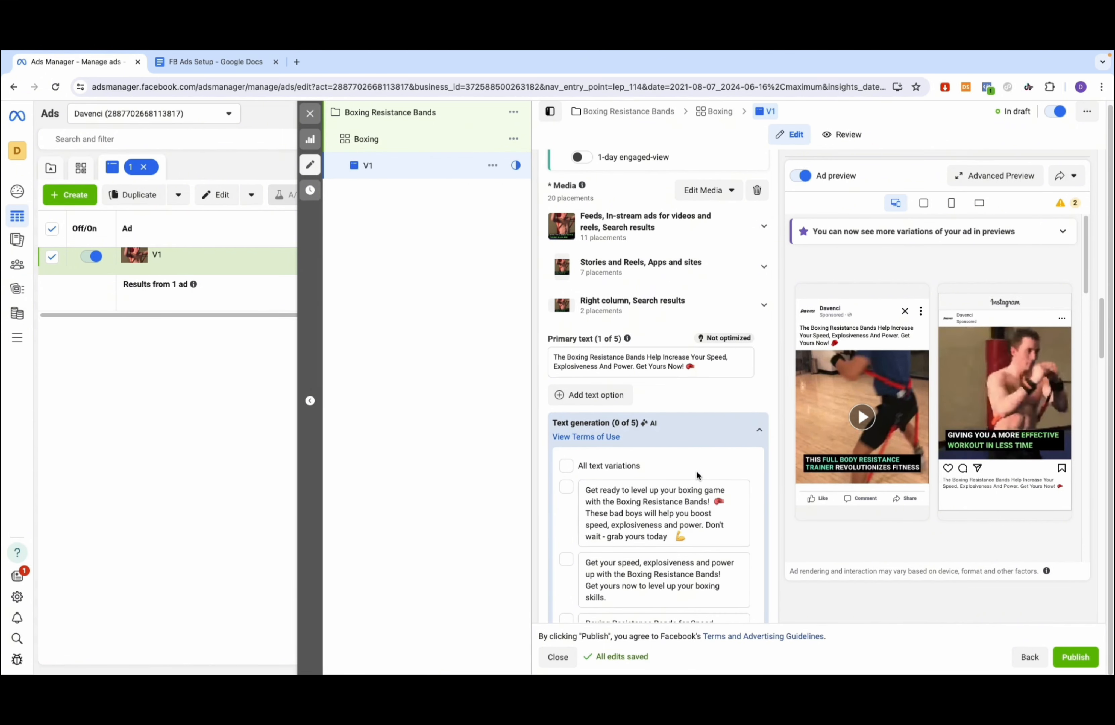
click(753, 434)
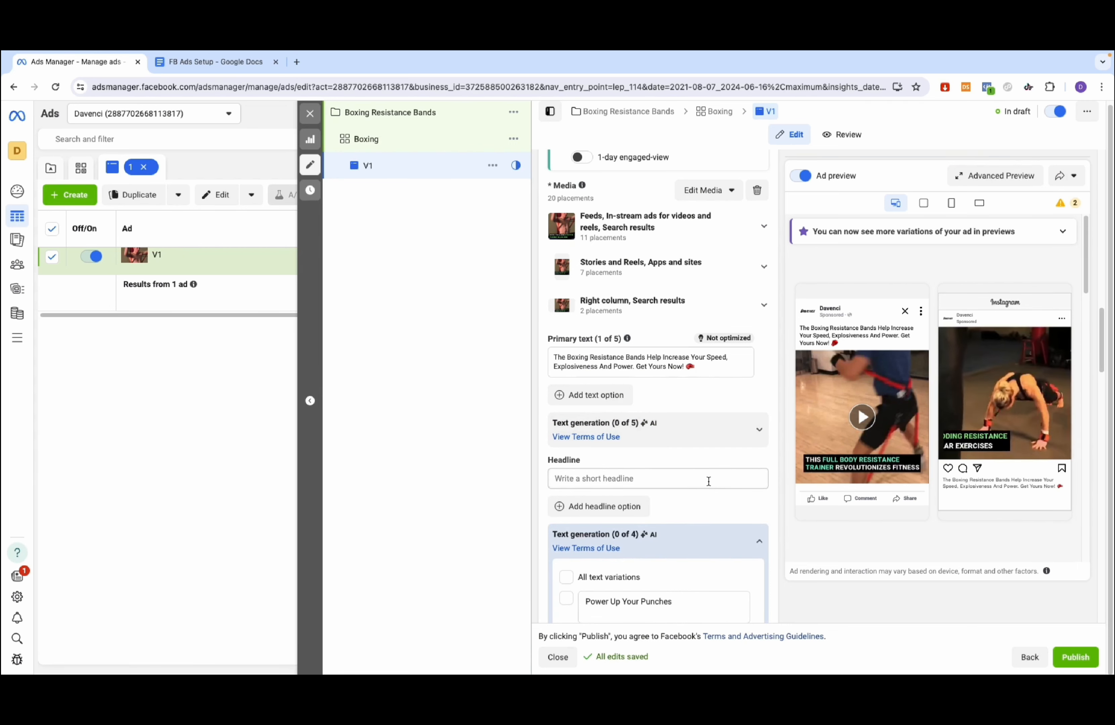
Step: Set the ad headline to "Boxing Resistance Bands" and collapse the AI-generated headline variations
click(681, 481)
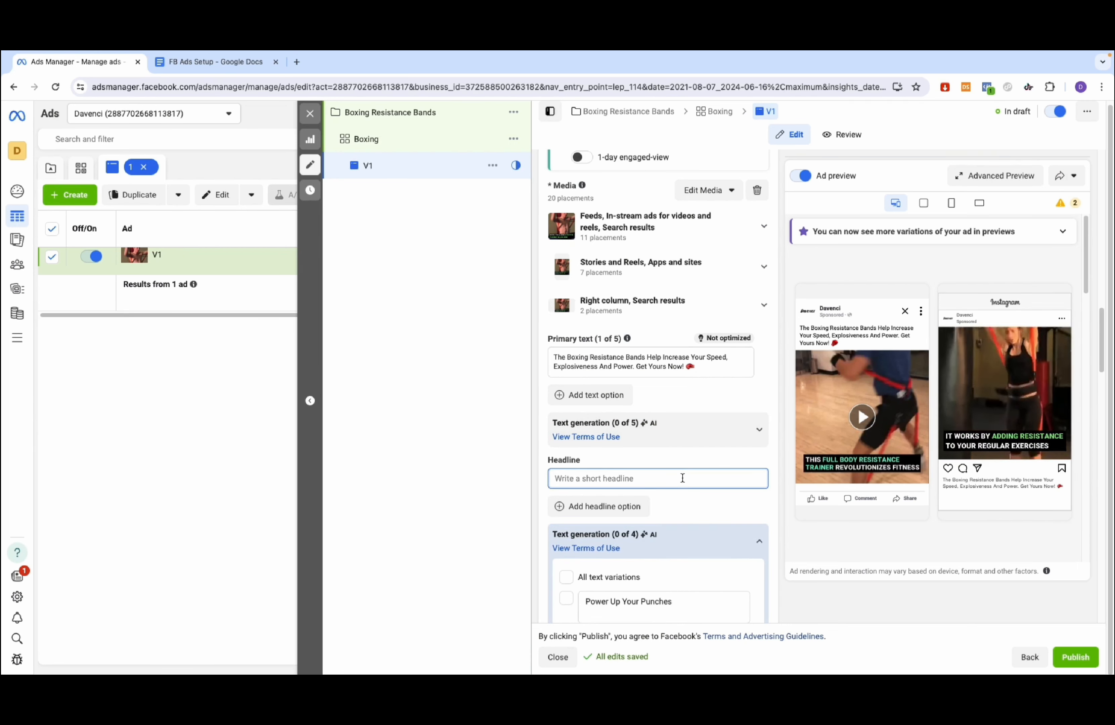
text(Boxing Resistance)
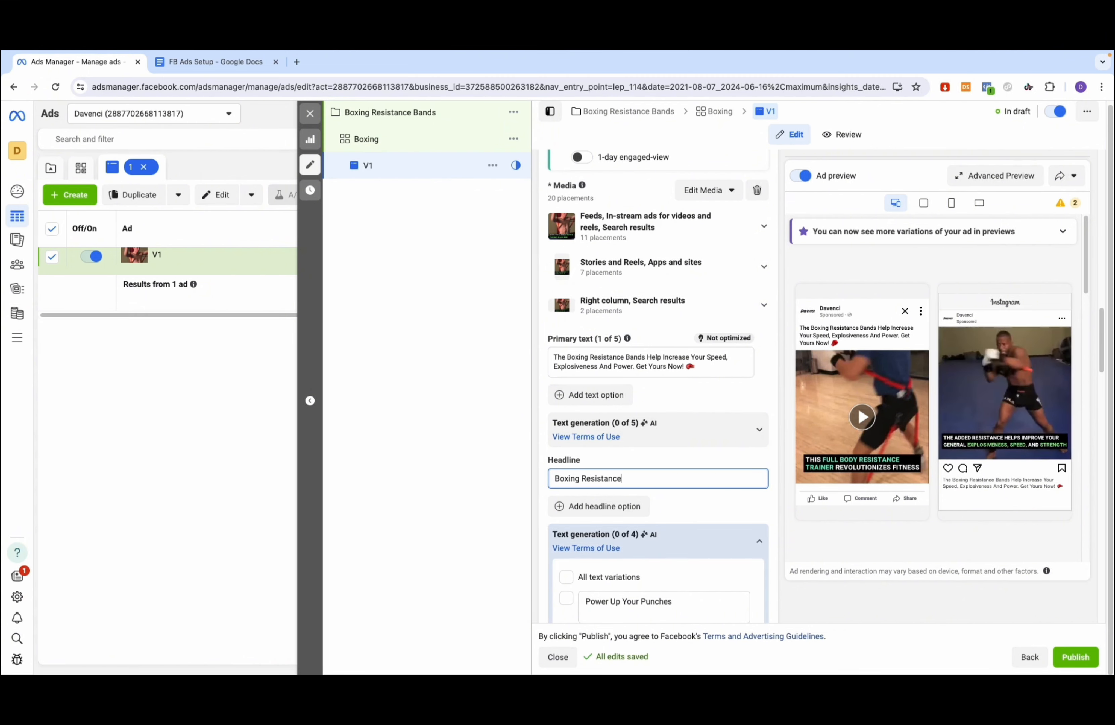
text( Bands)
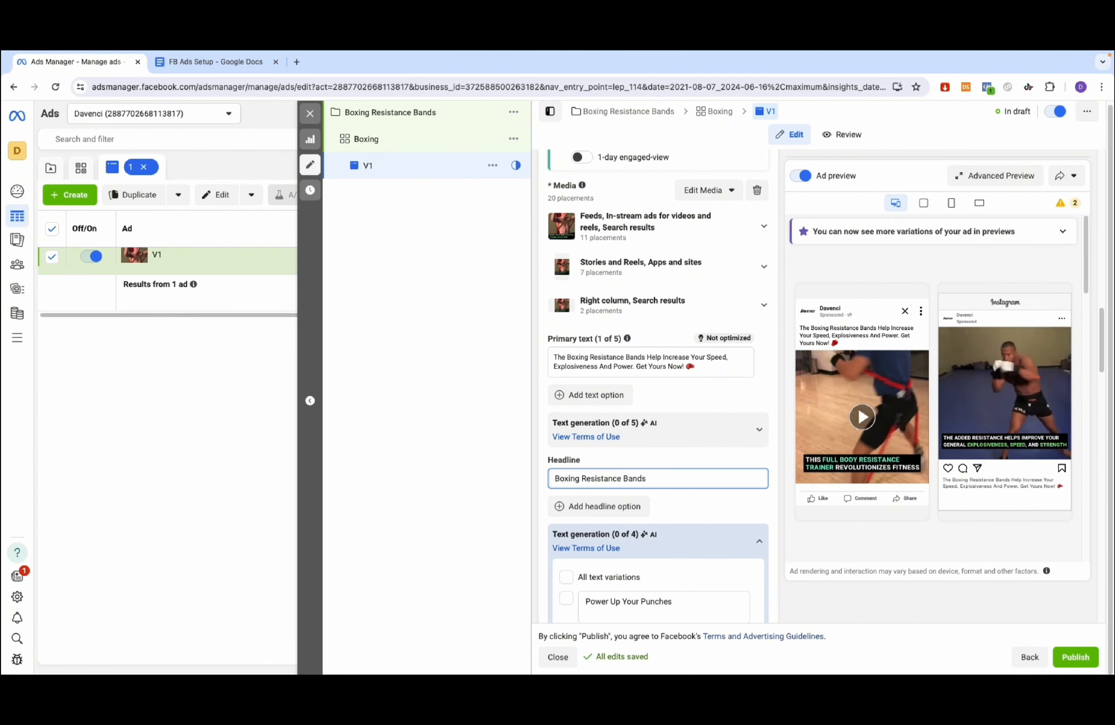
scroll(769, 499, down, 2)
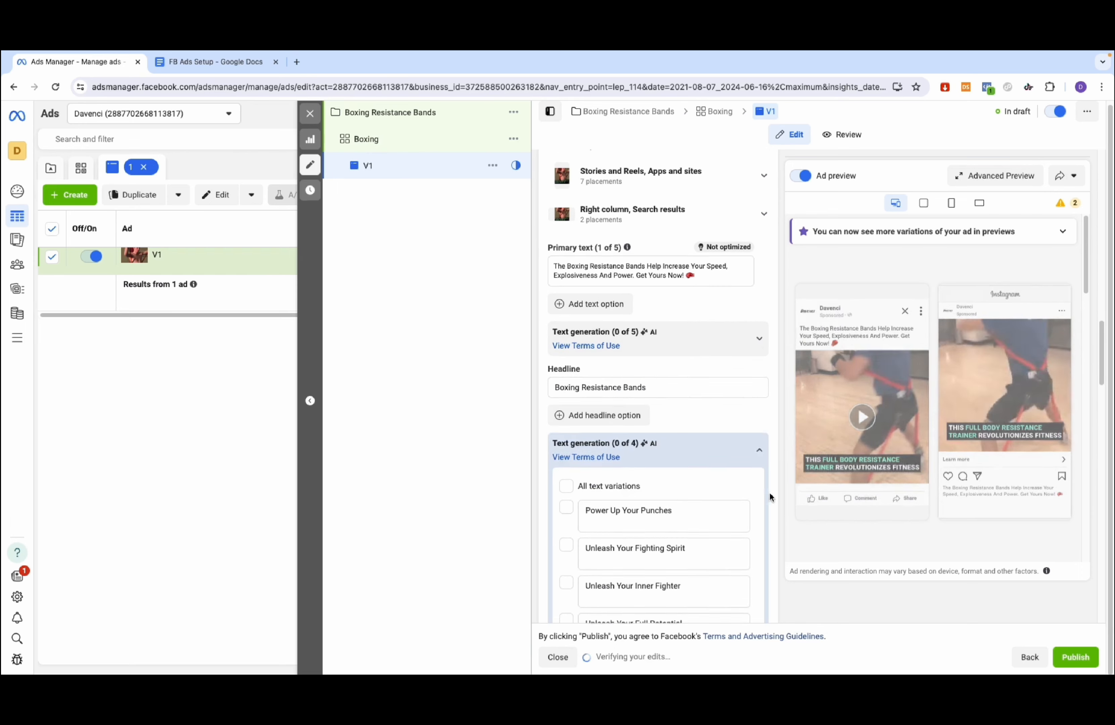
click(760, 453)
Step: Set the ad description to "50% OFF TODAY ONLY!"
click(622, 484)
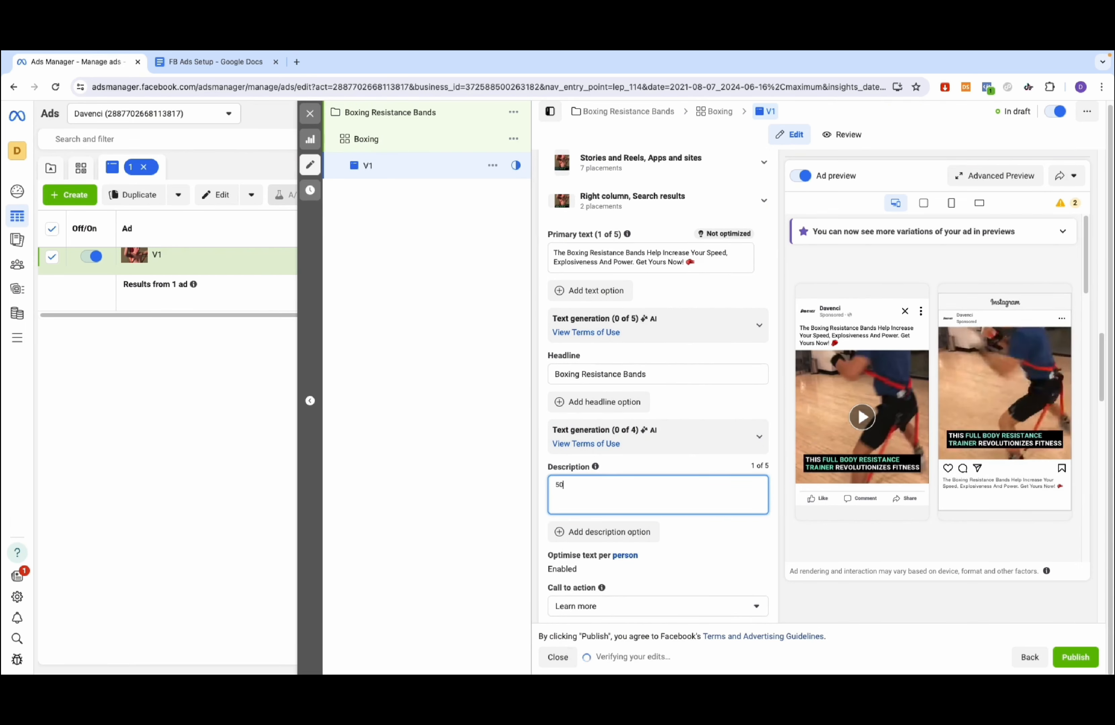
text(50% OFF TODAY ONLY!)
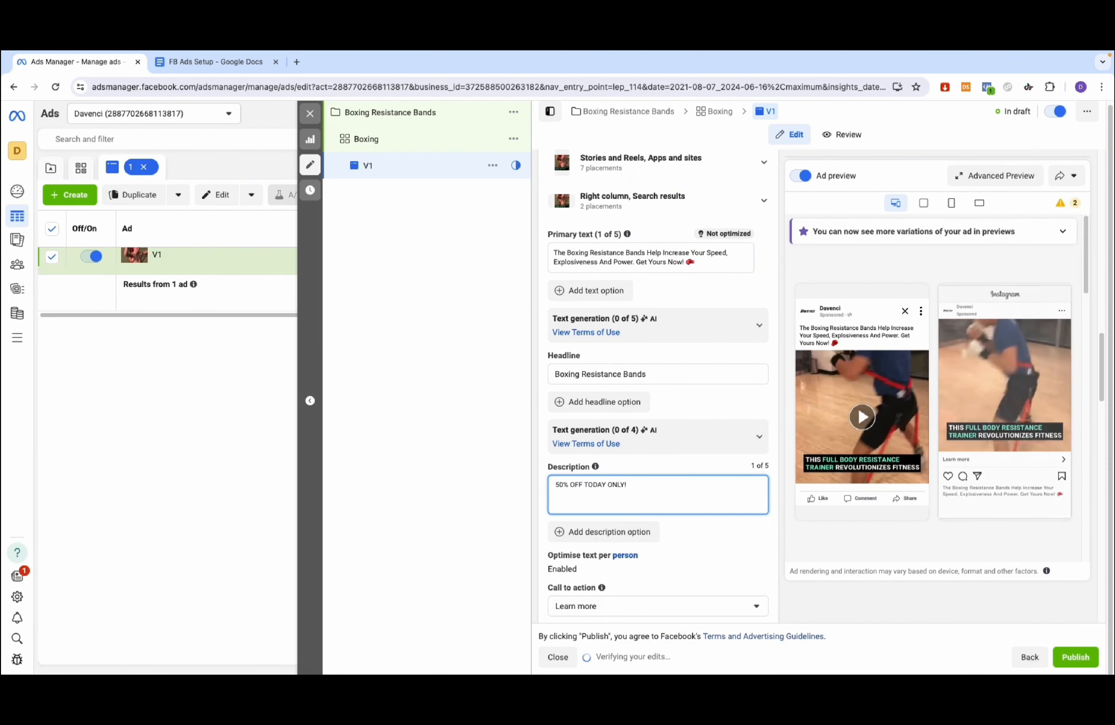
click(752, 526)
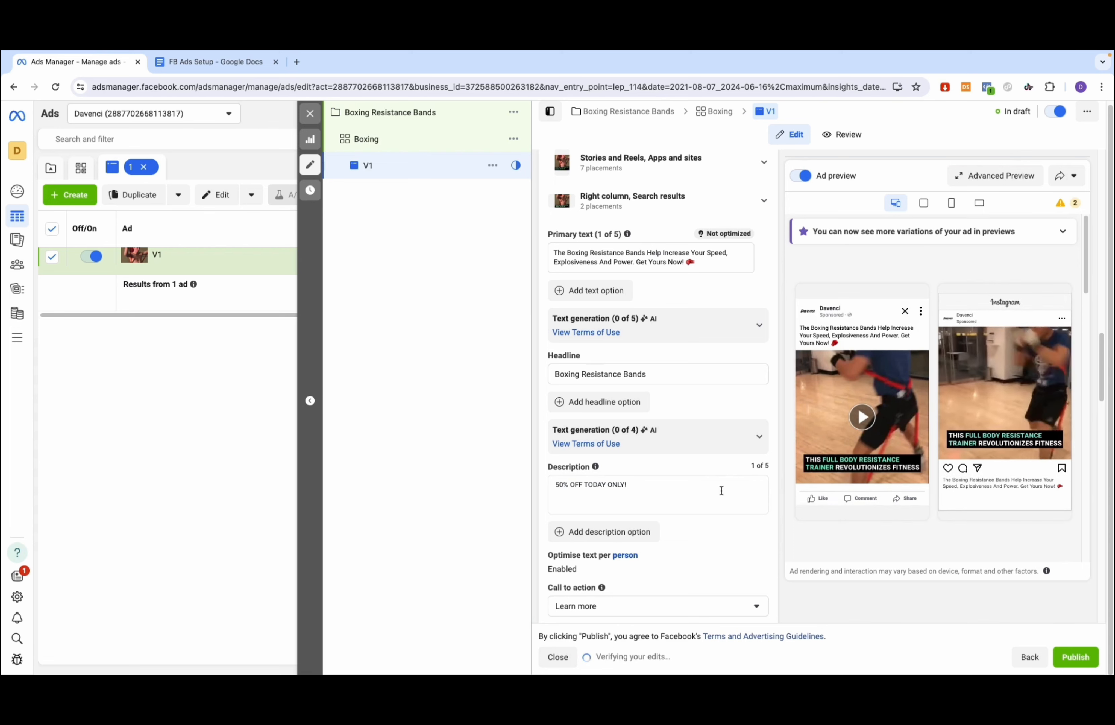
click(677, 486)
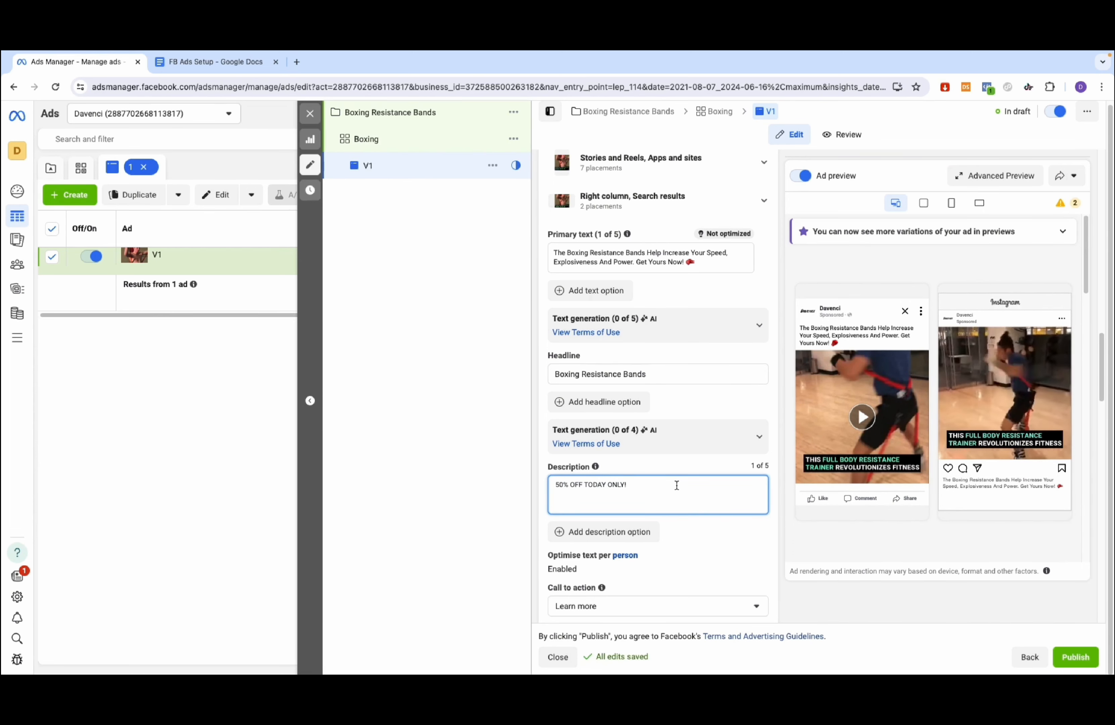
Step: Set the ad's call to action to "Shop now"
scroll(752, 506, down, 2)
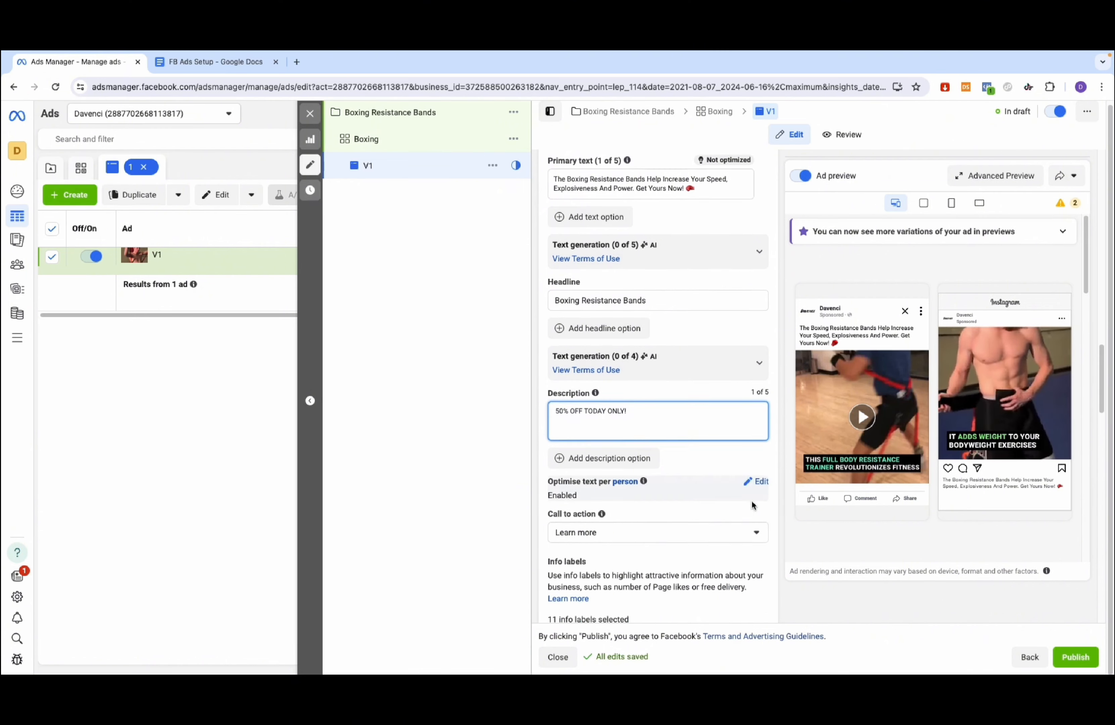
click(728, 542)
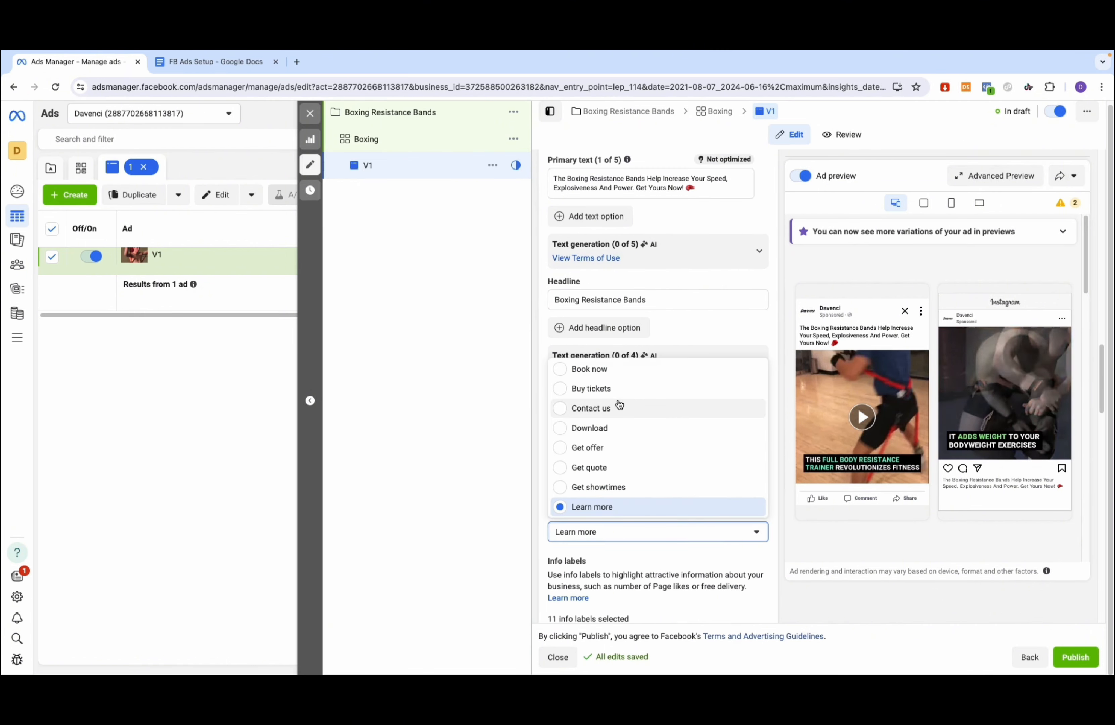
scroll(618, 411, up, 2)
scroll(618, 416, up, 2)
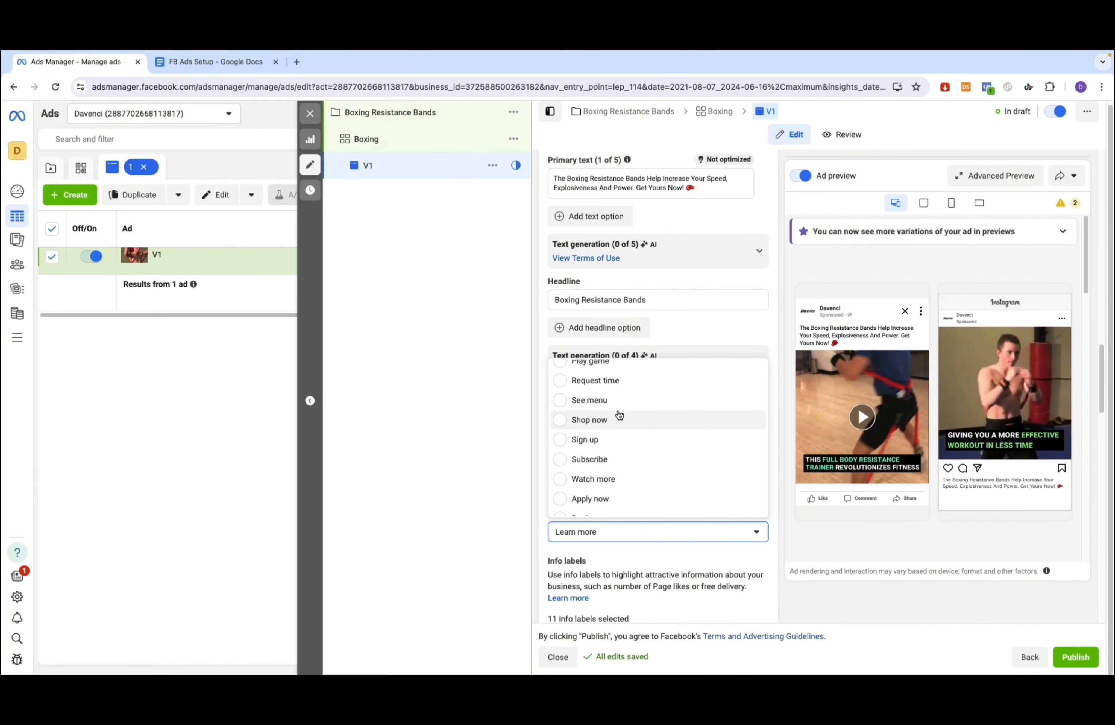
click(603, 418)
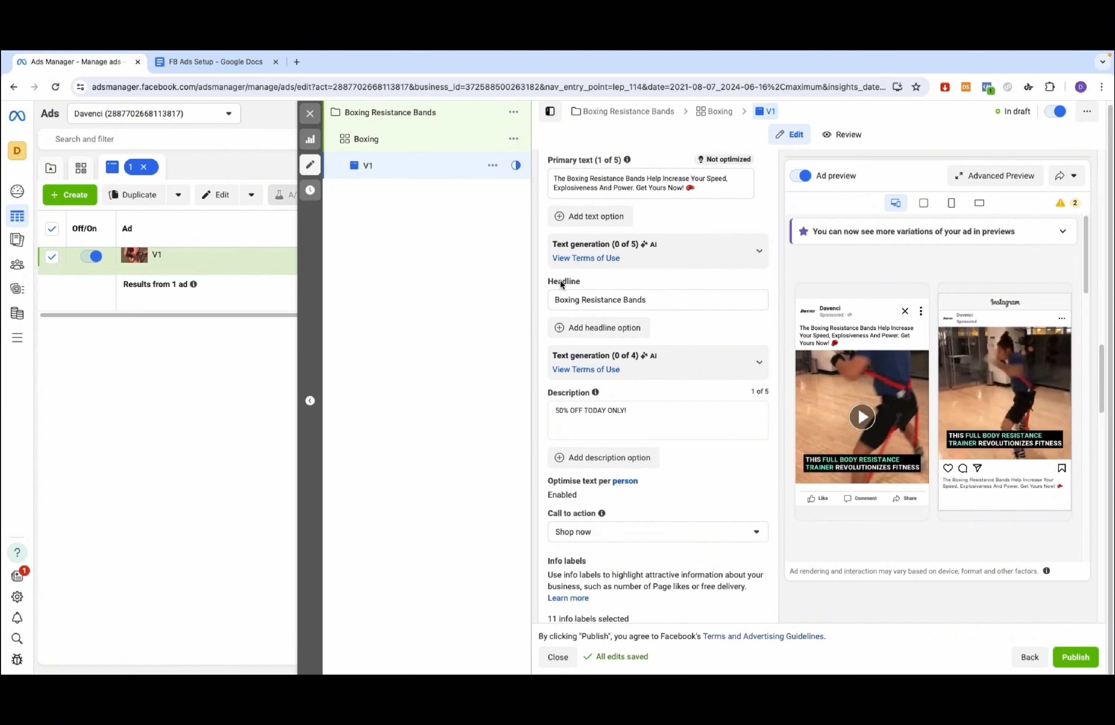
mouse_move(695, 383)
scroll(659, 542, down, 5)
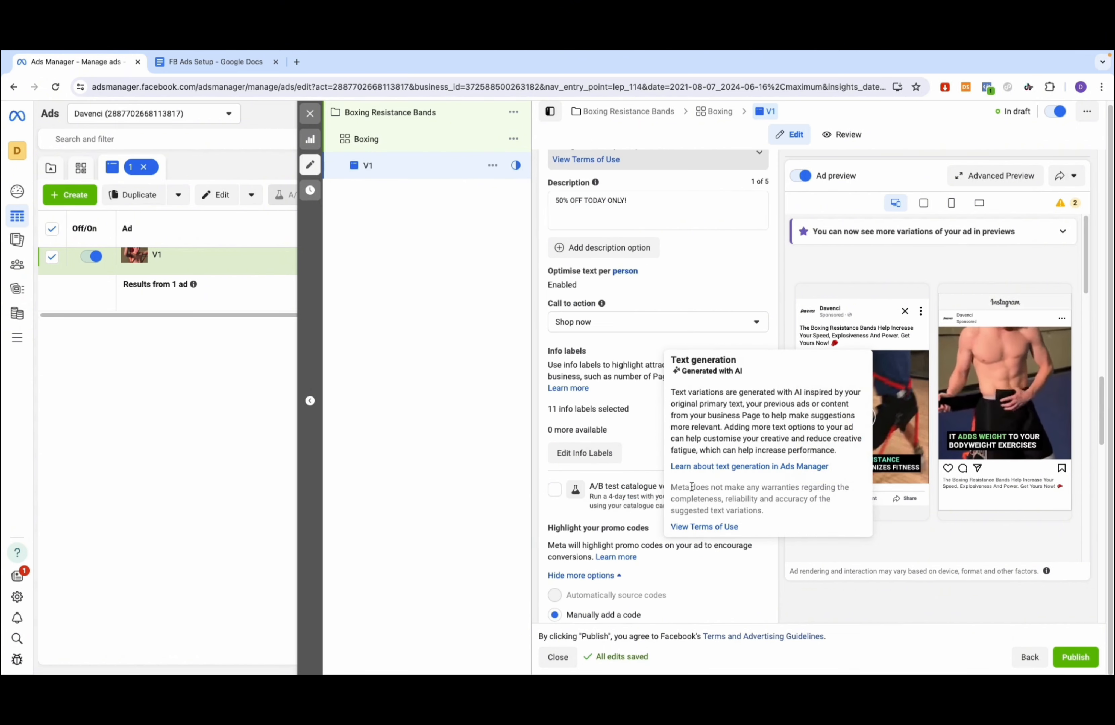
scroll(657, 347, down, 1)
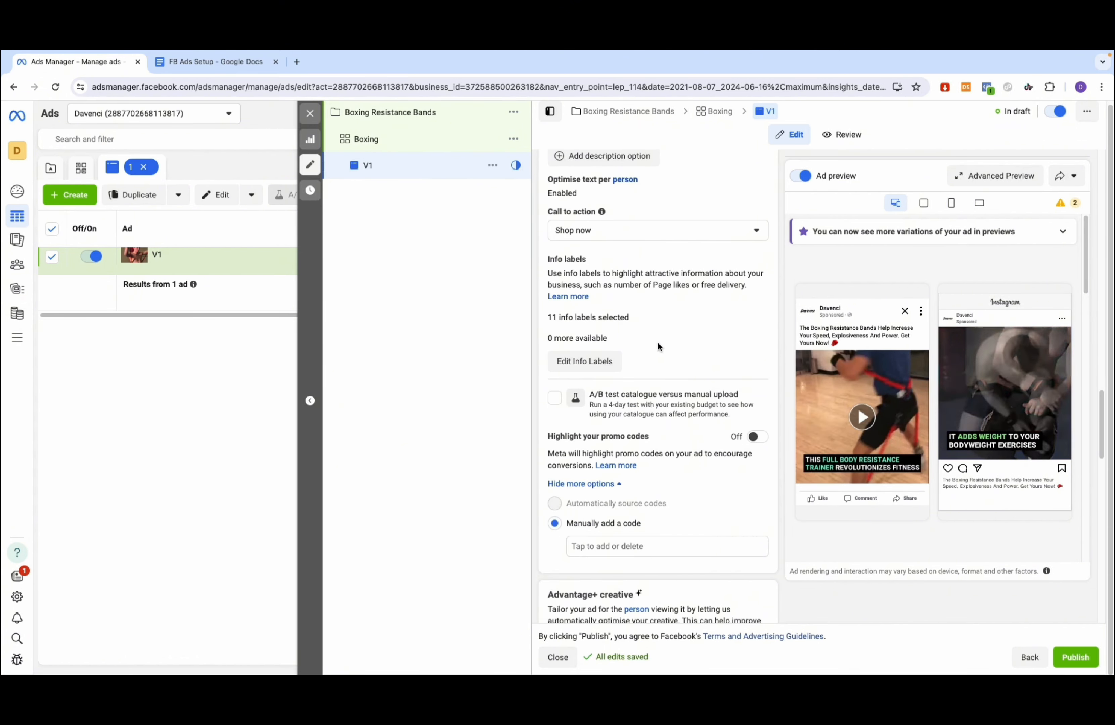
scroll(669, 376, down, 2)
scroll(696, 433, down, 3)
scroll(698, 430, down, 7)
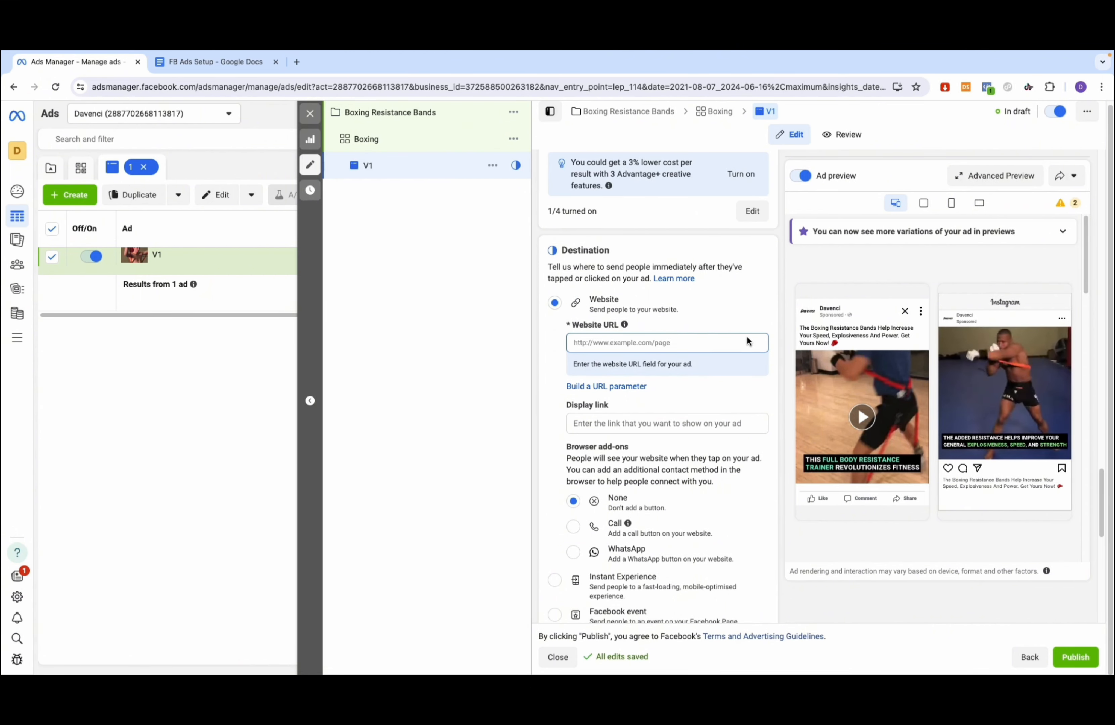
click(254, 62)
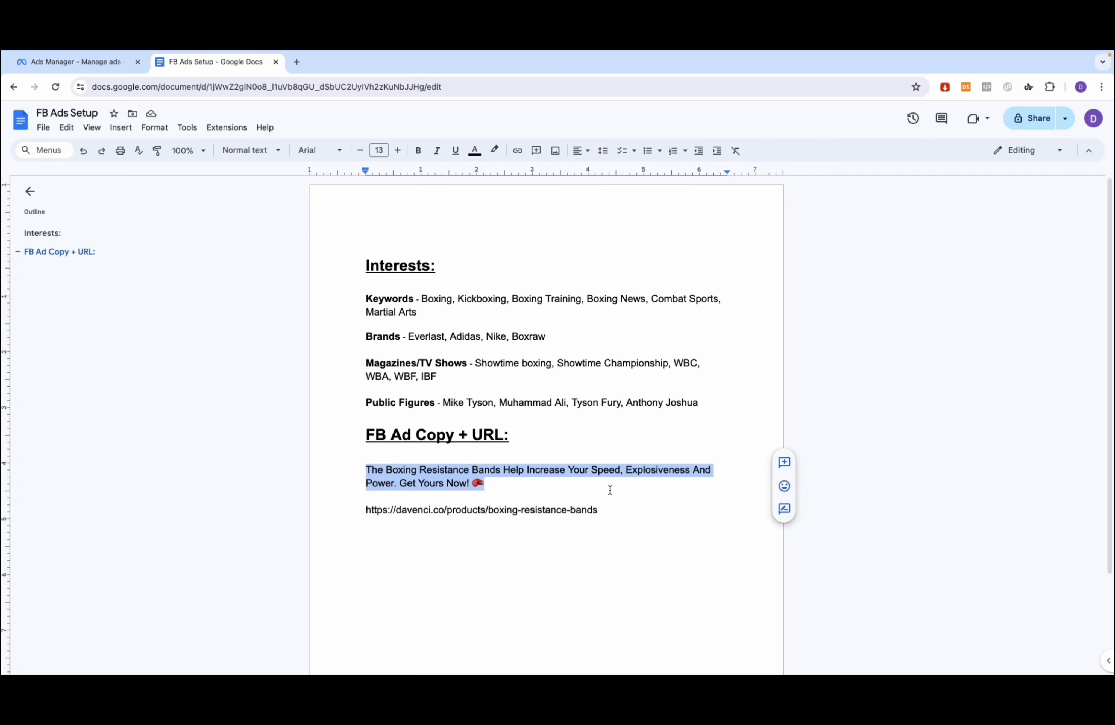
drag(599, 513, 394, 499)
right_click(372, 507)
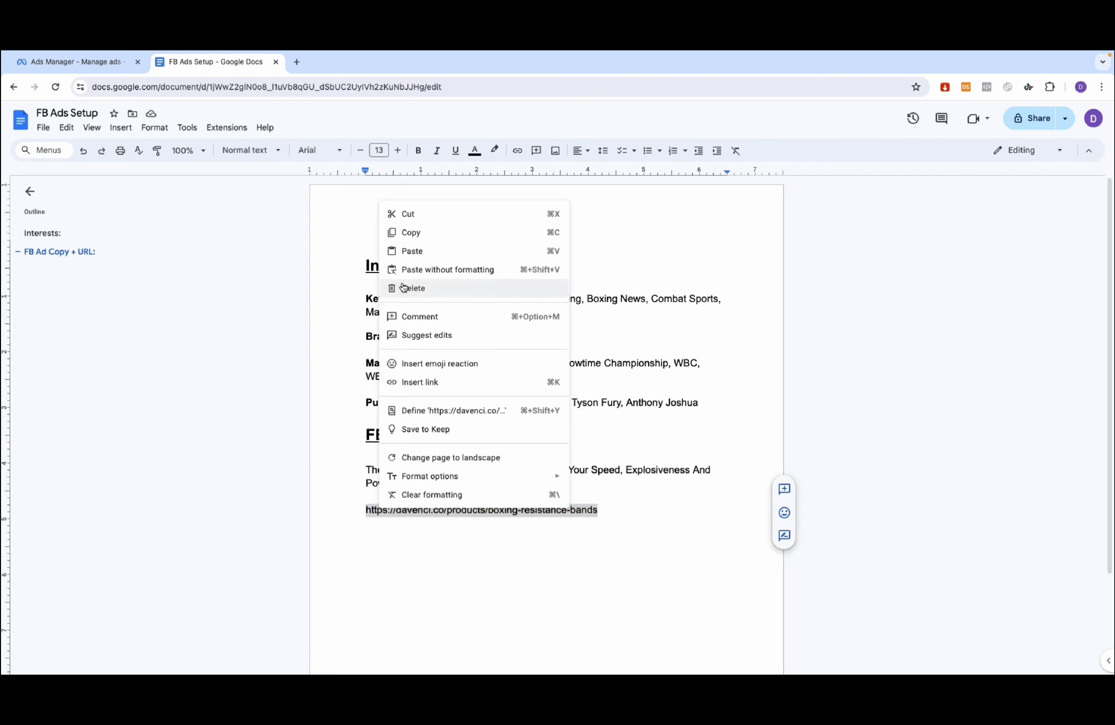
click(408, 243)
Step: Return to Ads Manager and paste the copied product link as the destination's Website URL
click(118, 62)
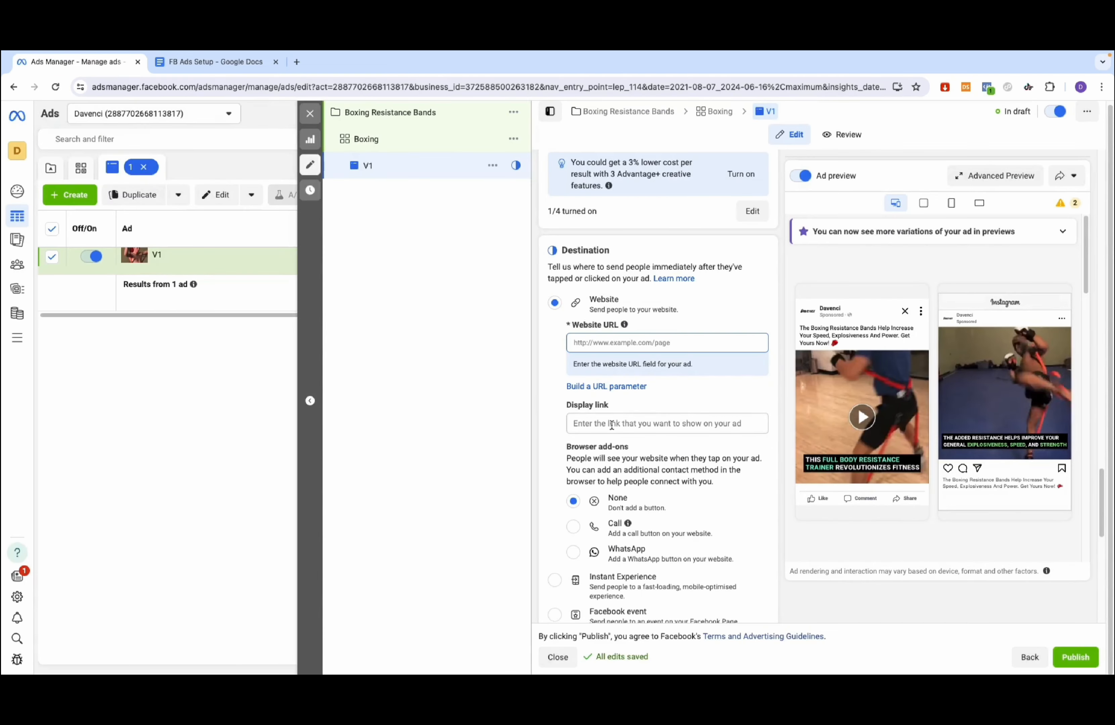
right_click(610, 338)
click(624, 422)
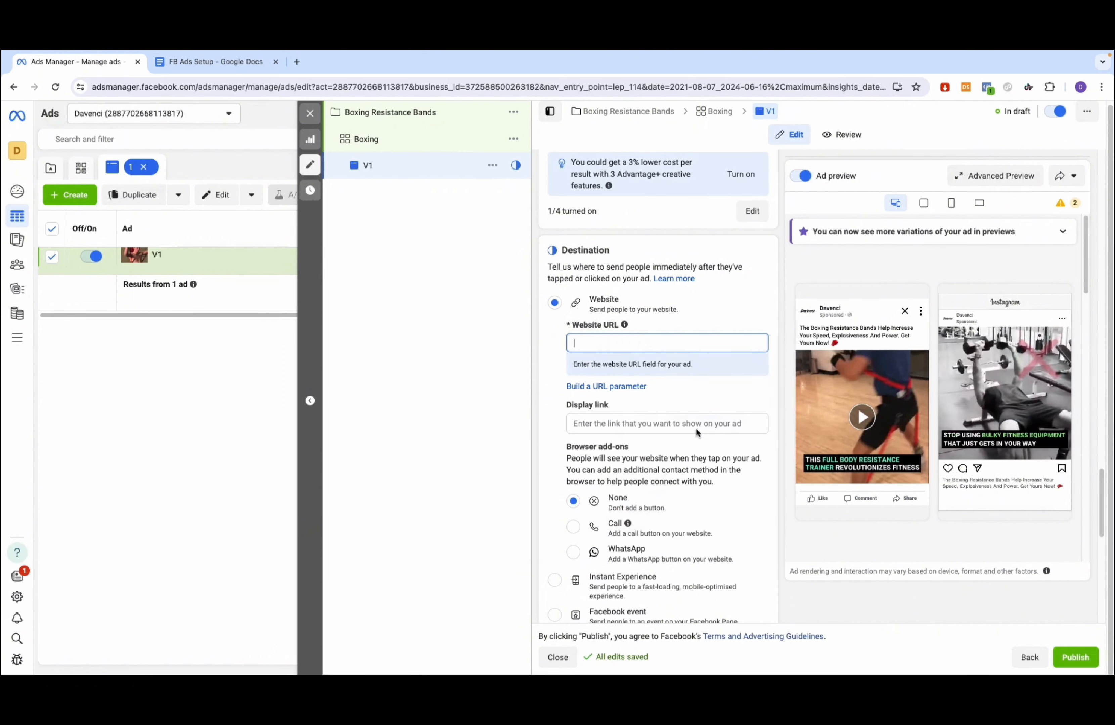
click(779, 367)
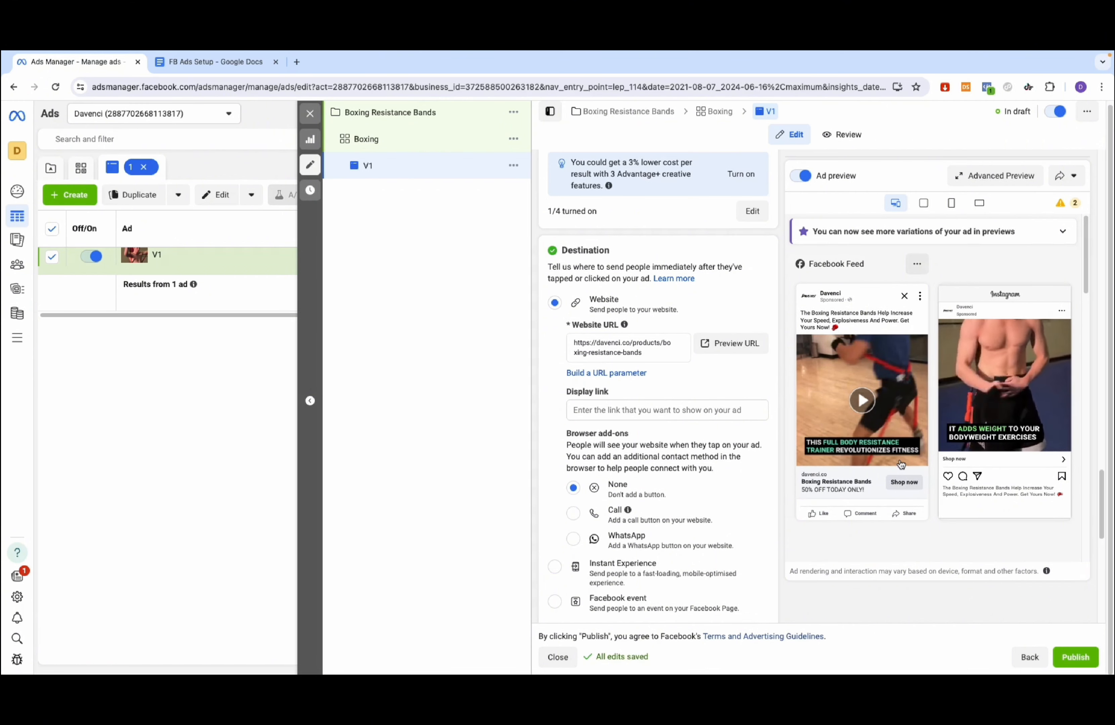
Step: Review the V1 ad's placement previews and look through its Languages and Tracking settings
scroll(890, 387, down, 3)
scroll(870, 386, up, 3)
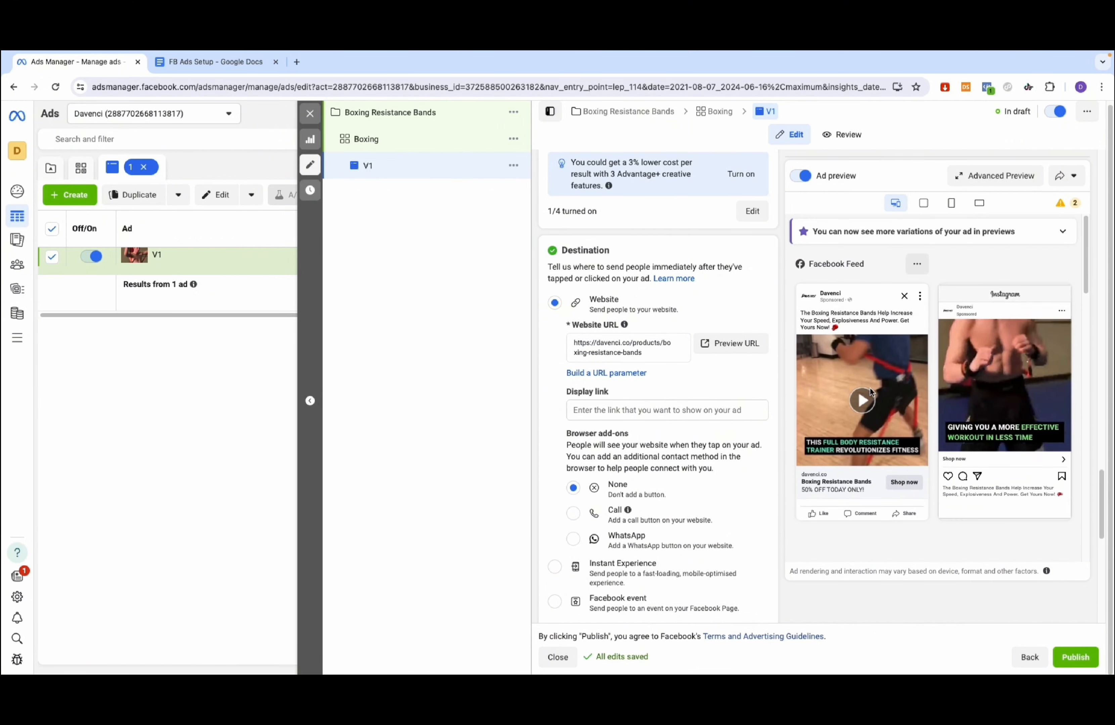
scroll(932, 361, down, 4)
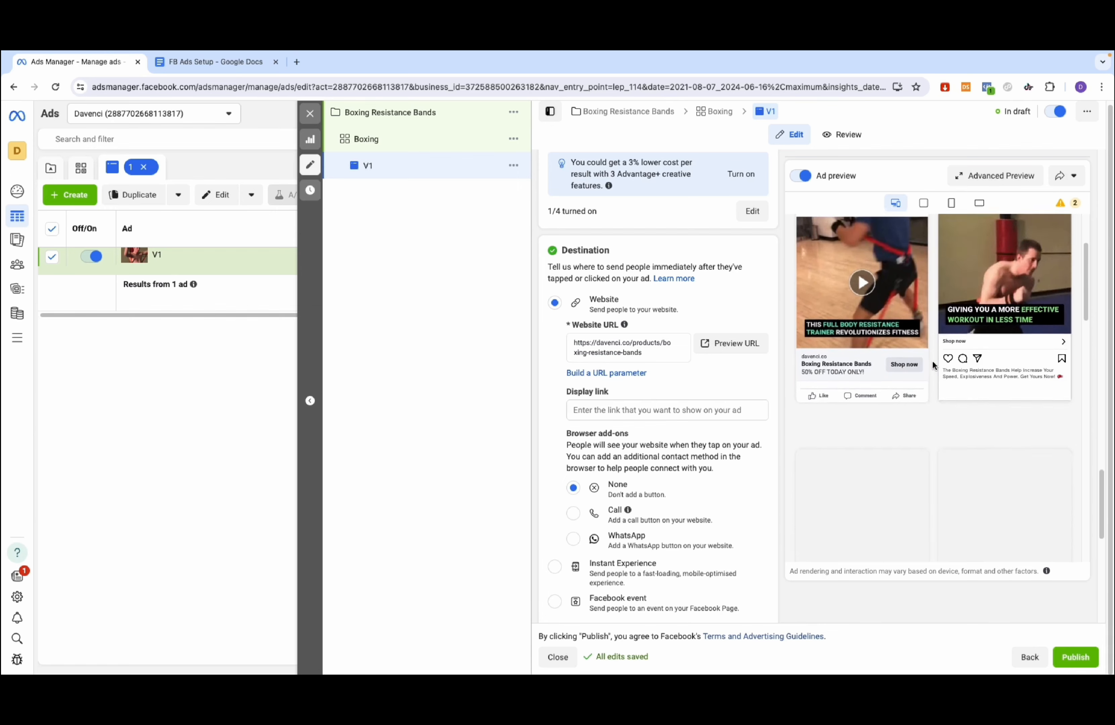
scroll(931, 360, down, 5)
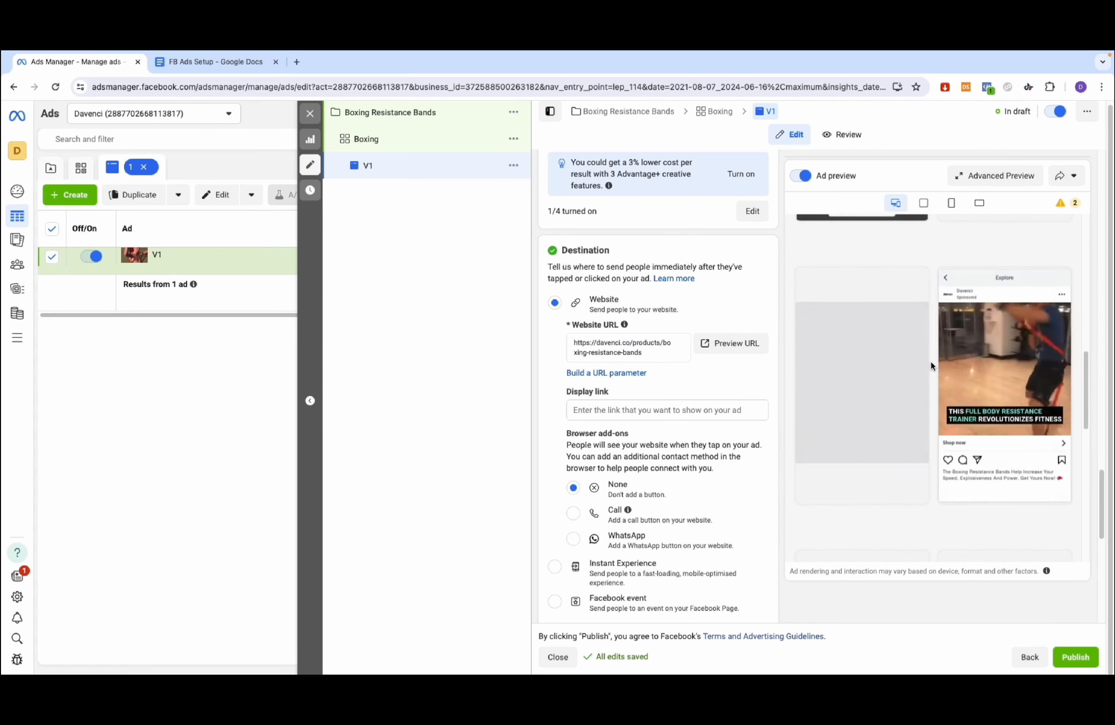
scroll(930, 361, up, 10)
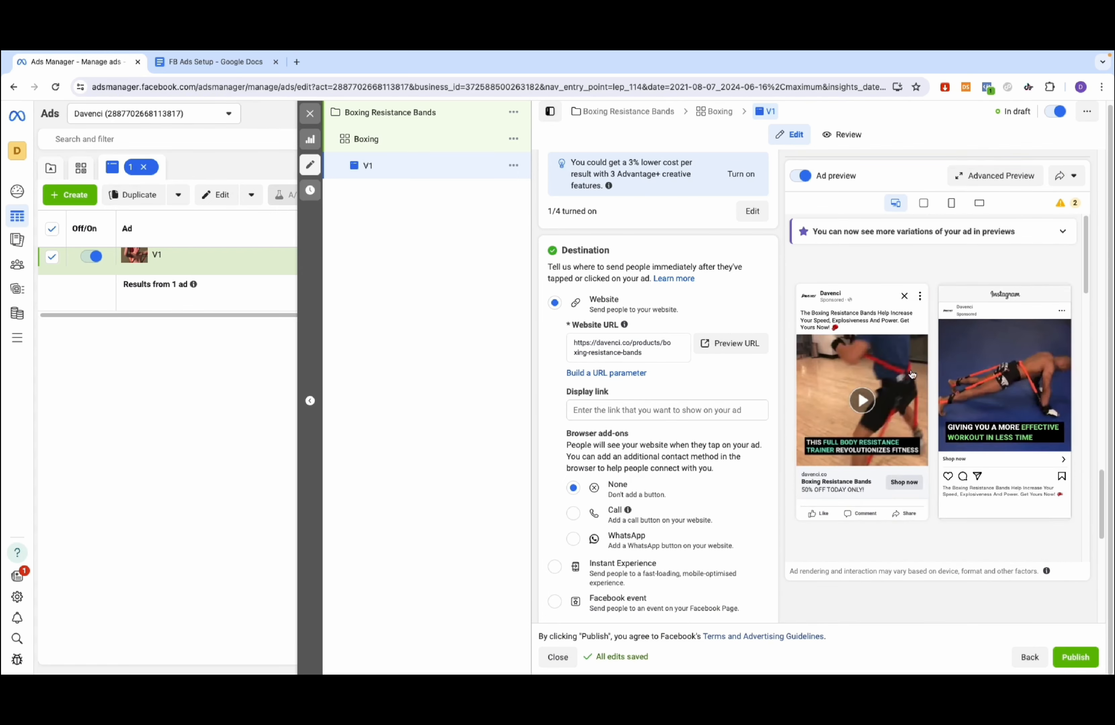
scroll(711, 398, down, 2)
scroll(712, 398, down, 5)
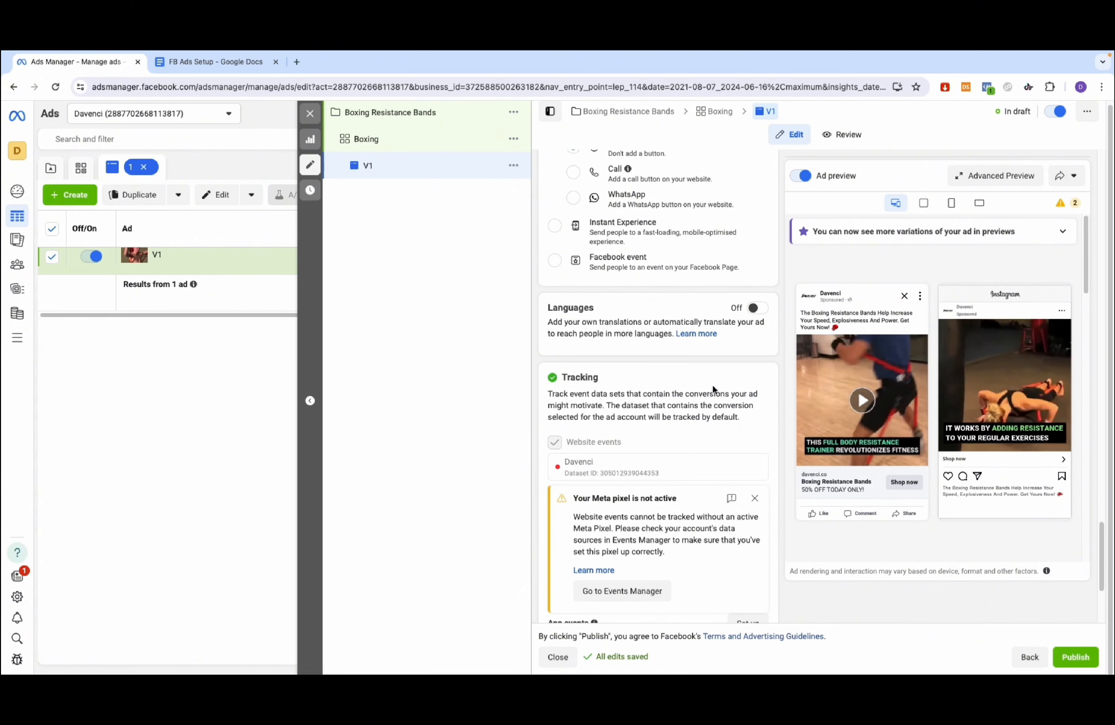
scroll(637, 353, down, 3)
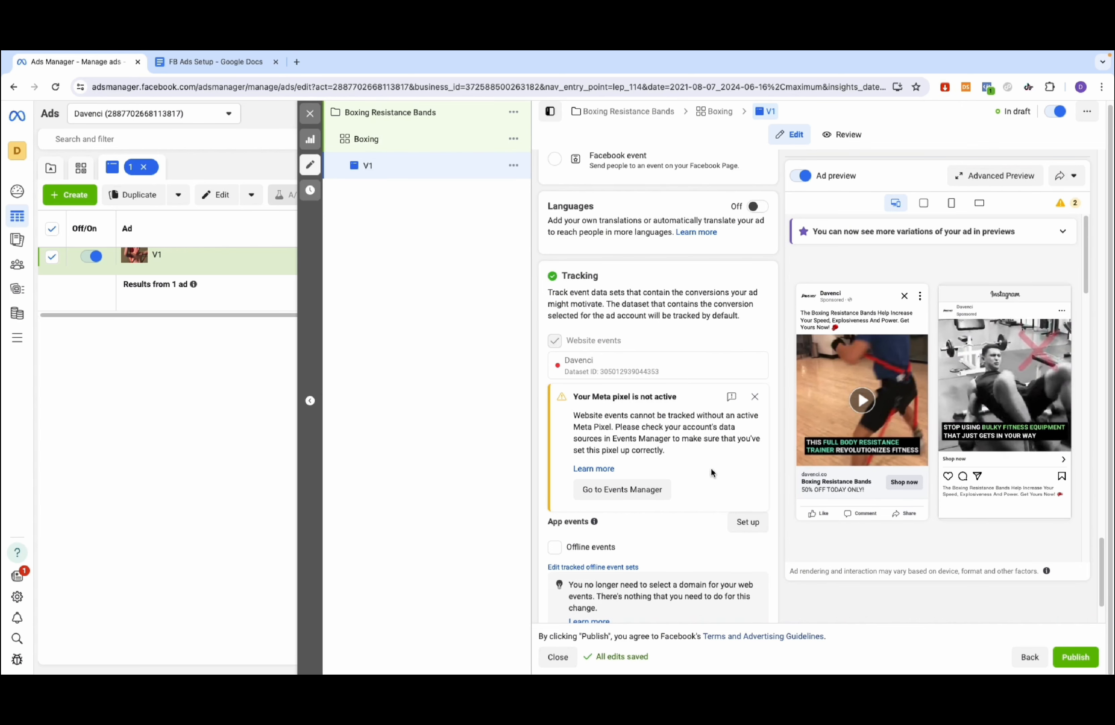
scroll(663, 356, down, 3)
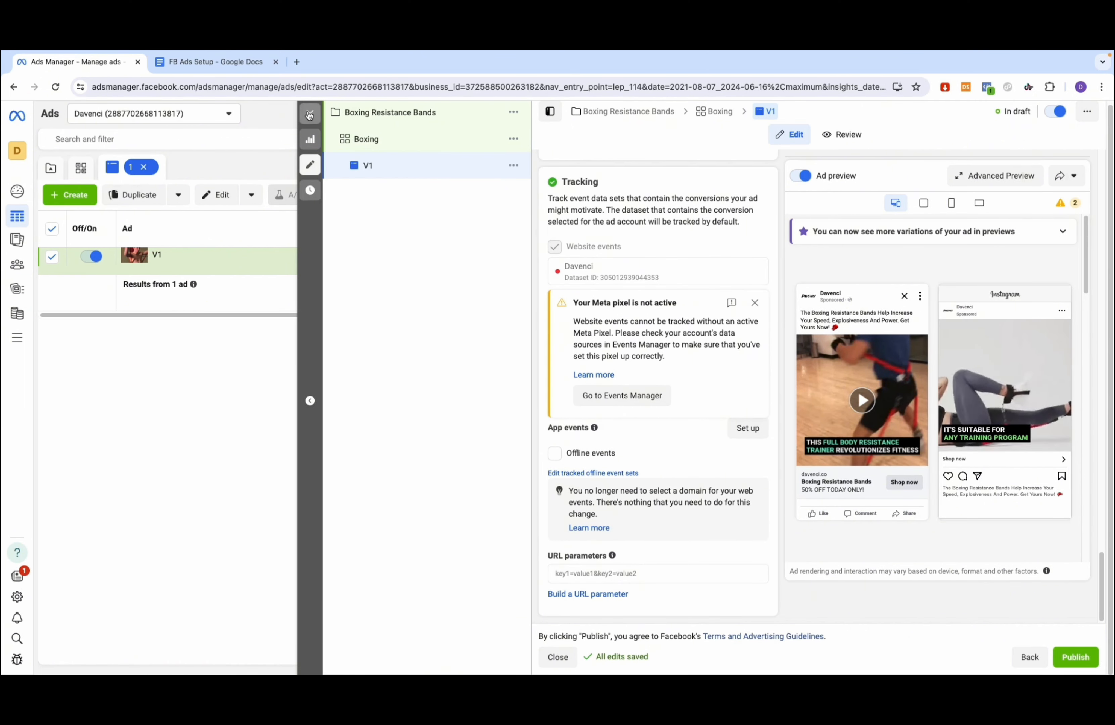
Step: Close the V1 ad editor and duplicate the V1 ad once into its original campaign
click(310, 113)
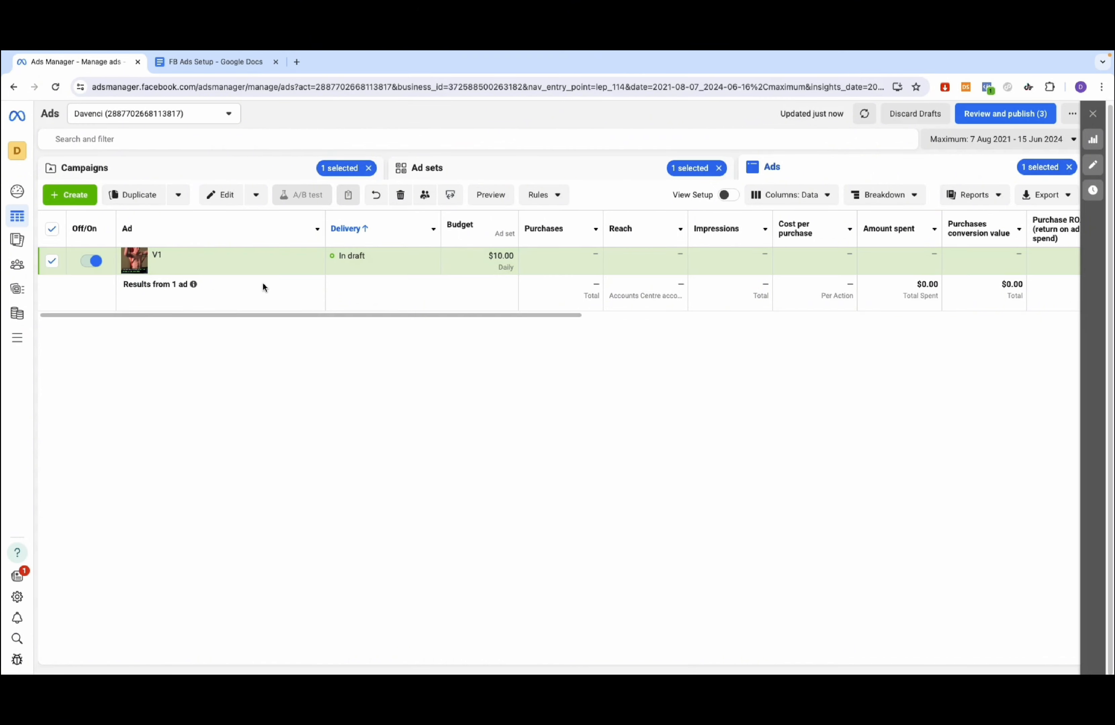
click(257, 268)
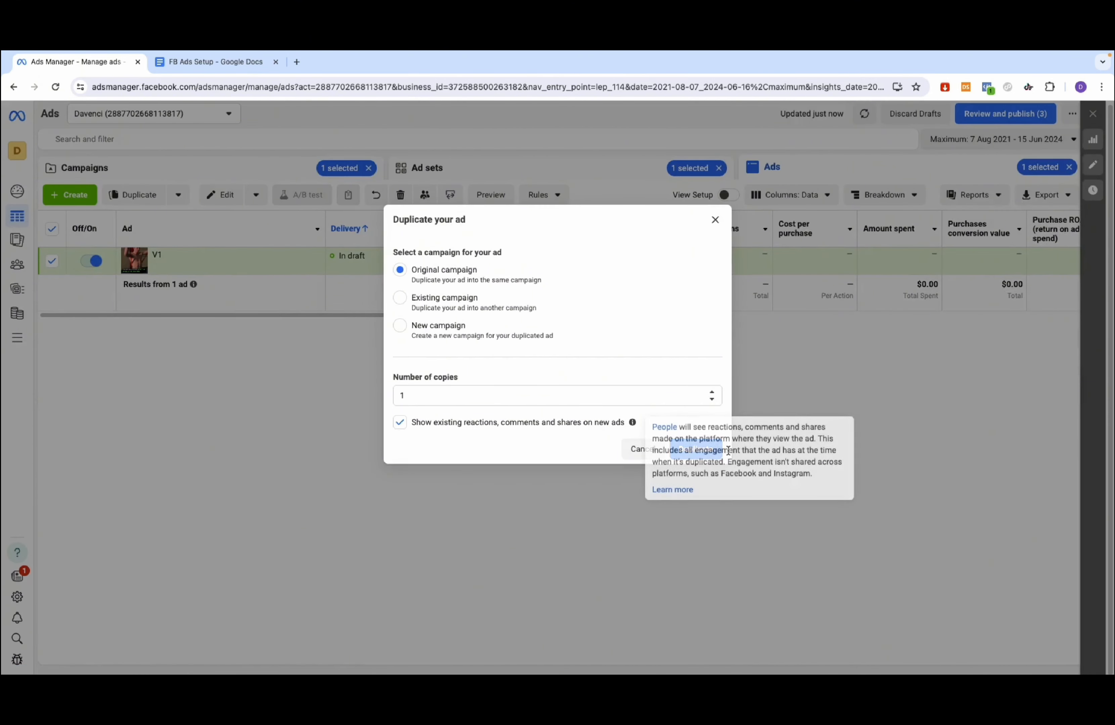
click(696, 503)
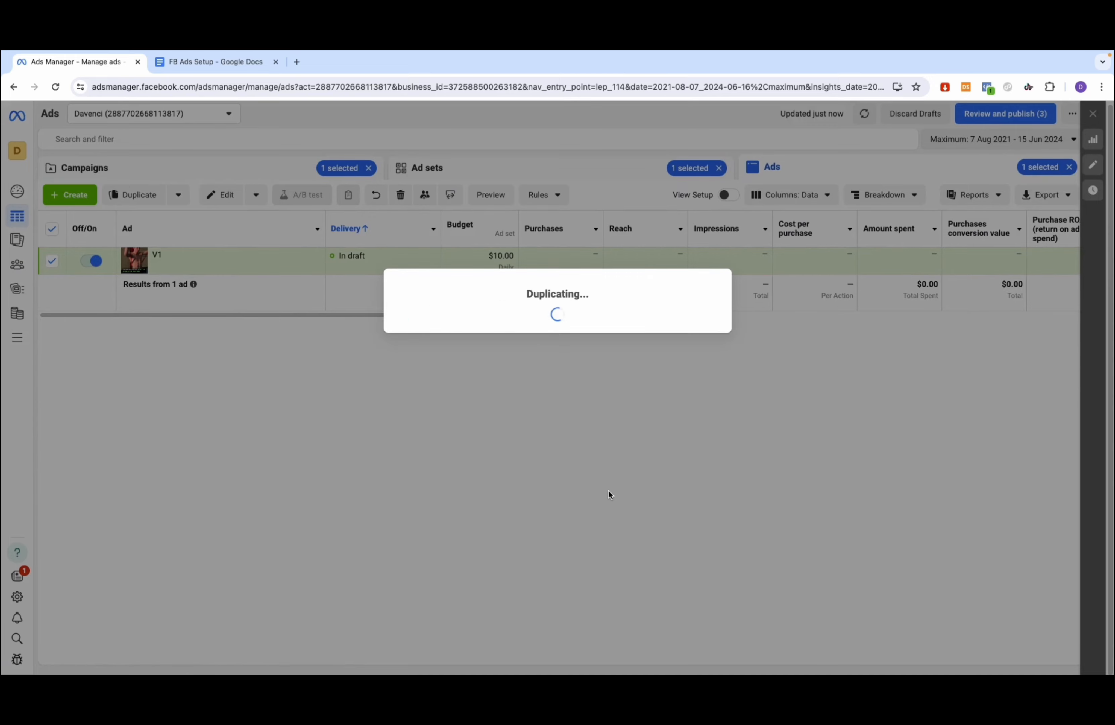
Step: Change the duplicated ad's video to V2.mp4, keeping the original crops and leaving all creative optimisations off
scroll(627, 404, down, 15)
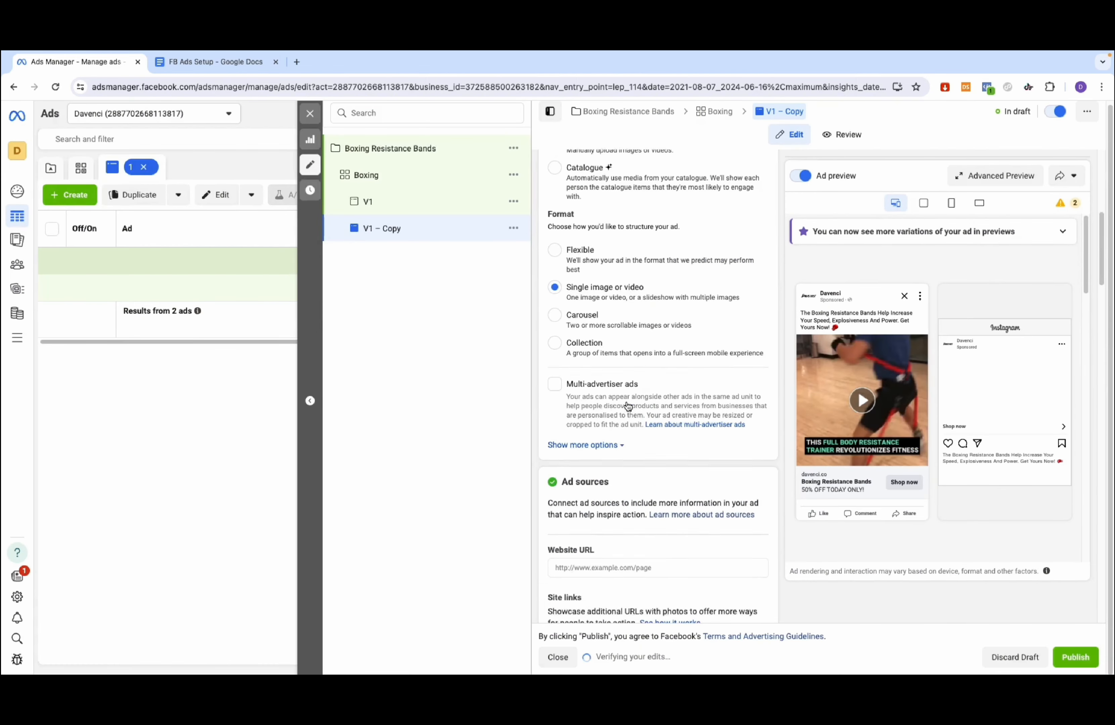
scroll(626, 404, down, 2)
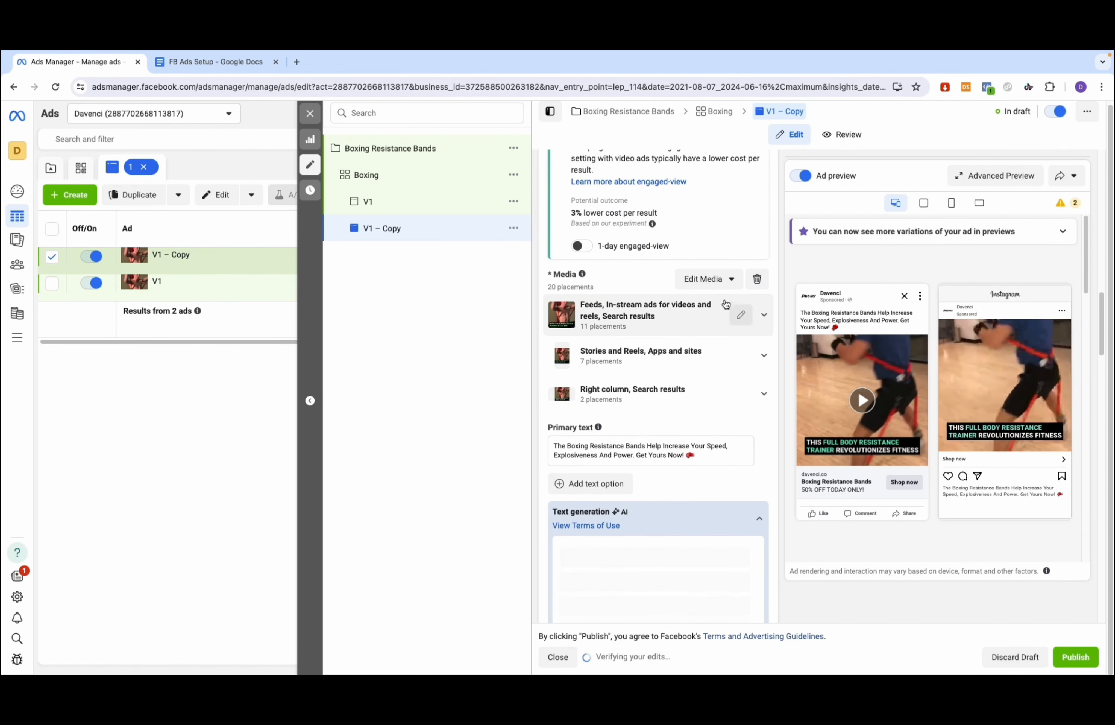
click(723, 280)
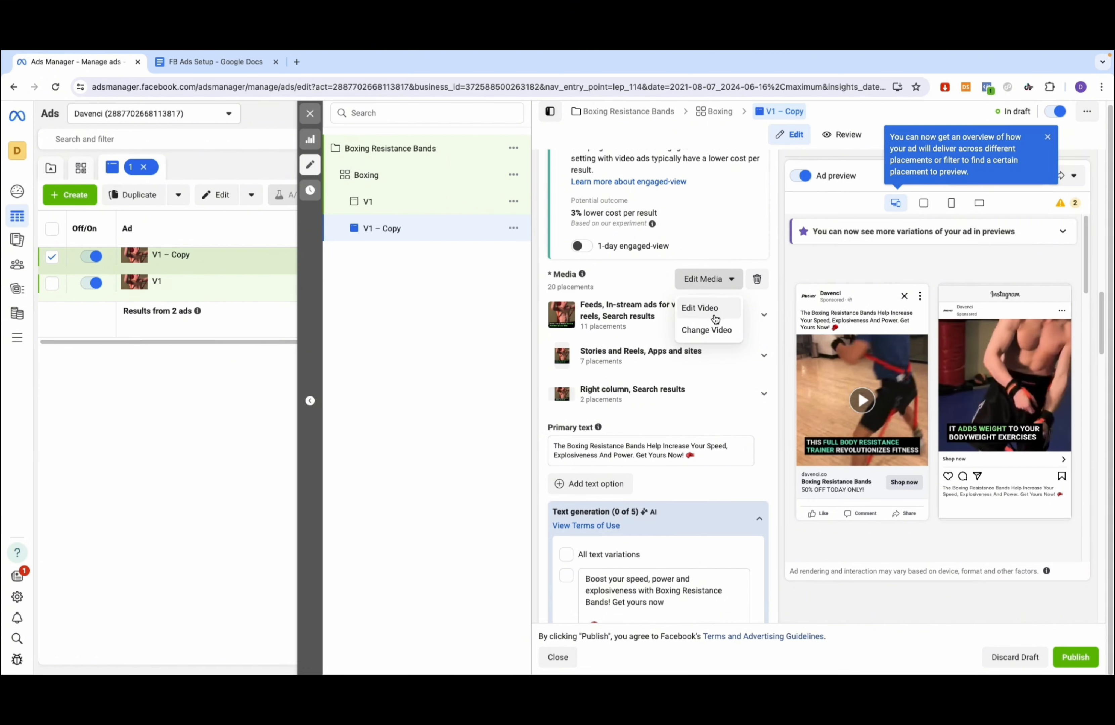
click(707, 330)
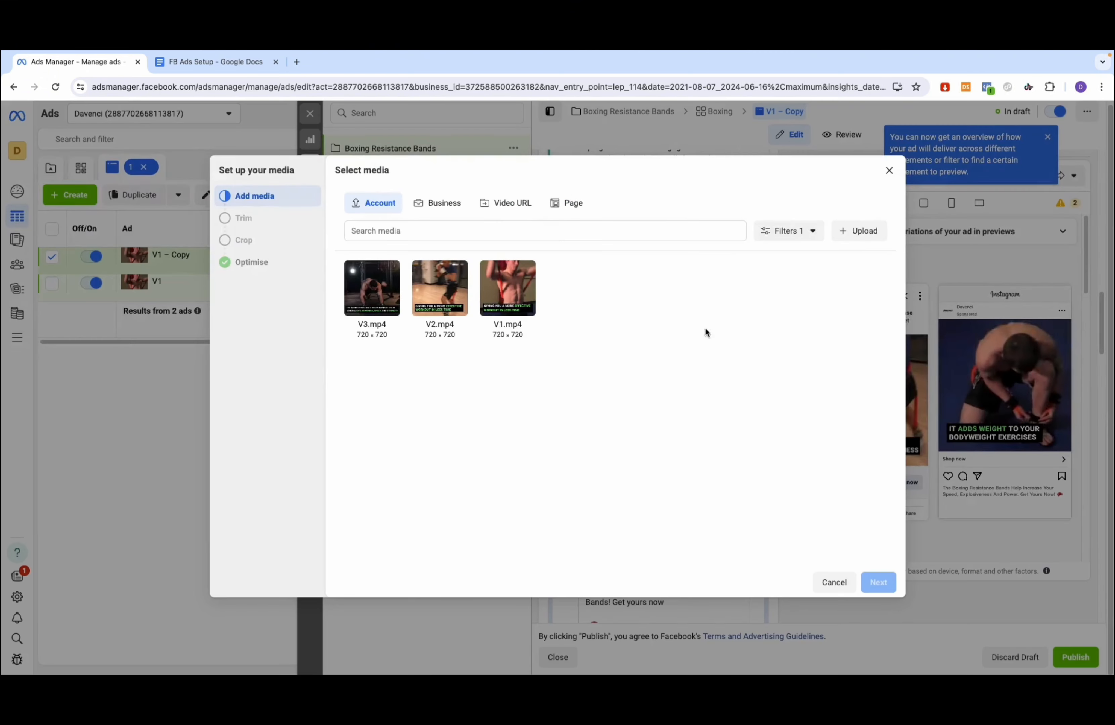
click(445, 301)
click(887, 592)
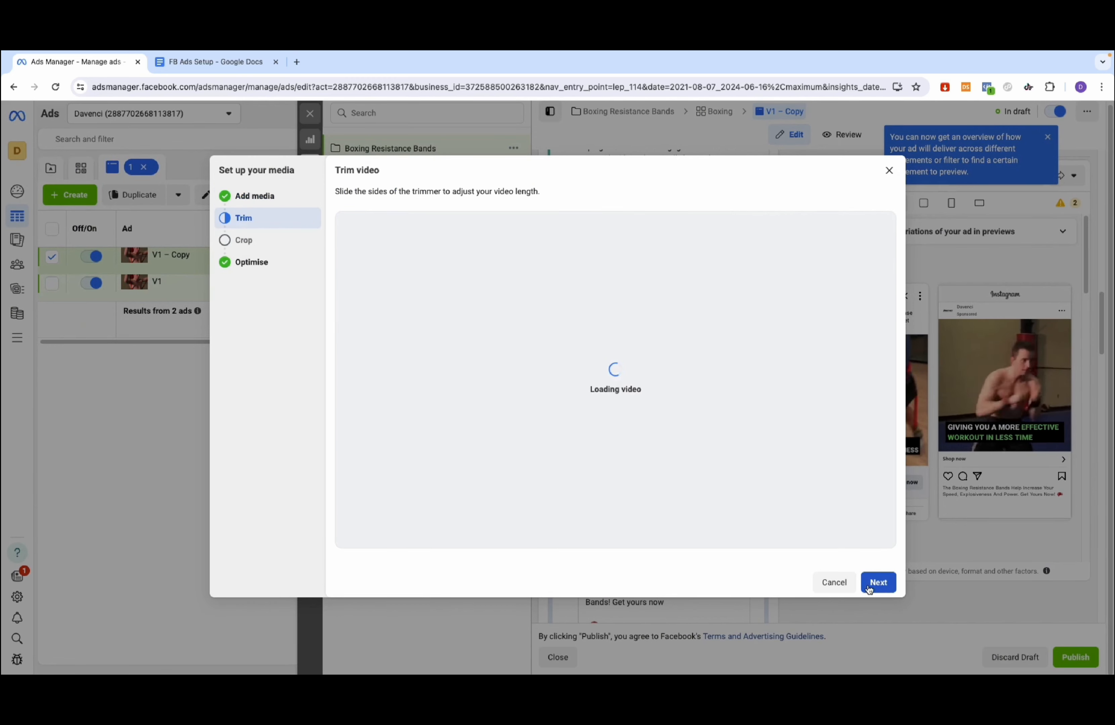
click(871, 578)
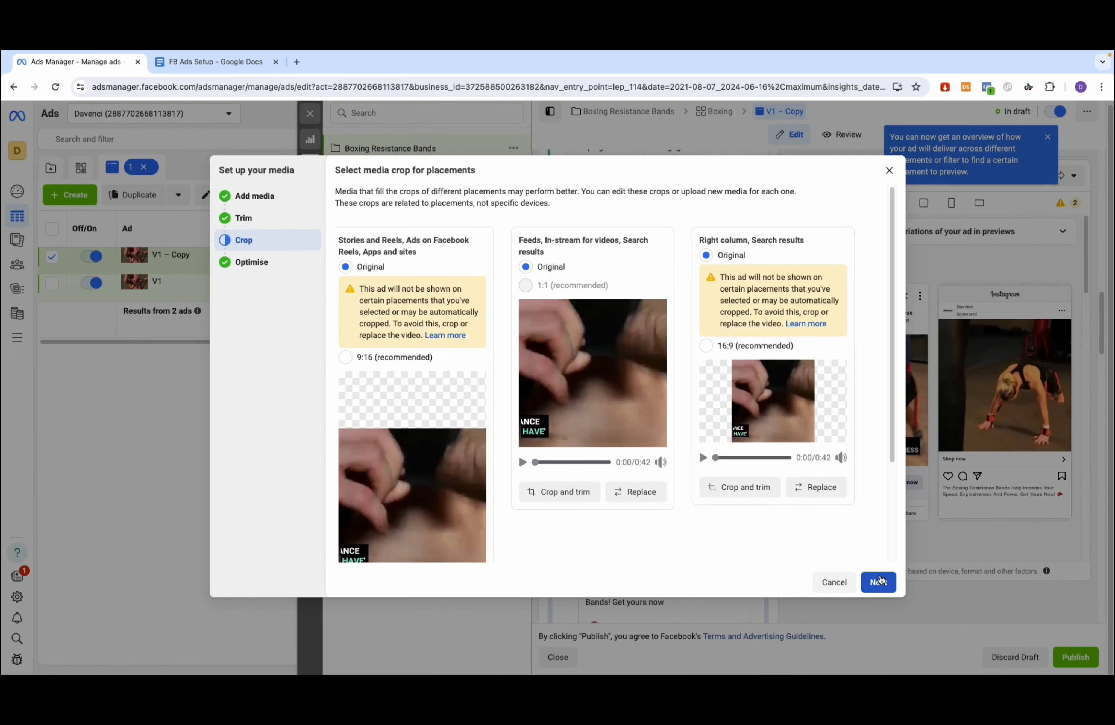
click(875, 581)
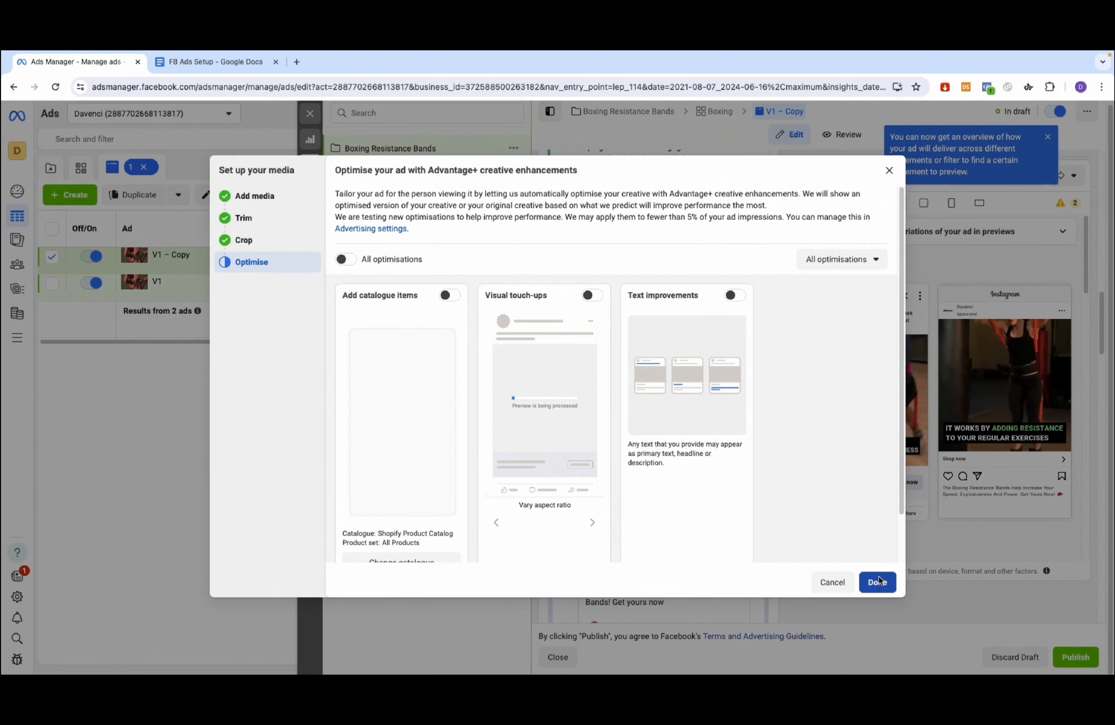
click(878, 582)
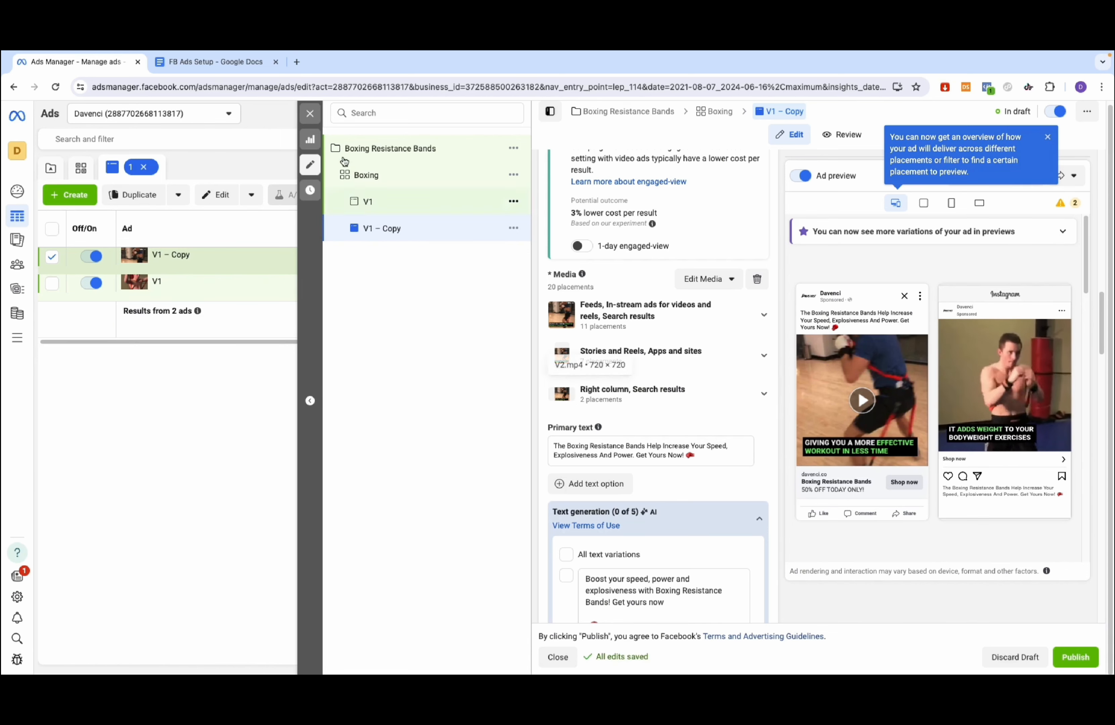
Step: Rename the duplicated V1 ad as "V2"
scroll(618, 256, up, 10)
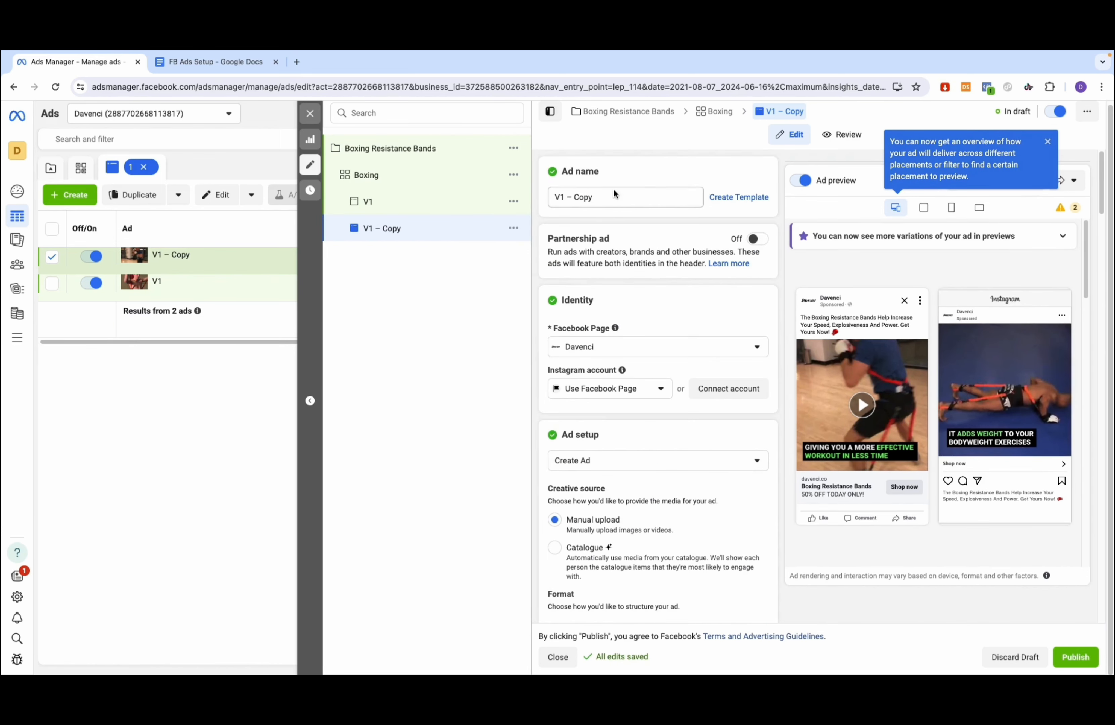
drag(602, 203, 560, 197)
text(V2)
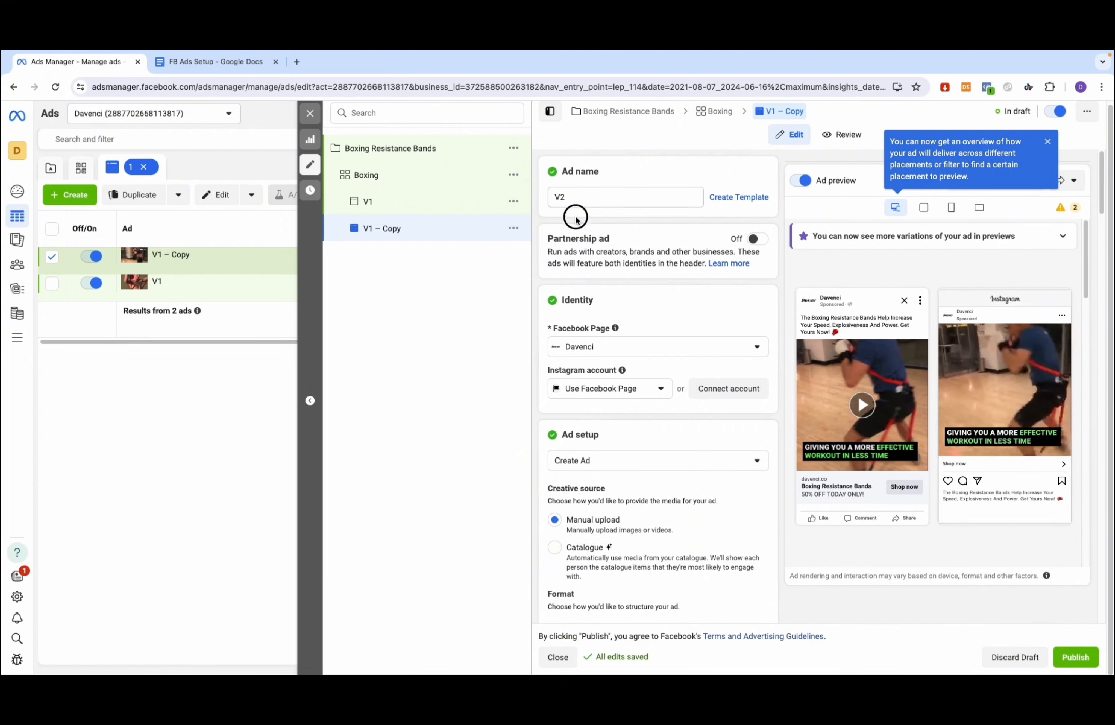
Step: Duplicate the V2 ad in the same campaign and rename the copy "V3"
click(310, 113)
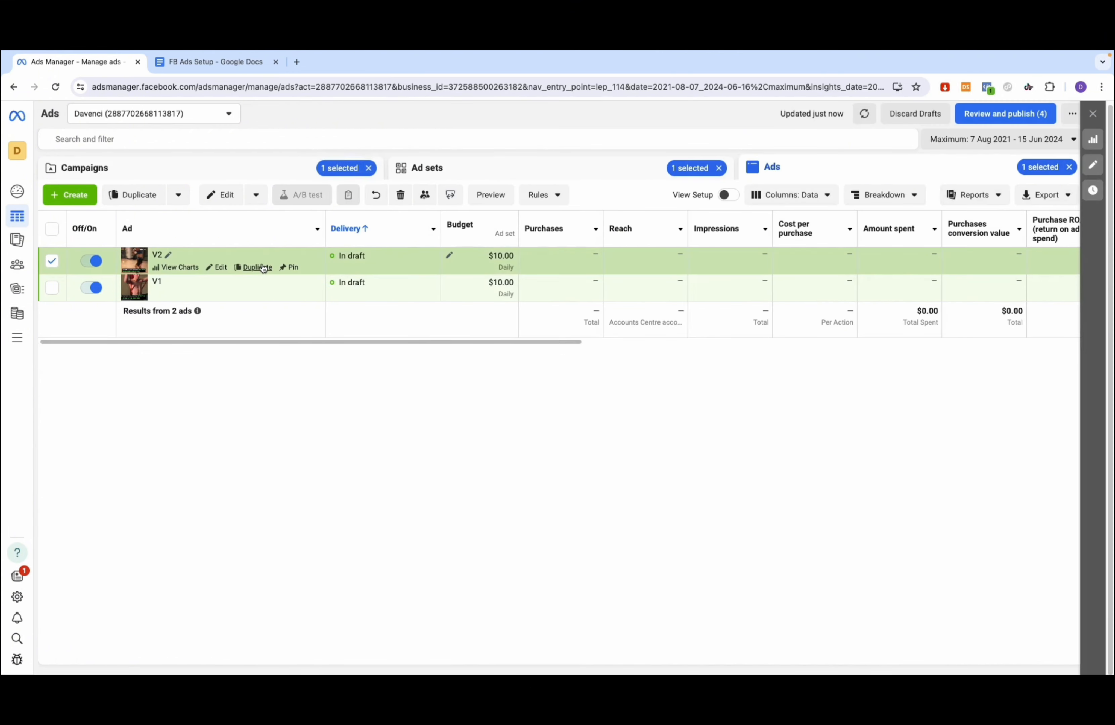
click(261, 268)
click(704, 499)
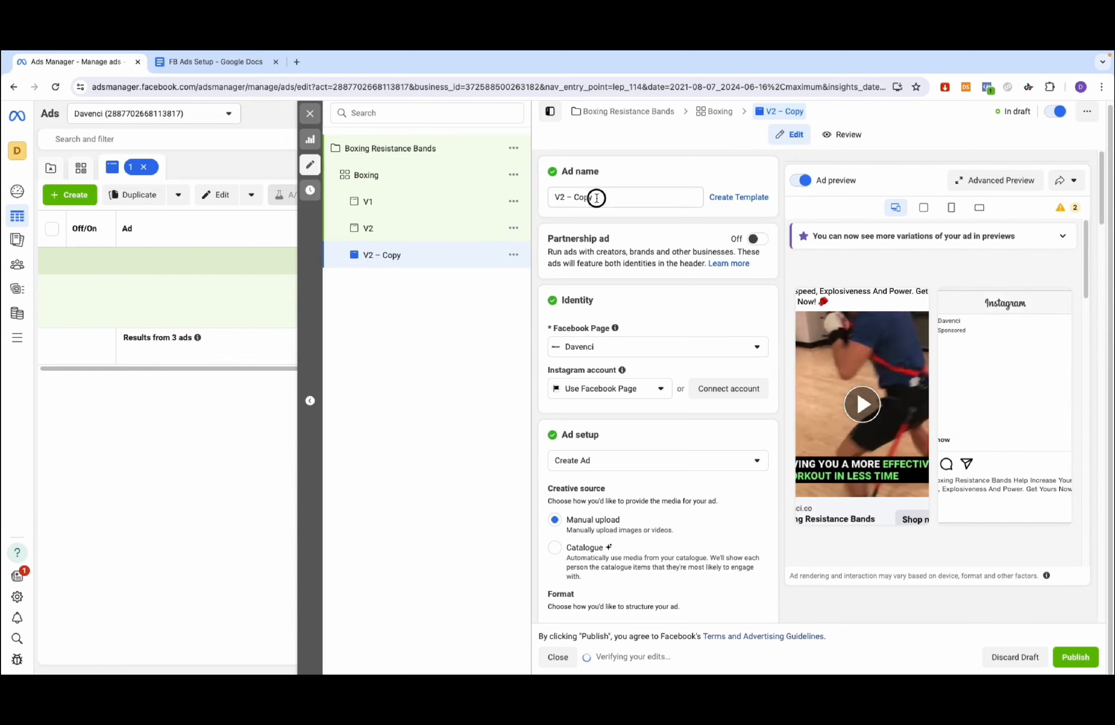
drag(594, 196, 561, 198)
text(V3)
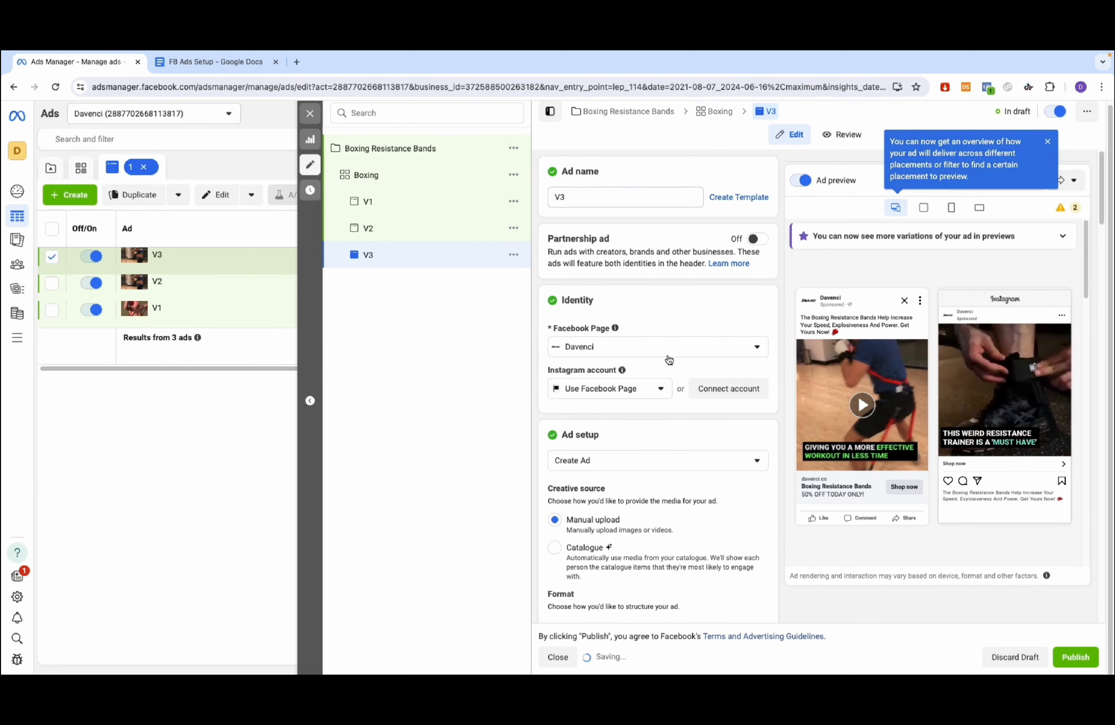
Step: Change the V3 ad's video to V3.mp4, leave all creative optimisations off, and close the ad editor
scroll(669, 361, down, 6)
scroll(669, 360, down, 12)
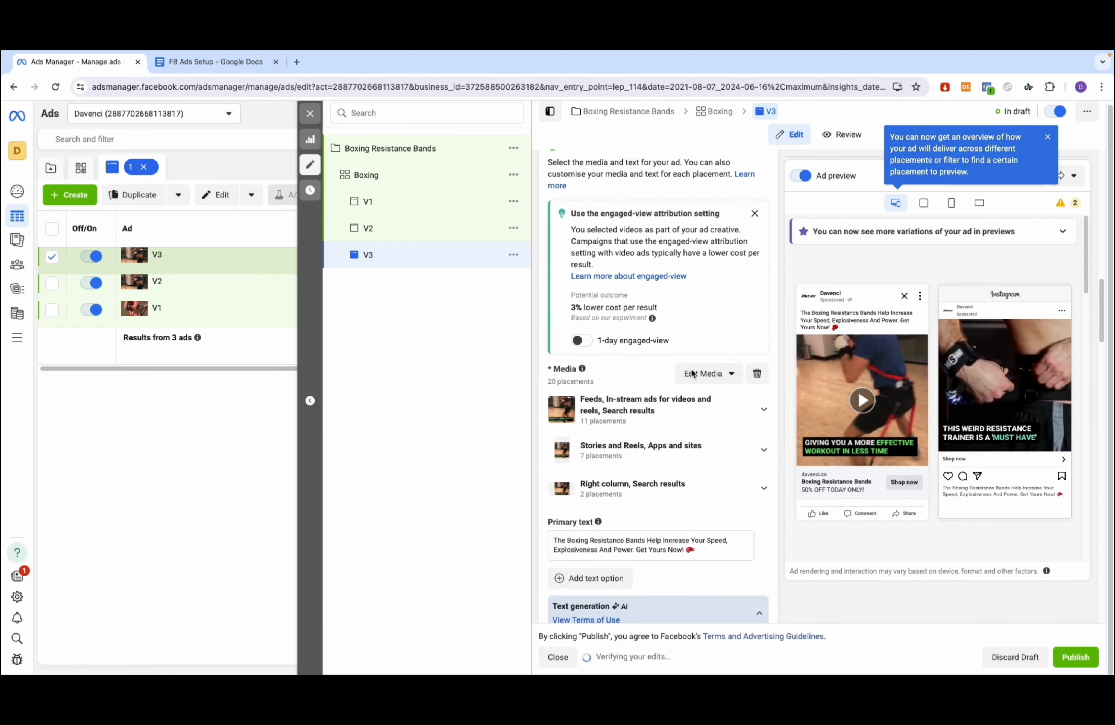
click(713, 379)
click(701, 423)
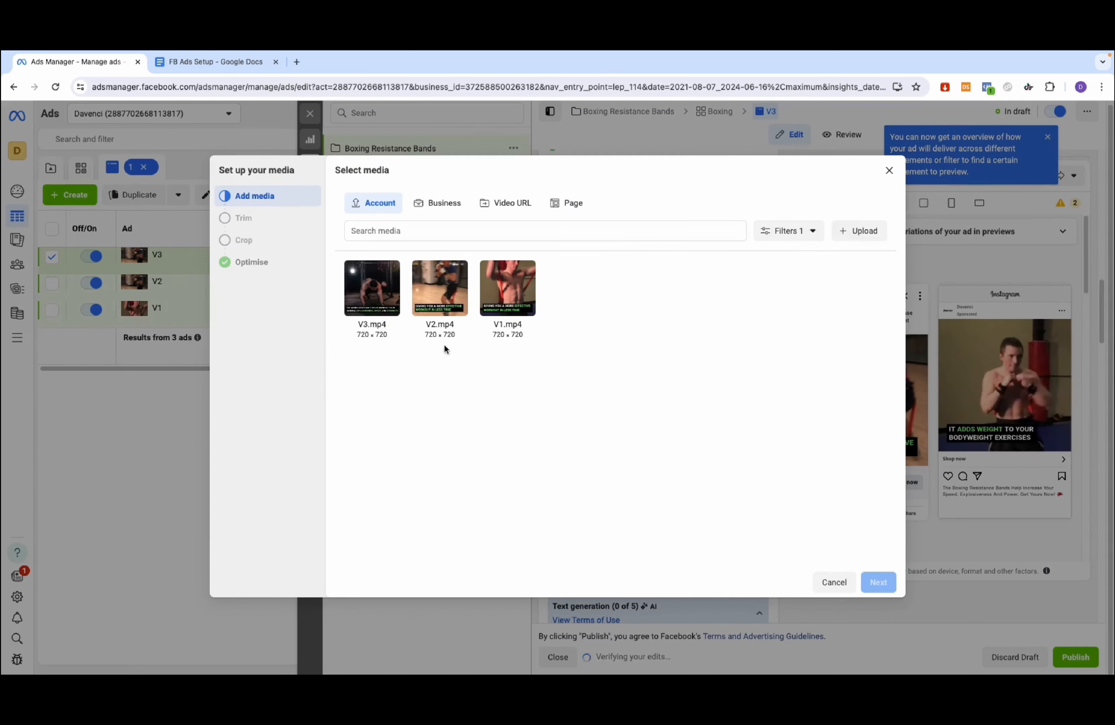
click(379, 297)
click(872, 588)
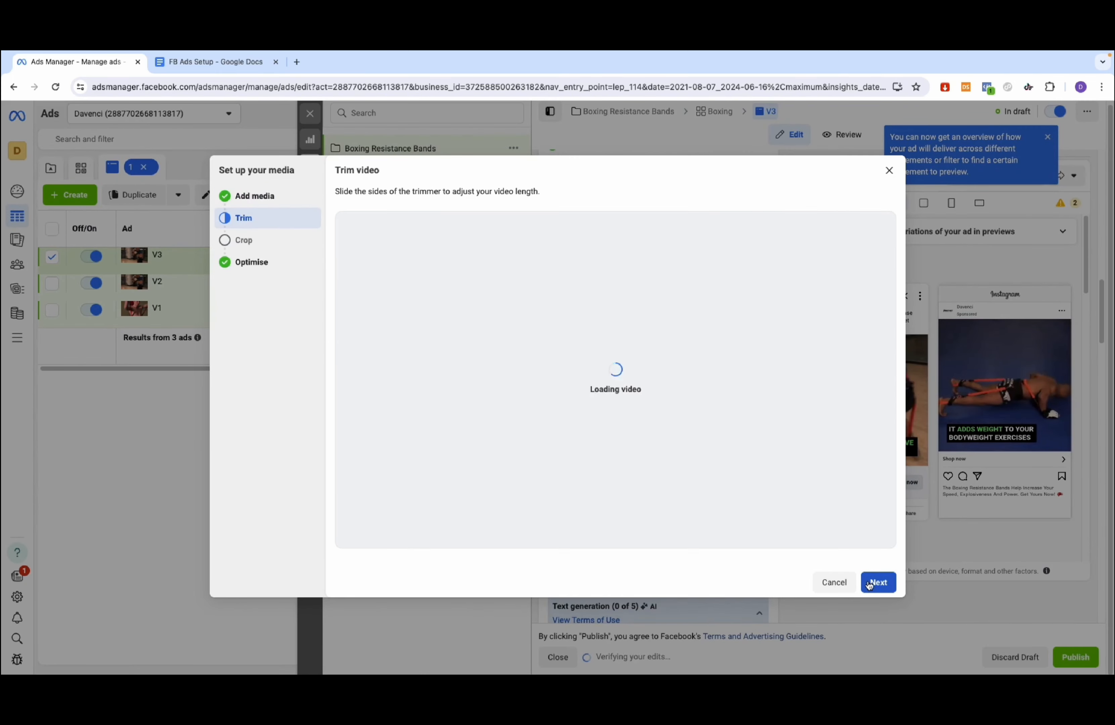
click(878, 583)
click(873, 583)
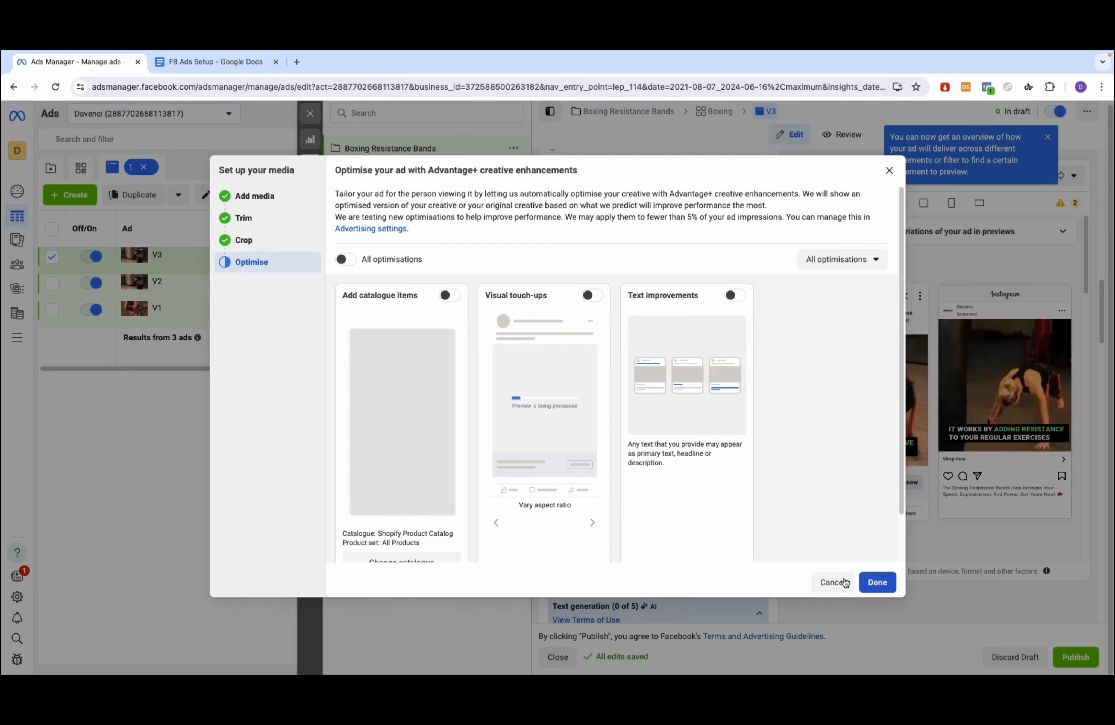
click(873, 583)
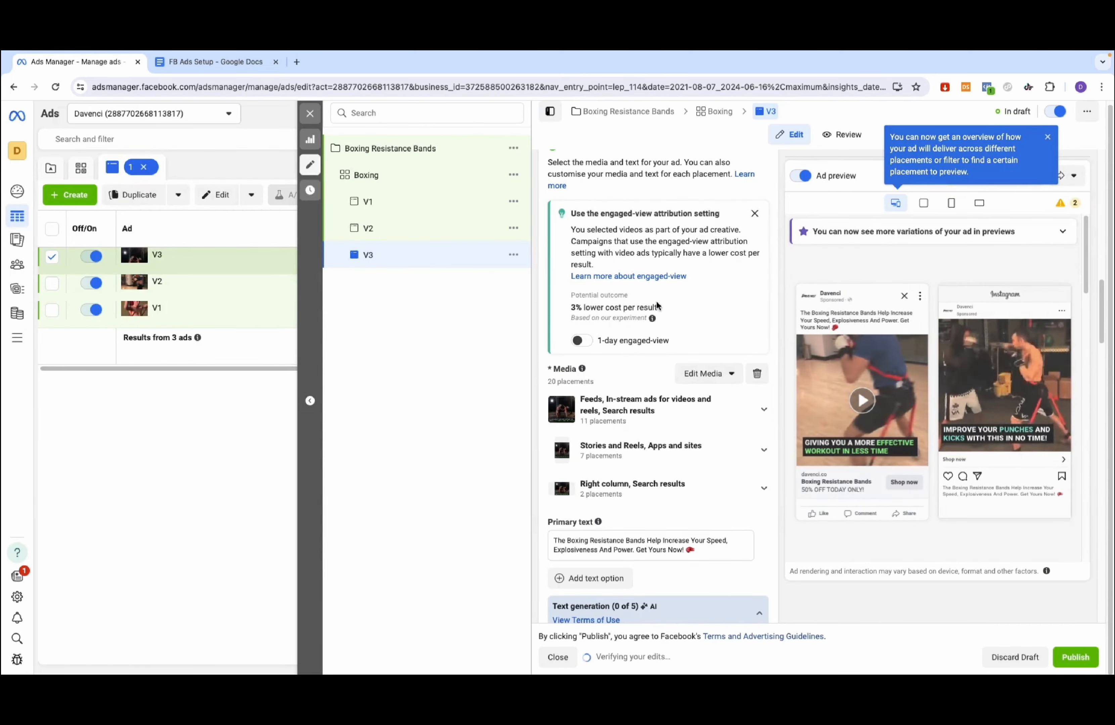
click(310, 113)
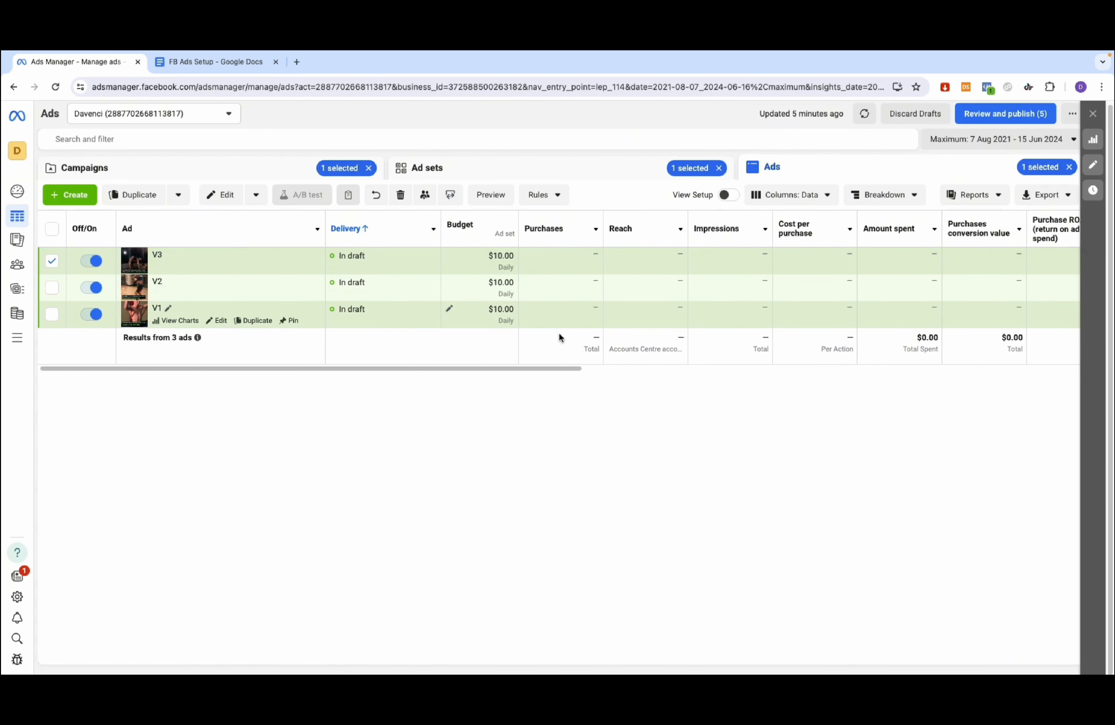
Step: Duplicate the Boxing ad set into its original campaign with 4 copies
click(474, 171)
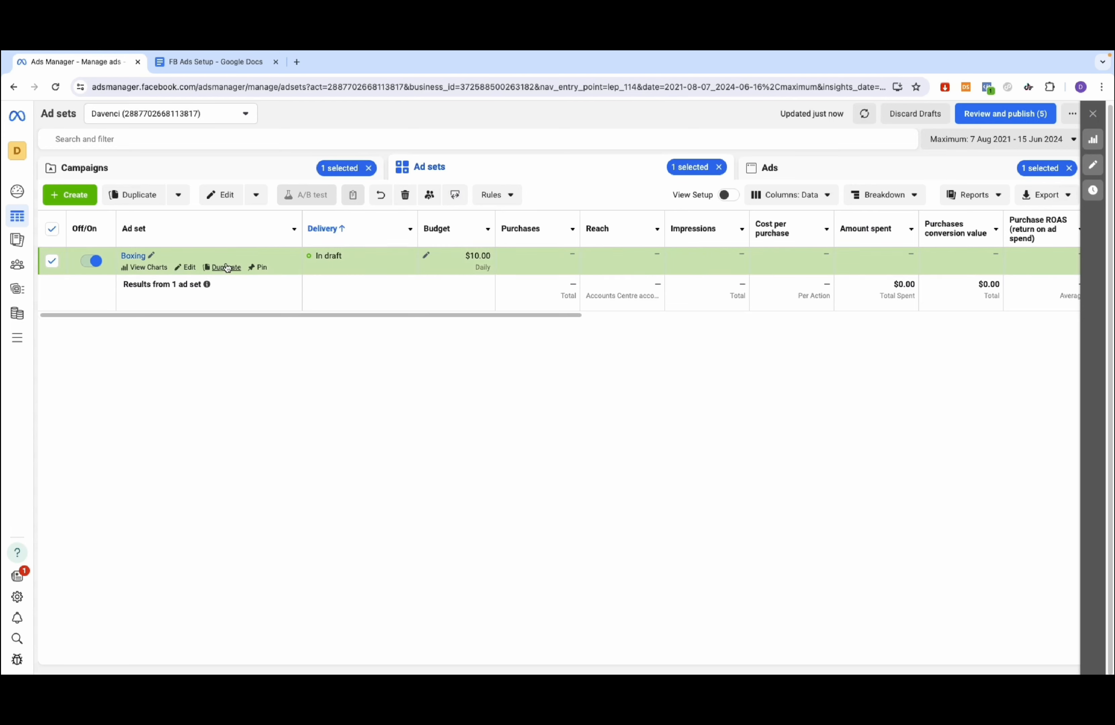
click(225, 265)
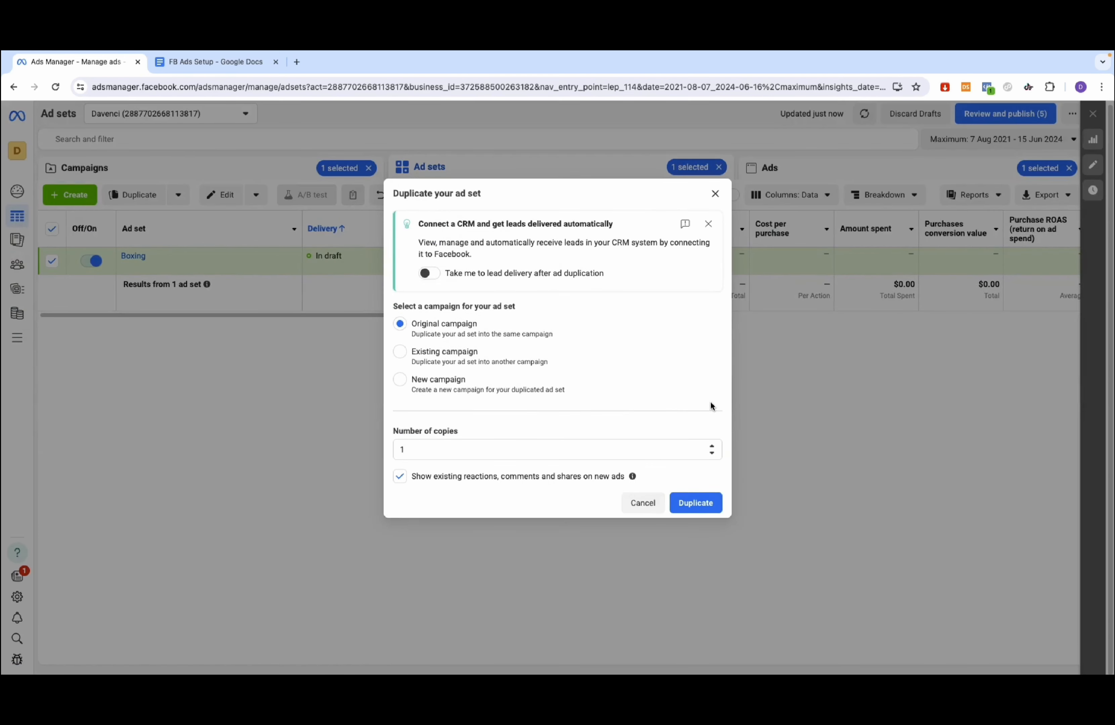
click(713, 449)
click(712, 447)
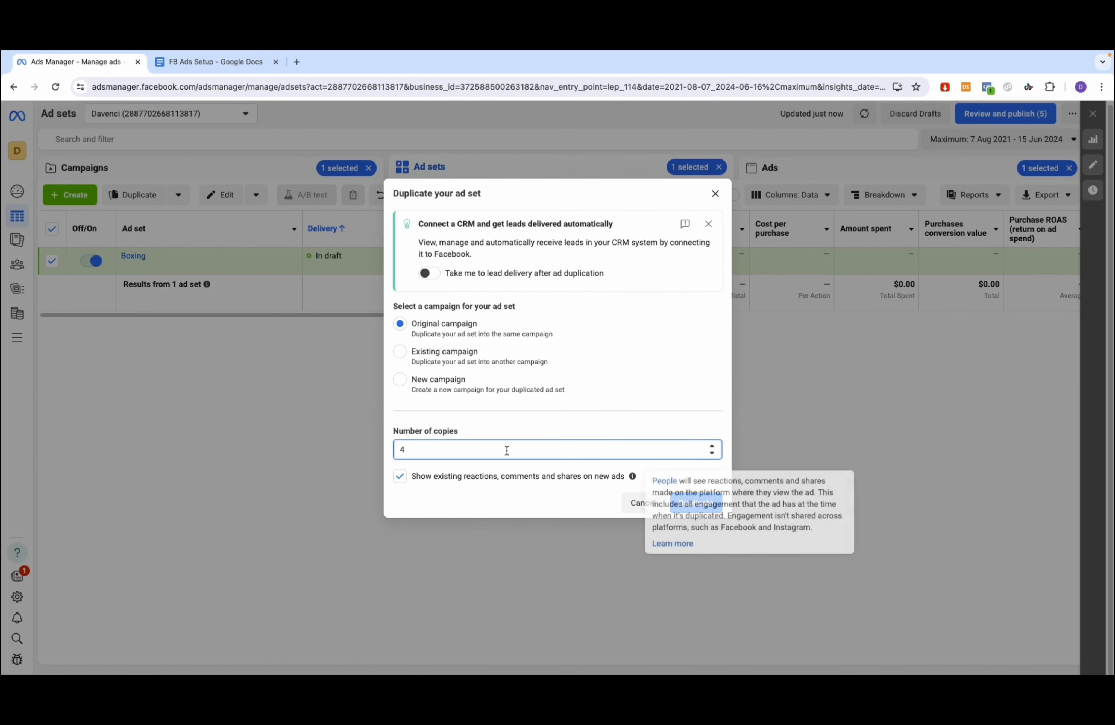
click(711, 507)
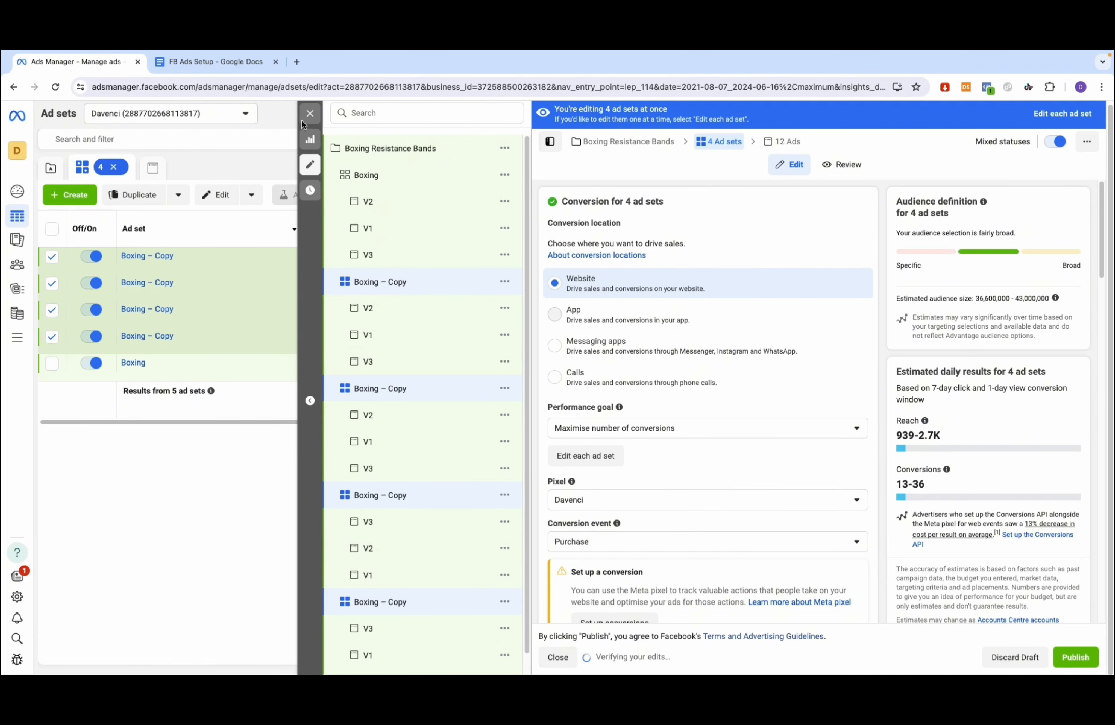
Step: Rename the first Boxing ad set copy as "Broad"
click(409, 282)
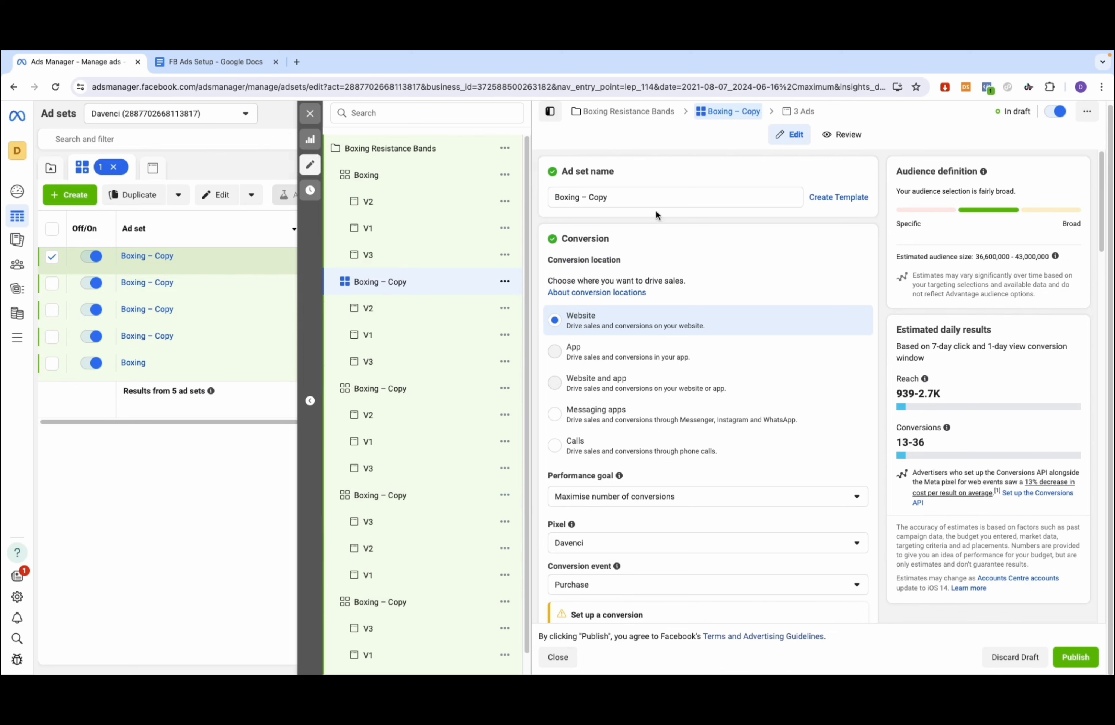
triple_click(631, 194)
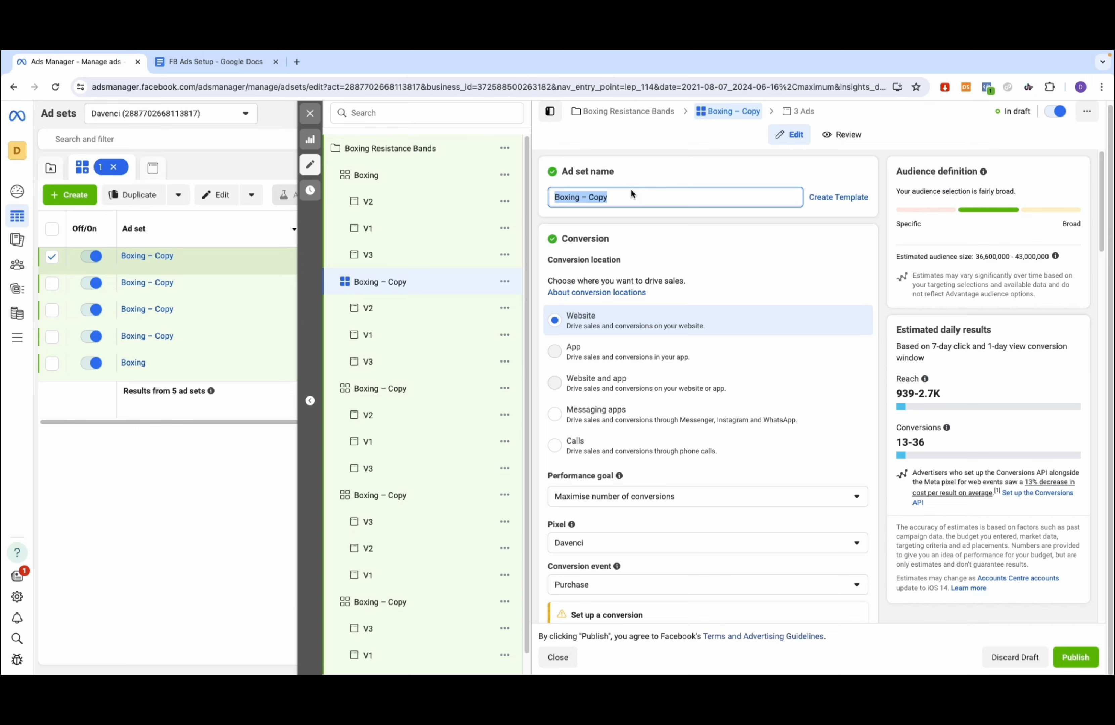
text(Broad)
Step: Remove the Boxing (sport) interest from the Broad ad set's detailed targeting
scroll(674, 388, down, 15)
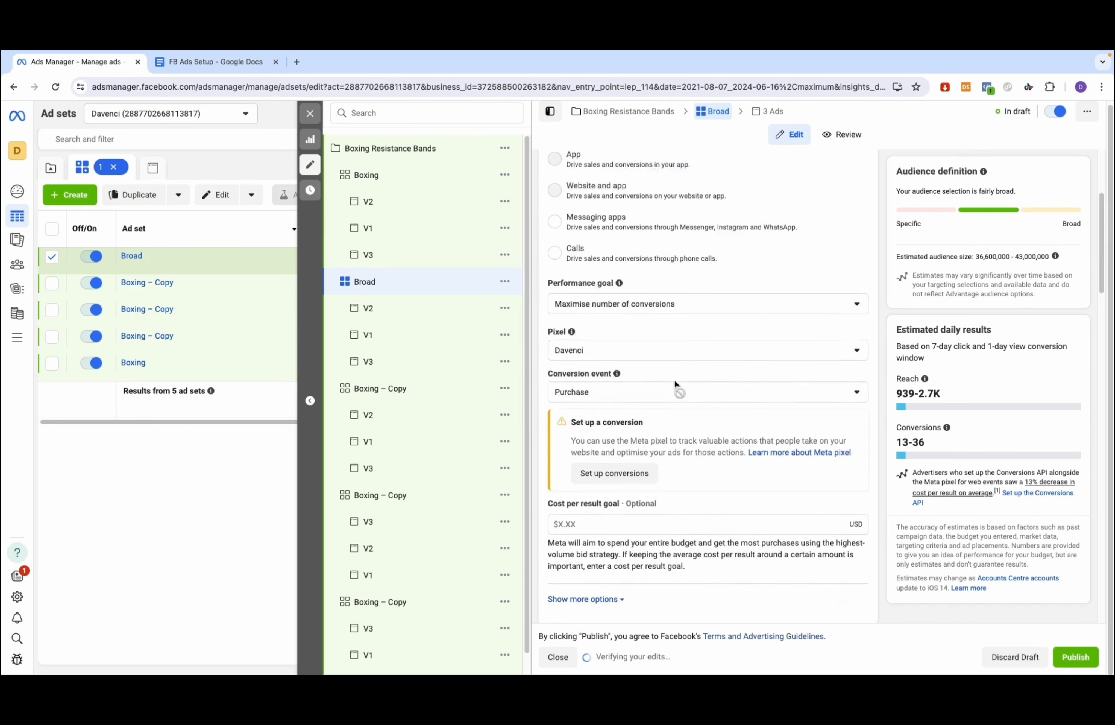
scroll(674, 389, down, 10)
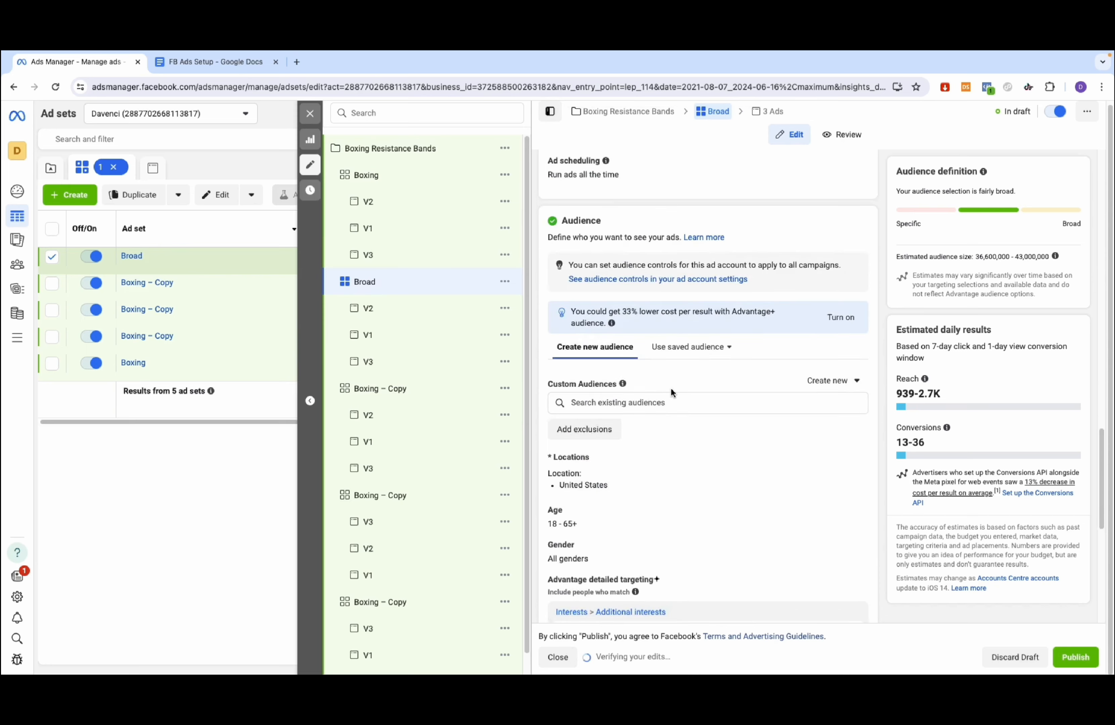
mouse_move(597, 357)
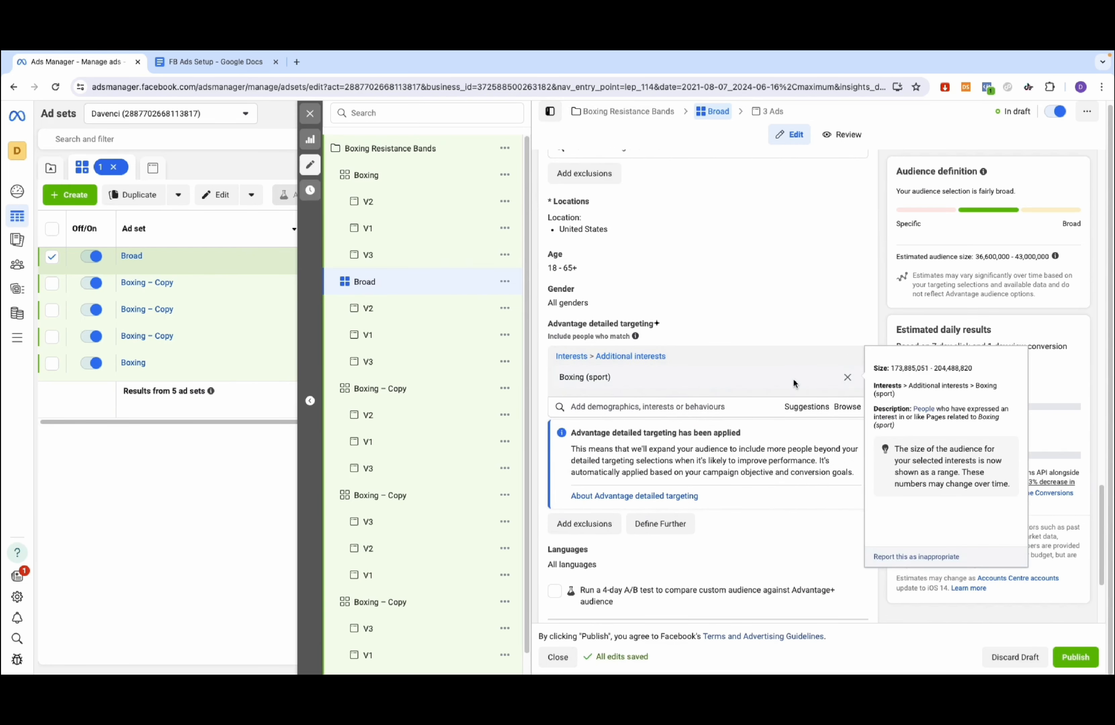
click(848, 378)
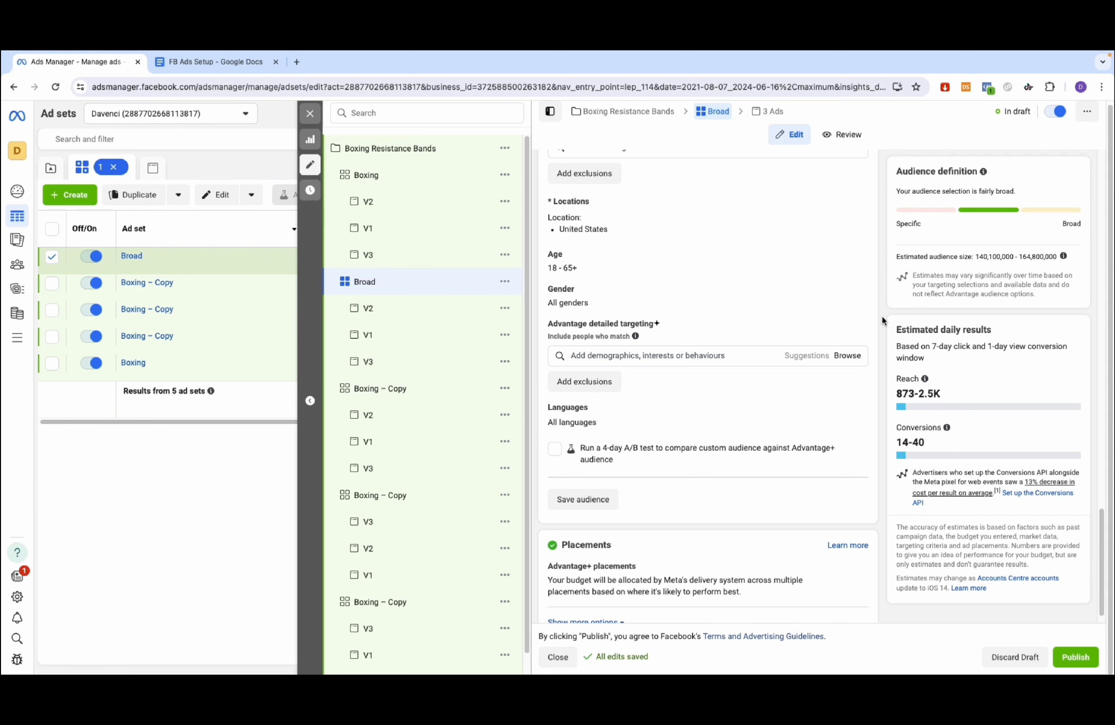
scroll(881, 317, up, 2)
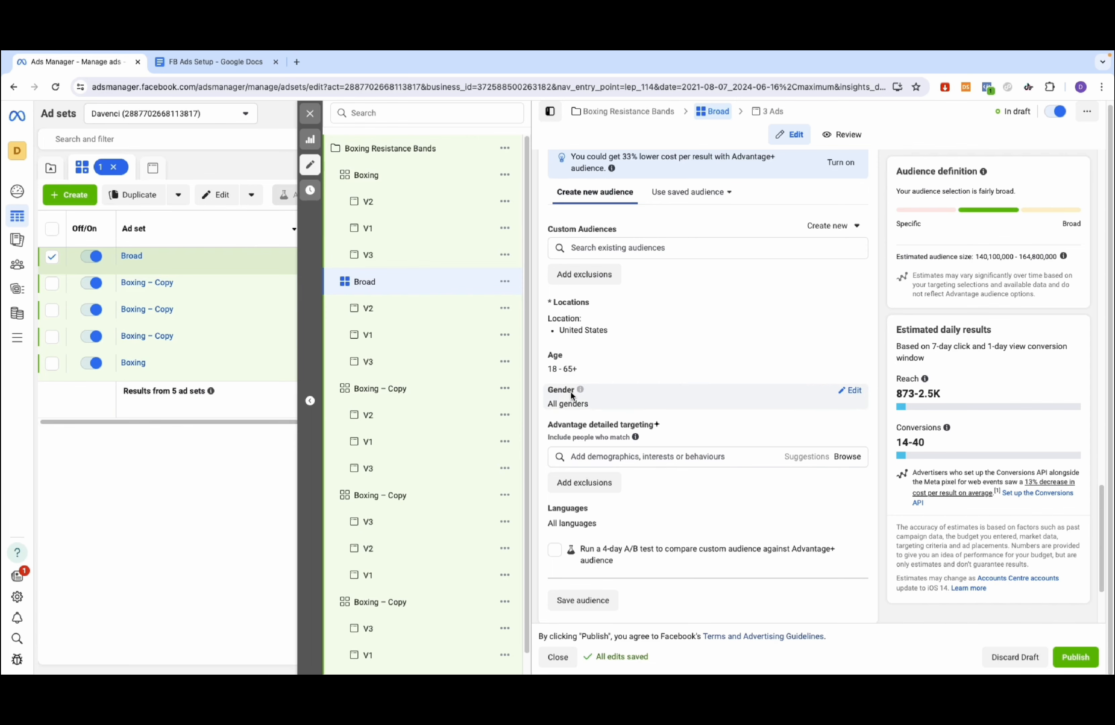
Step: Check the interests list in the FB Ads Setup document and remove the Boxing (sport) interest from the next Boxing – Copy ad set
click(424, 389)
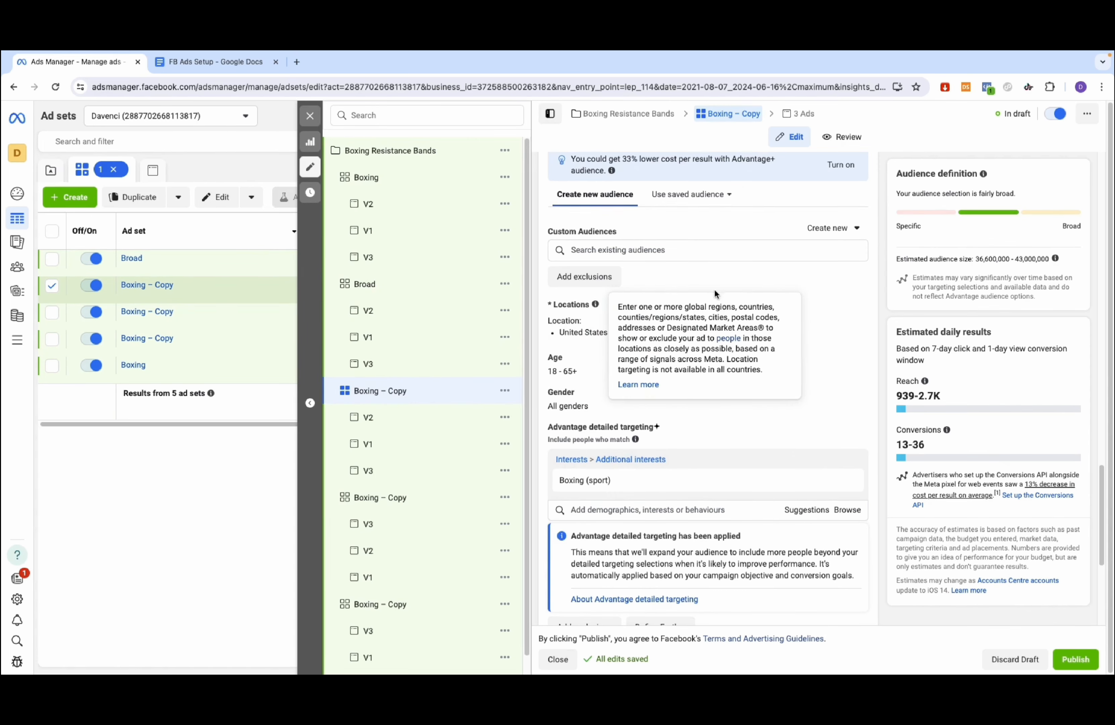
scroll(669, 237, up, 10)
click(221, 62)
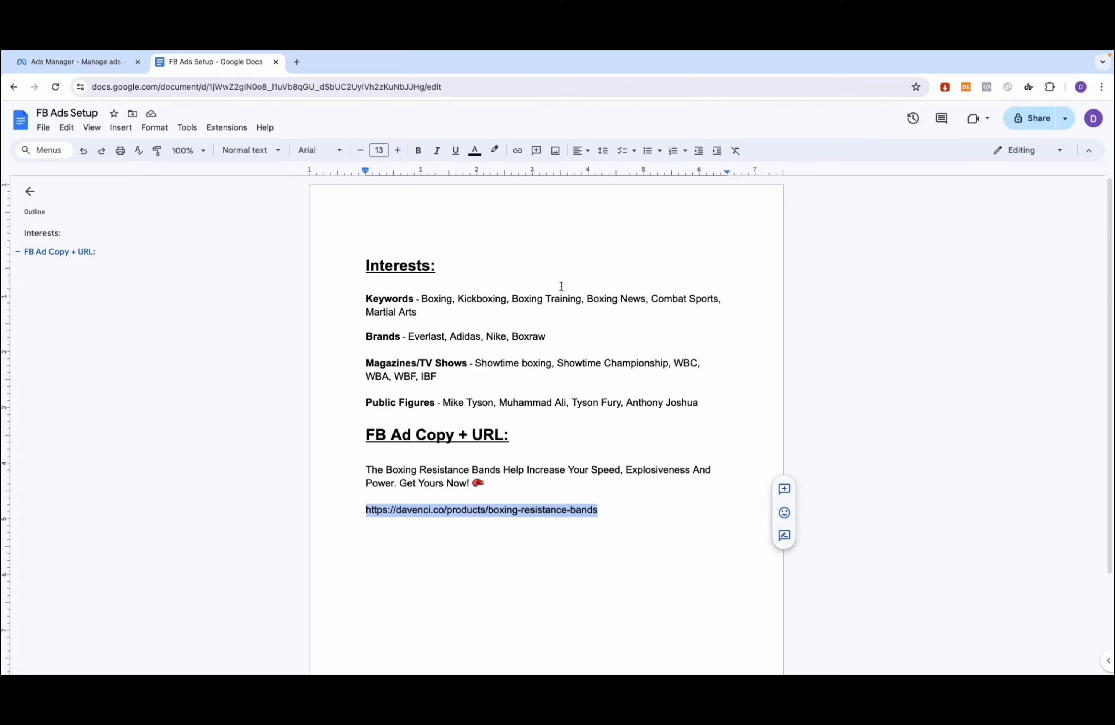
click(71, 62)
scroll(612, 438, down, 8)
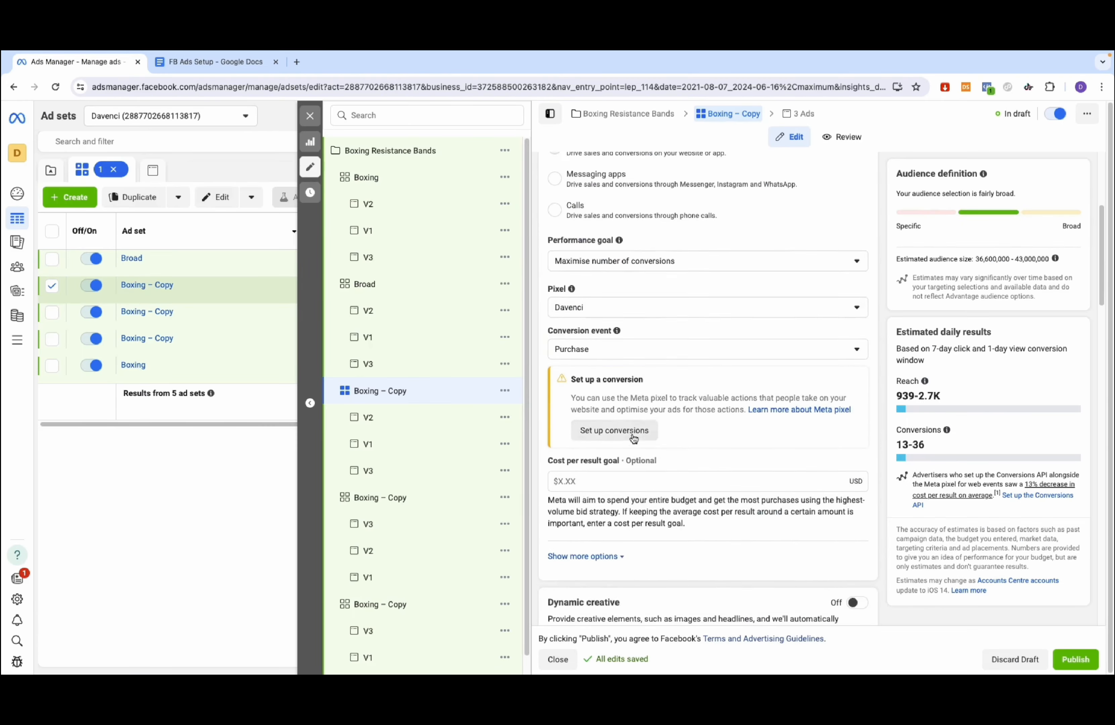
scroll(634, 439, down, 10)
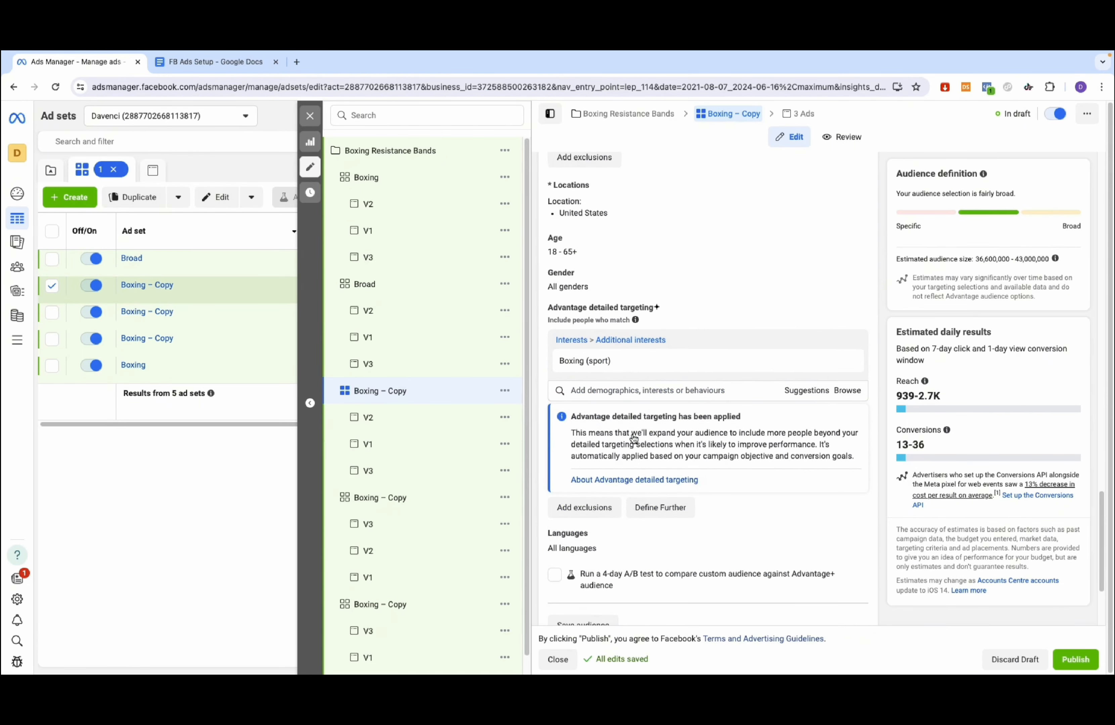
click(846, 361)
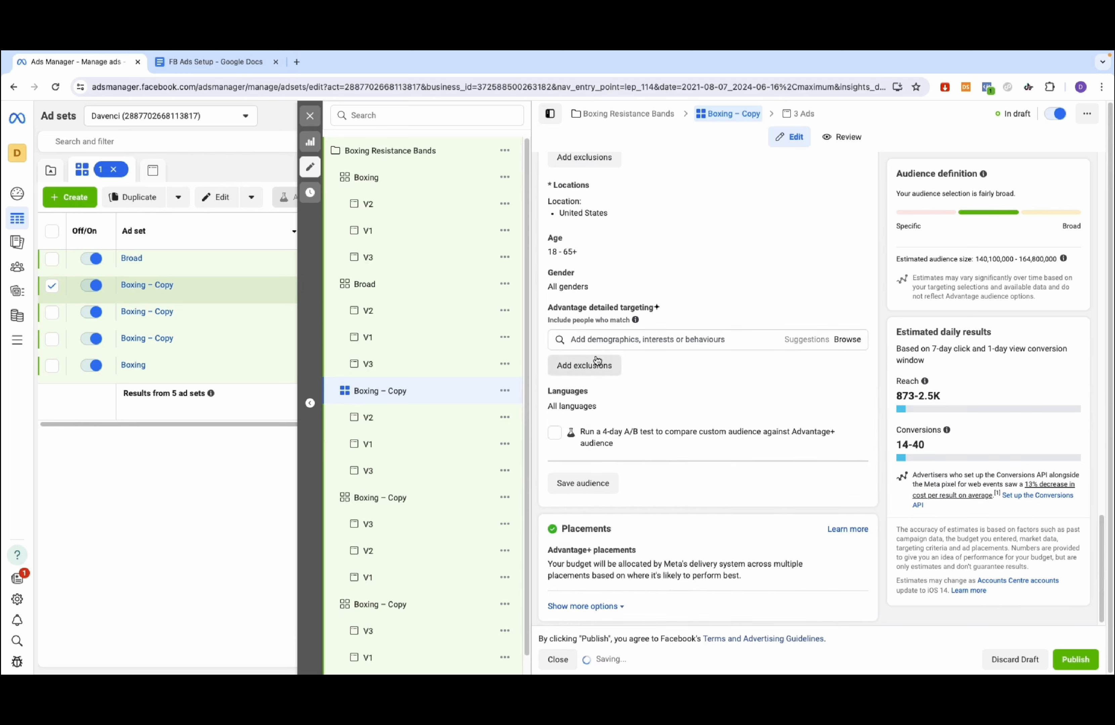
Step: Search detailed targeting for "Boxing" and add the Boxing ring interest to the ad set
click(596, 340)
right_click(603, 341)
click(638, 423)
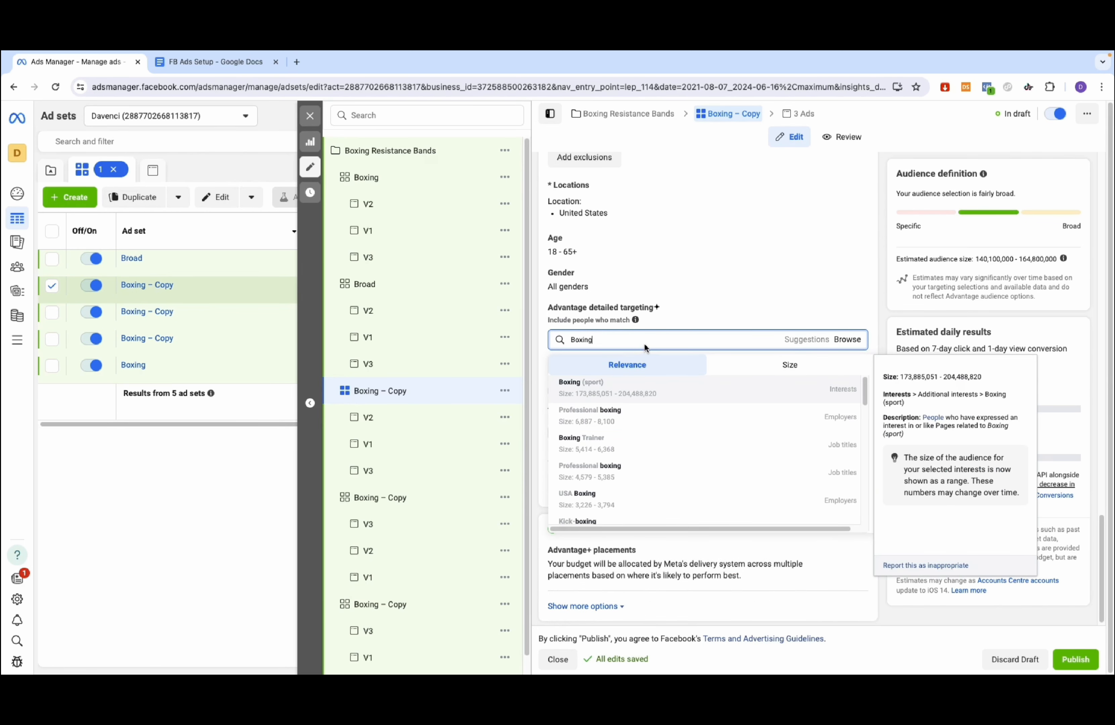
scroll(683, 424, down, 2)
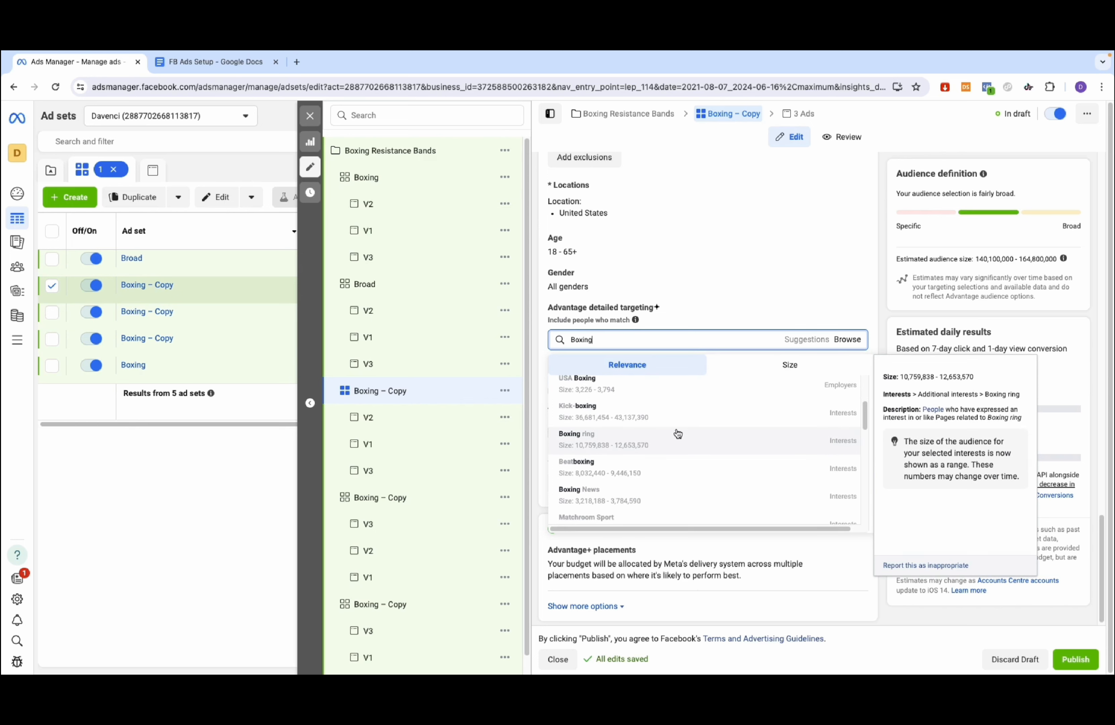
click(677, 434)
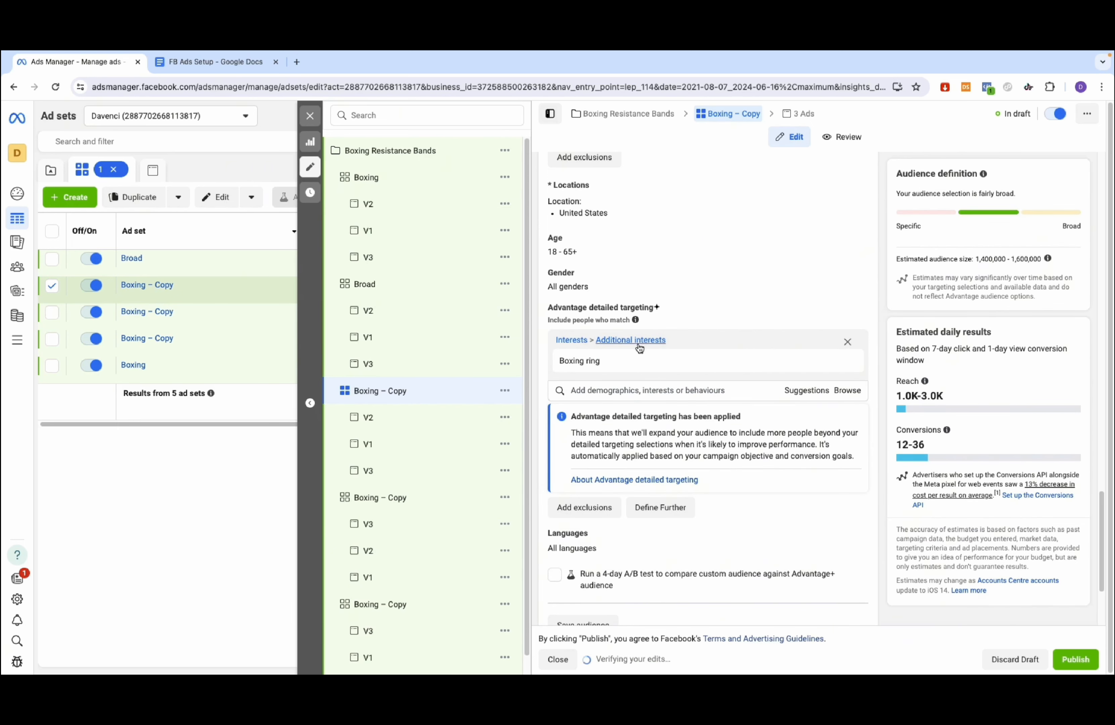
click(787, 401)
key(ctrl+v)
drag(630, 368, 567, 368)
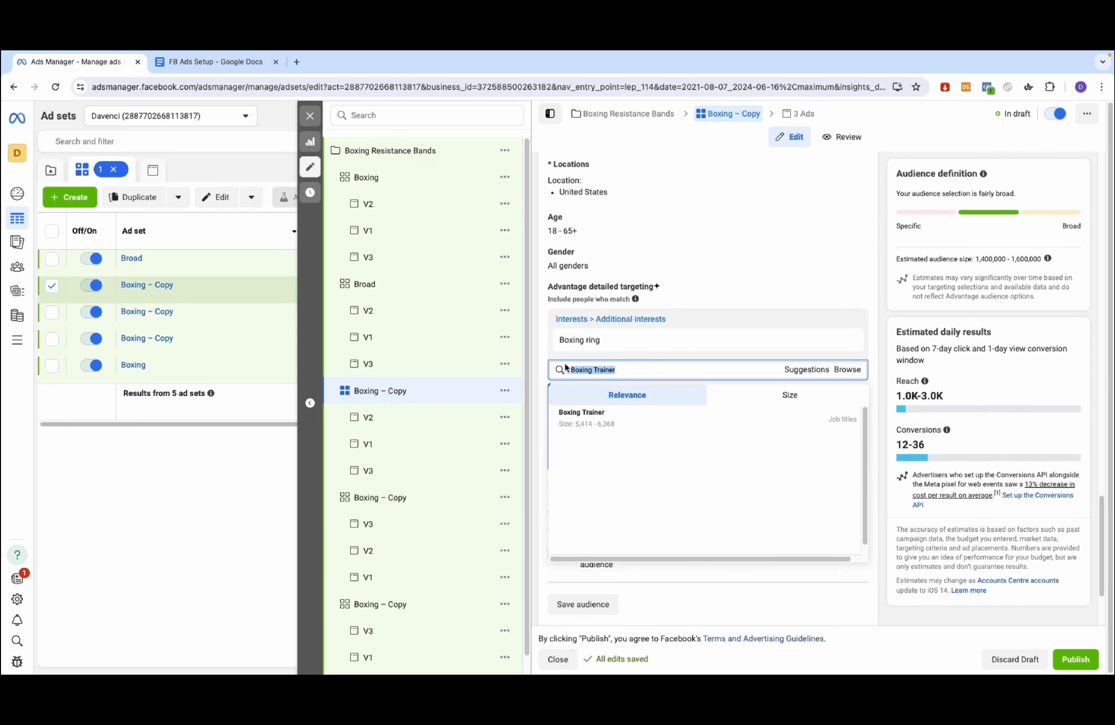
key(BackSpace)
click(879, 345)
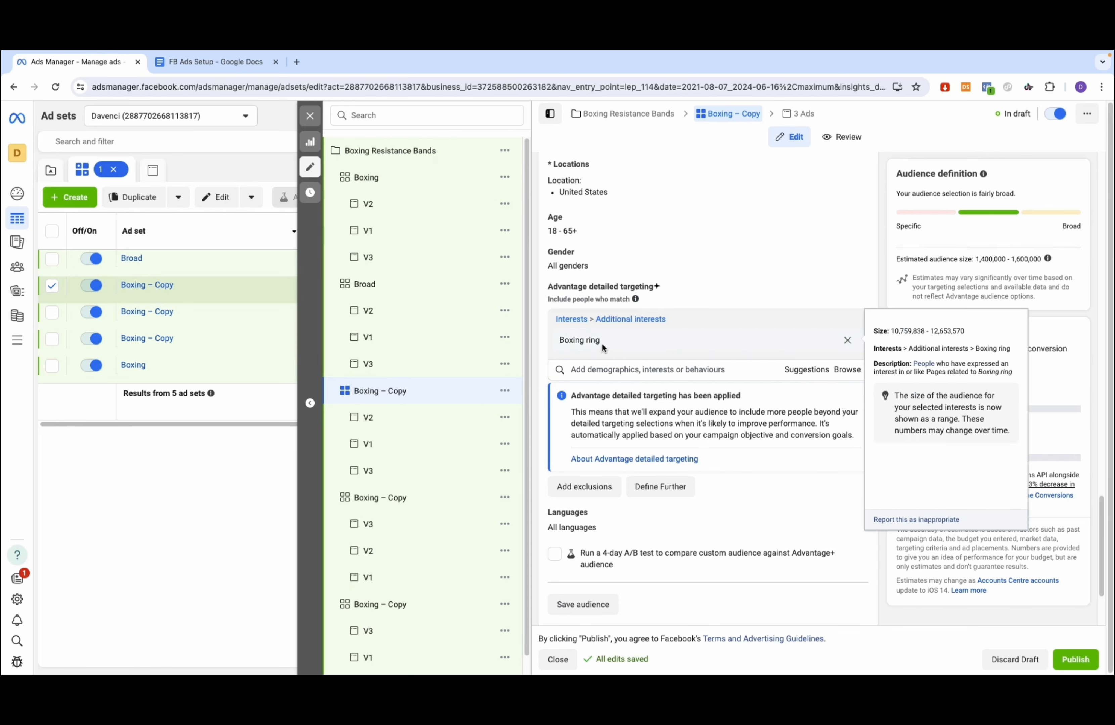
Step: Copy the Boxing ring interest name and use it to rename the ad set as "Boxing ring"
drag(602, 343, 561, 343)
right_click(561, 344)
click(650, 363)
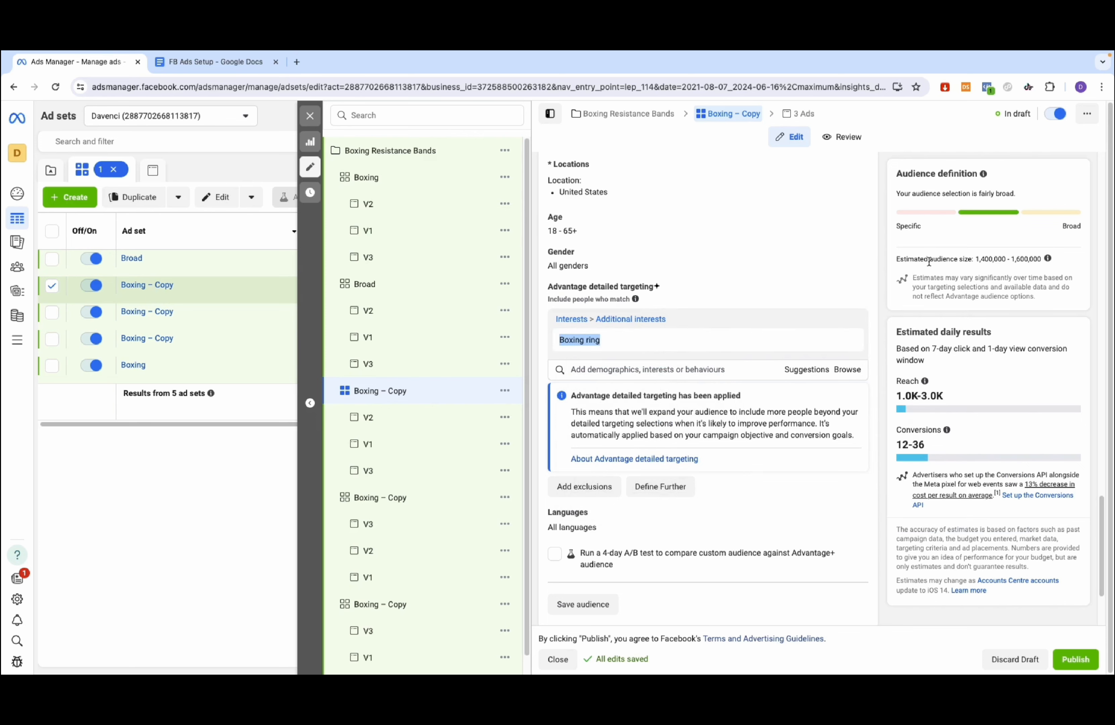
scroll(775, 279, up, 15)
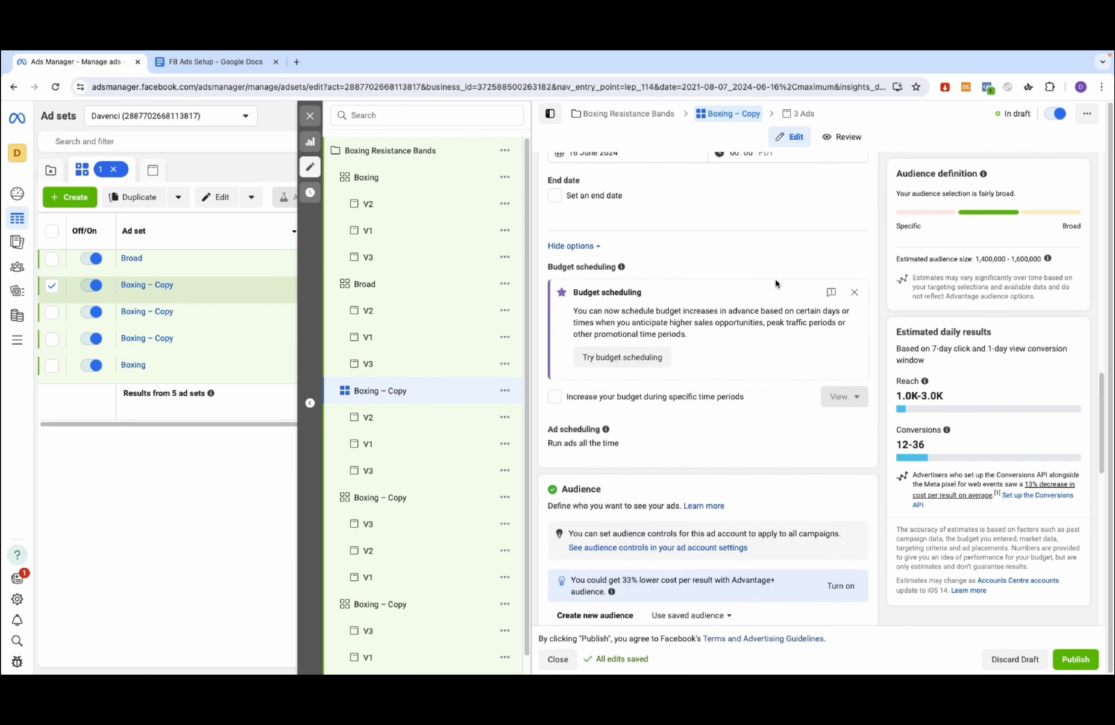
drag(639, 201, 558, 197)
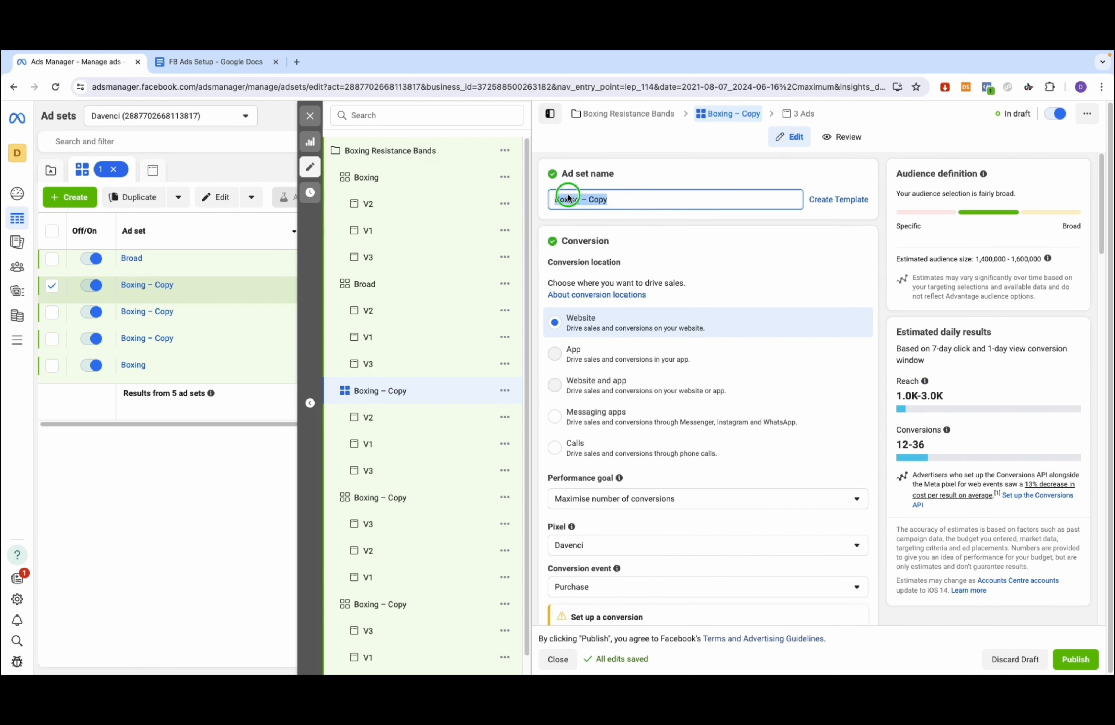
right_click(568, 197)
click(604, 297)
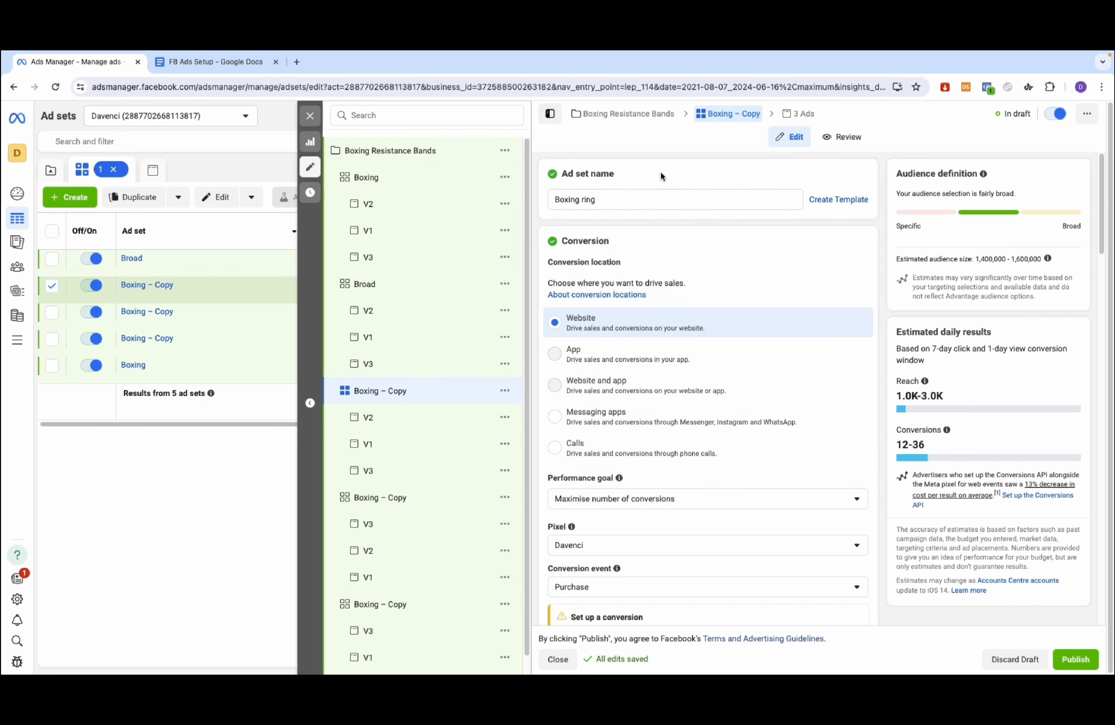
Step: Review the suggested interests in the Boxing ring ad set's detailed targeting without adding any
scroll(717, 303, down, 8)
scroll(717, 304, down, 12)
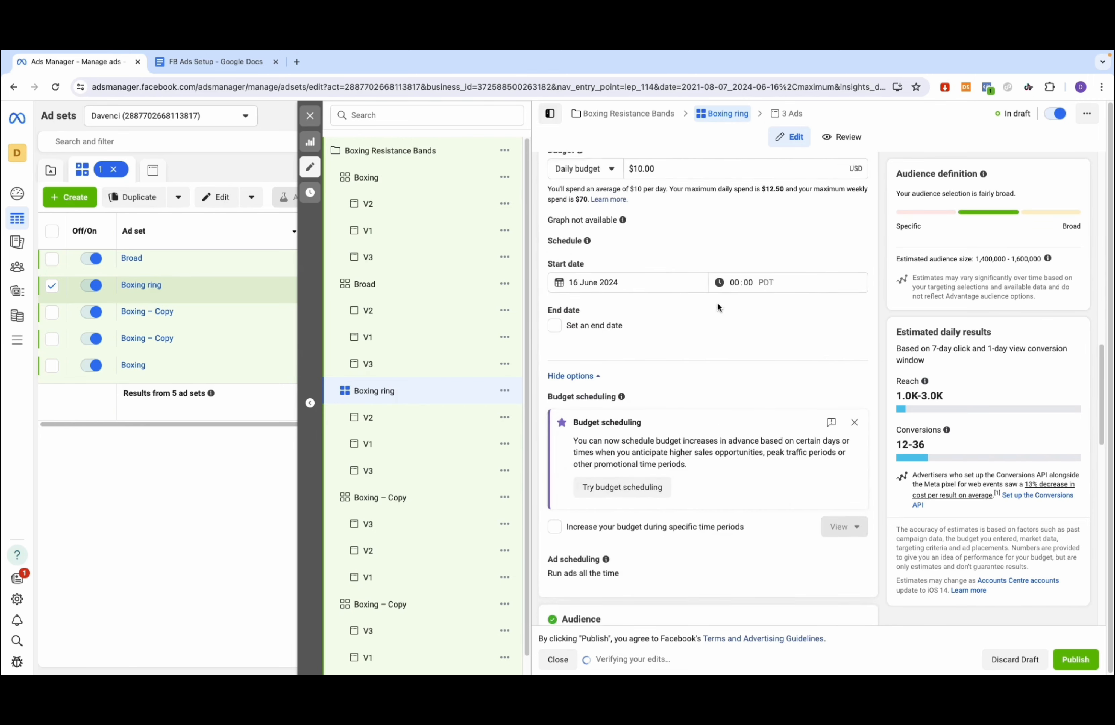
scroll(728, 332, down, 5)
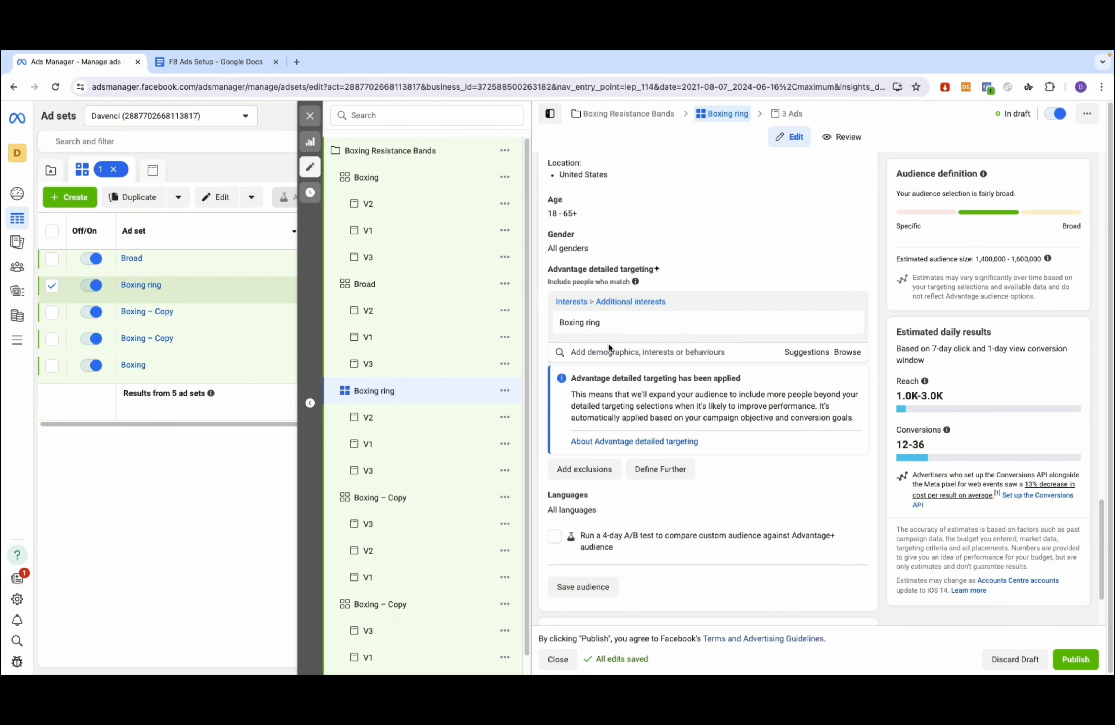
click(808, 354)
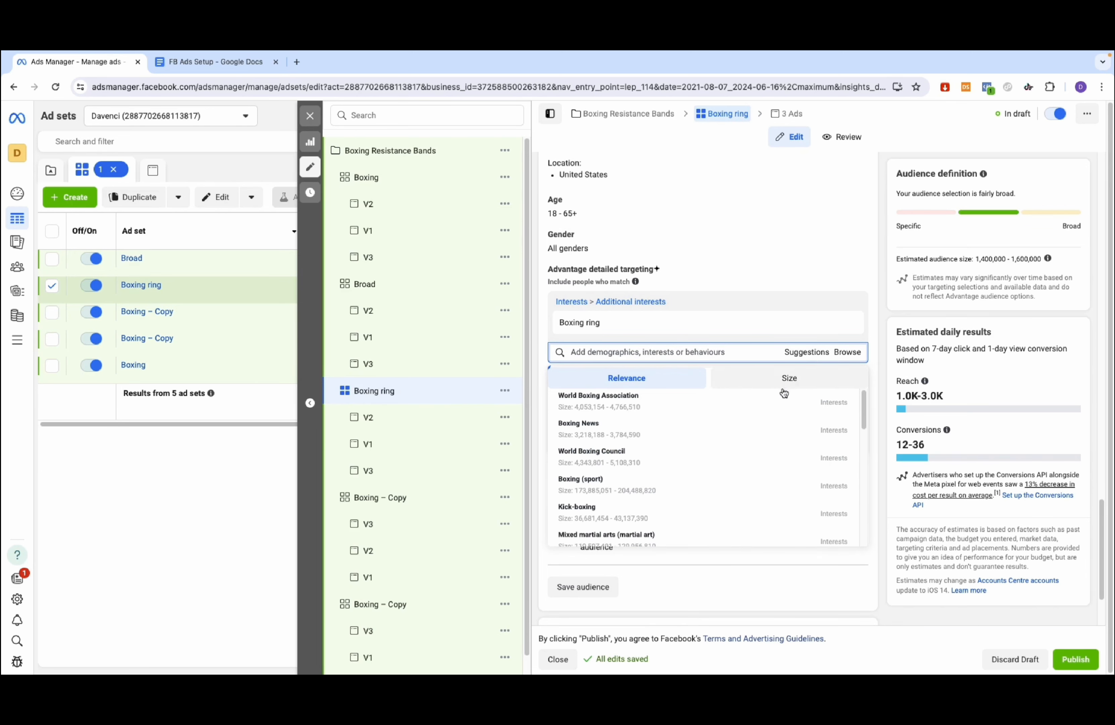
mouse_move(705, 433)
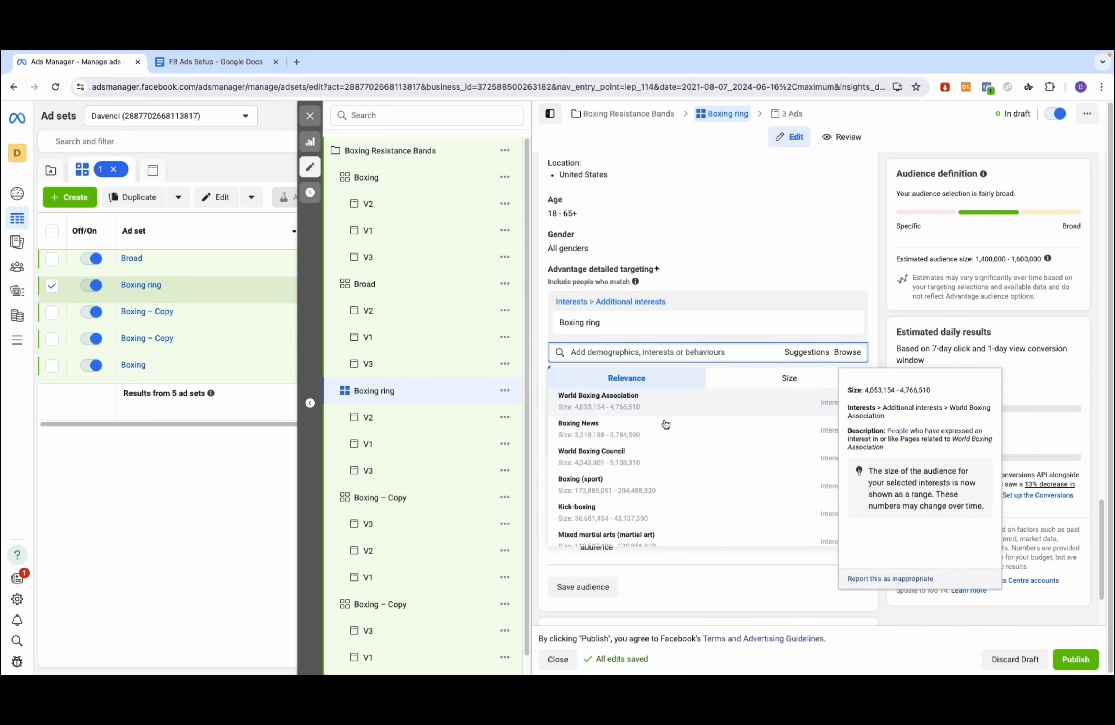
click(885, 277)
mouse_move(585, 312)
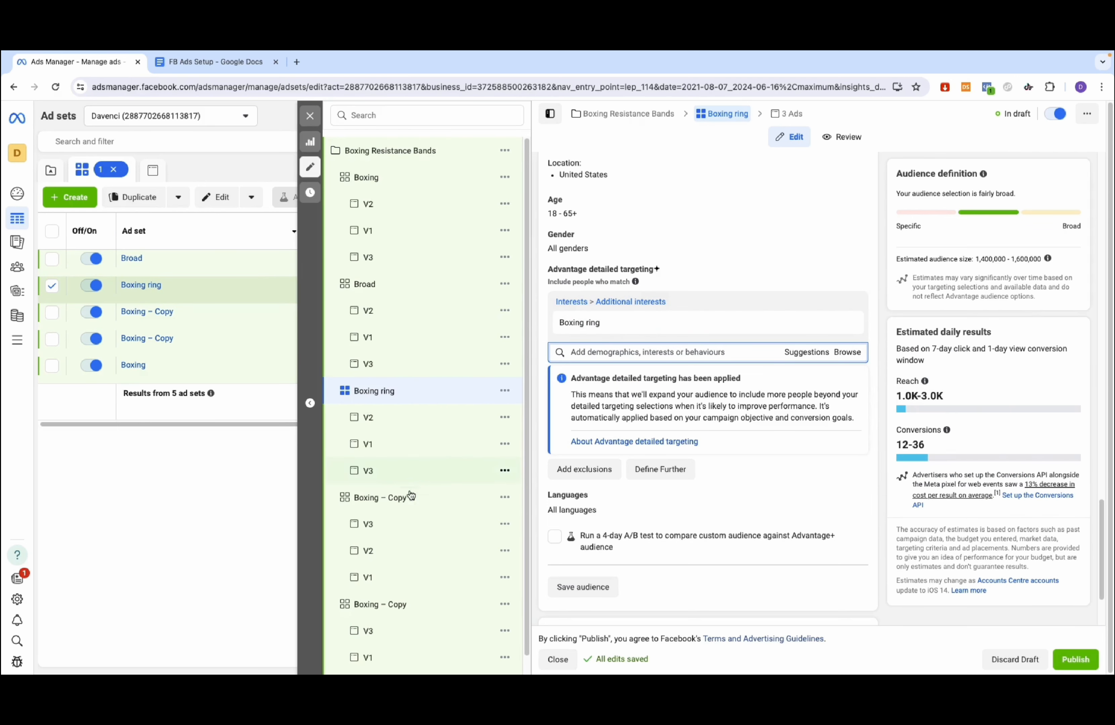
Step: In the next Boxing – Copy ad set, replace the Boxing (sport) interest with the Boxing News interest
click(399, 498)
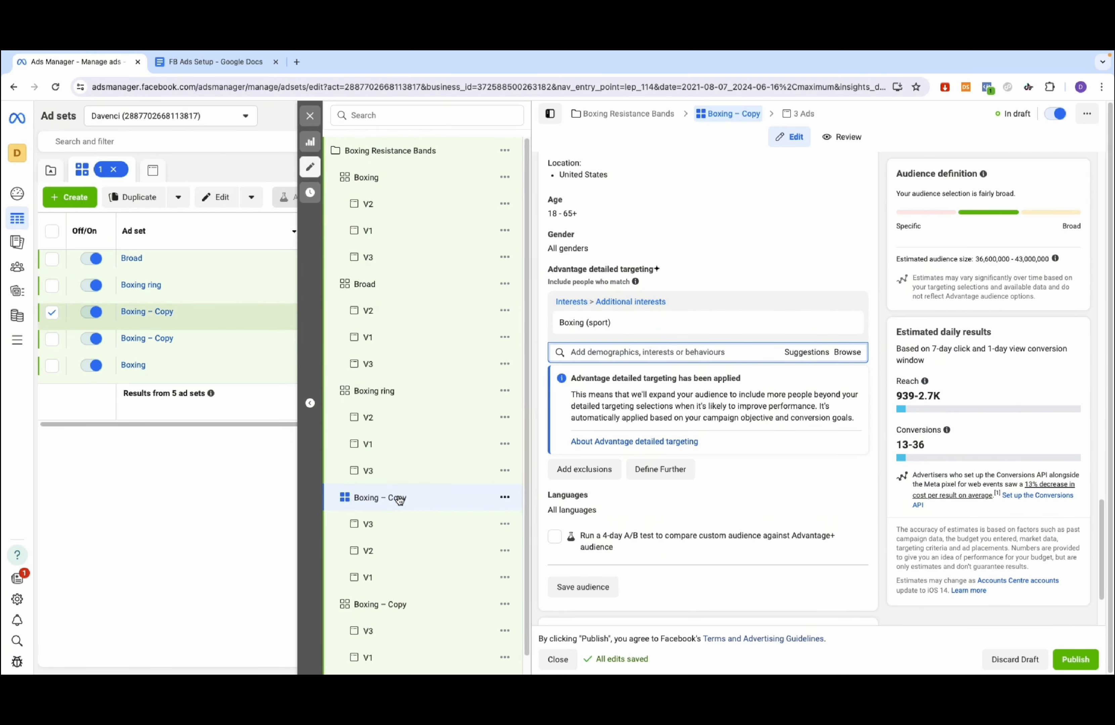
mouse_move(839, 333)
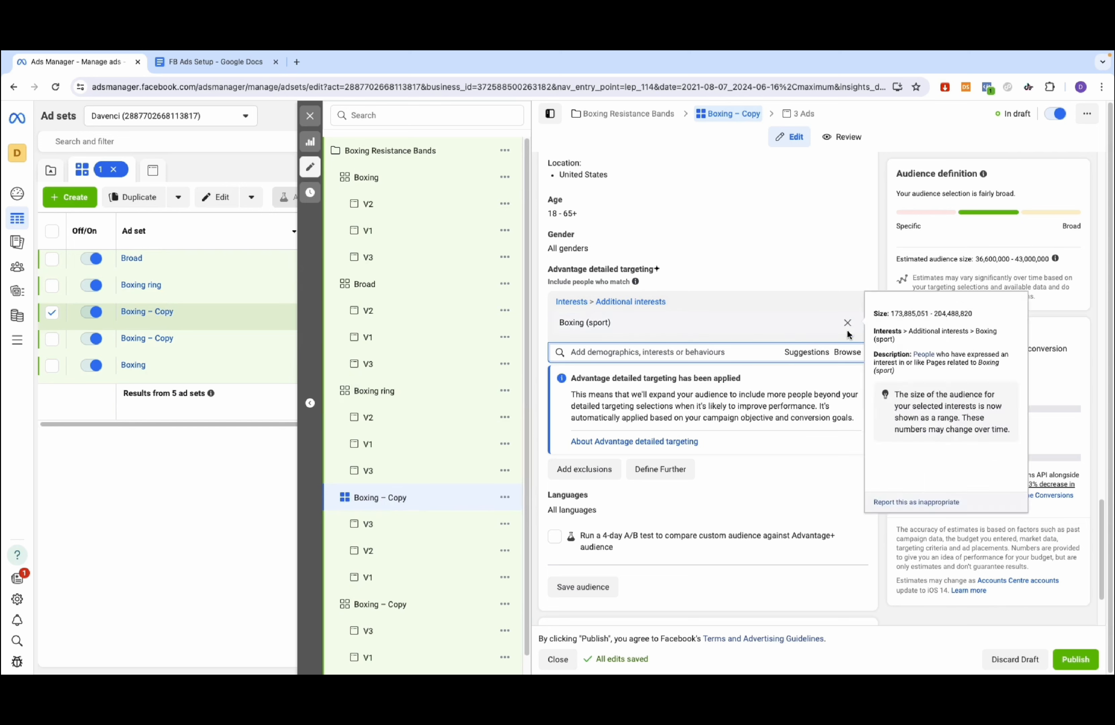
click(848, 323)
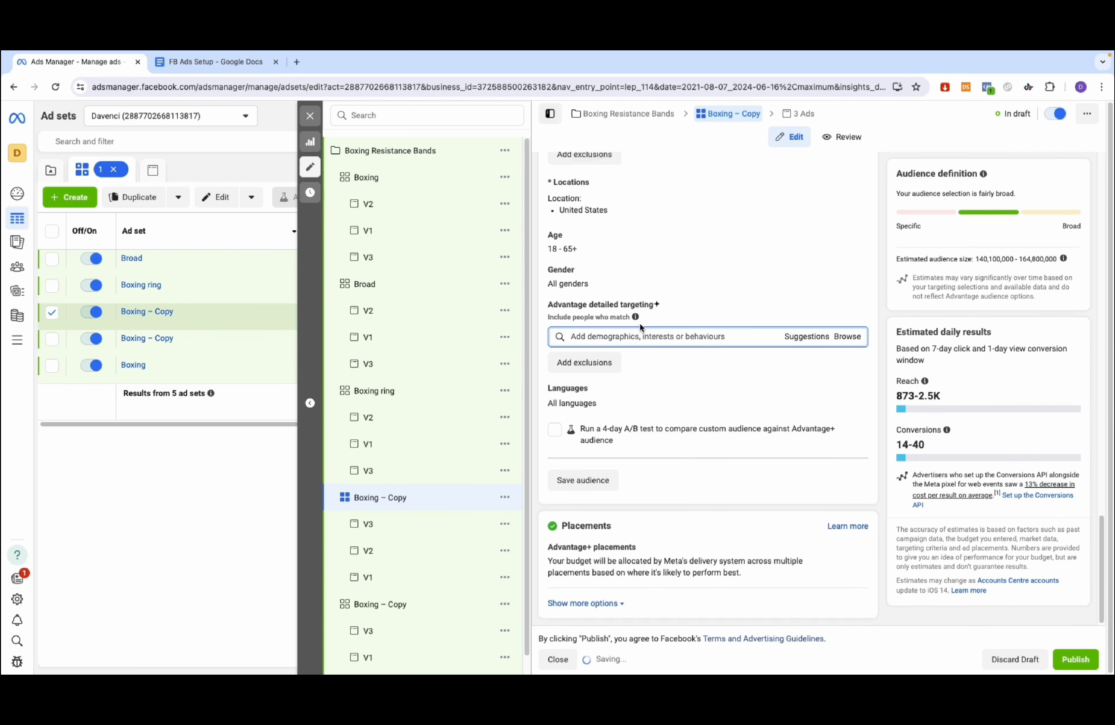
click(628, 337)
text(boxing news)
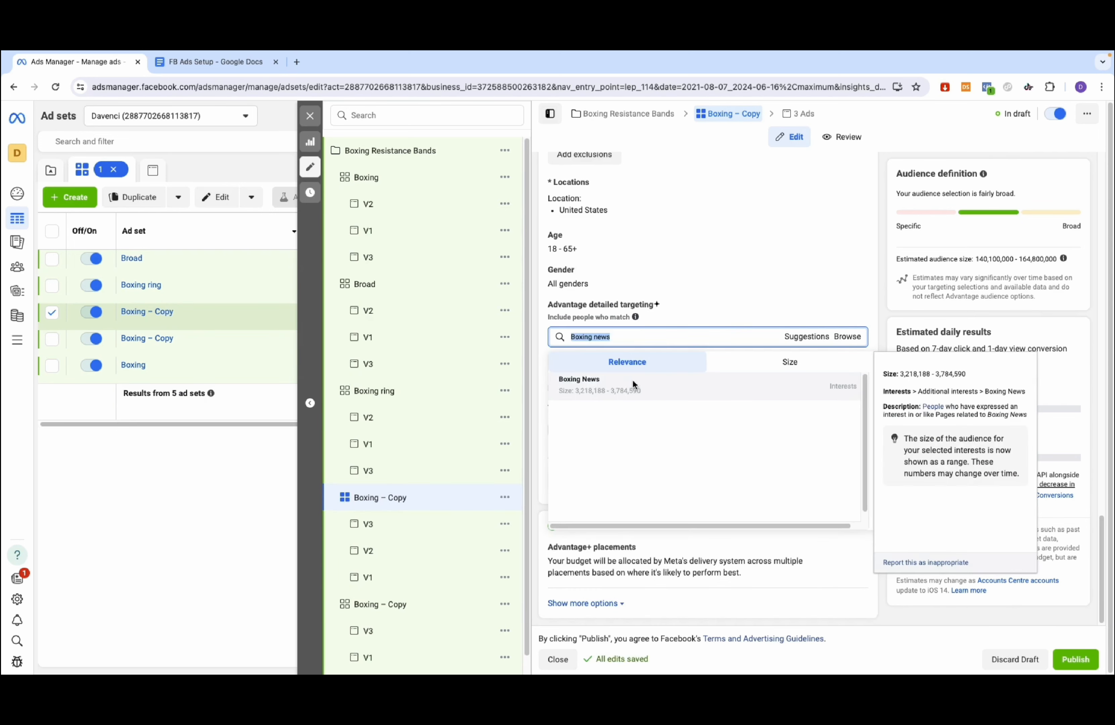
click(632, 380)
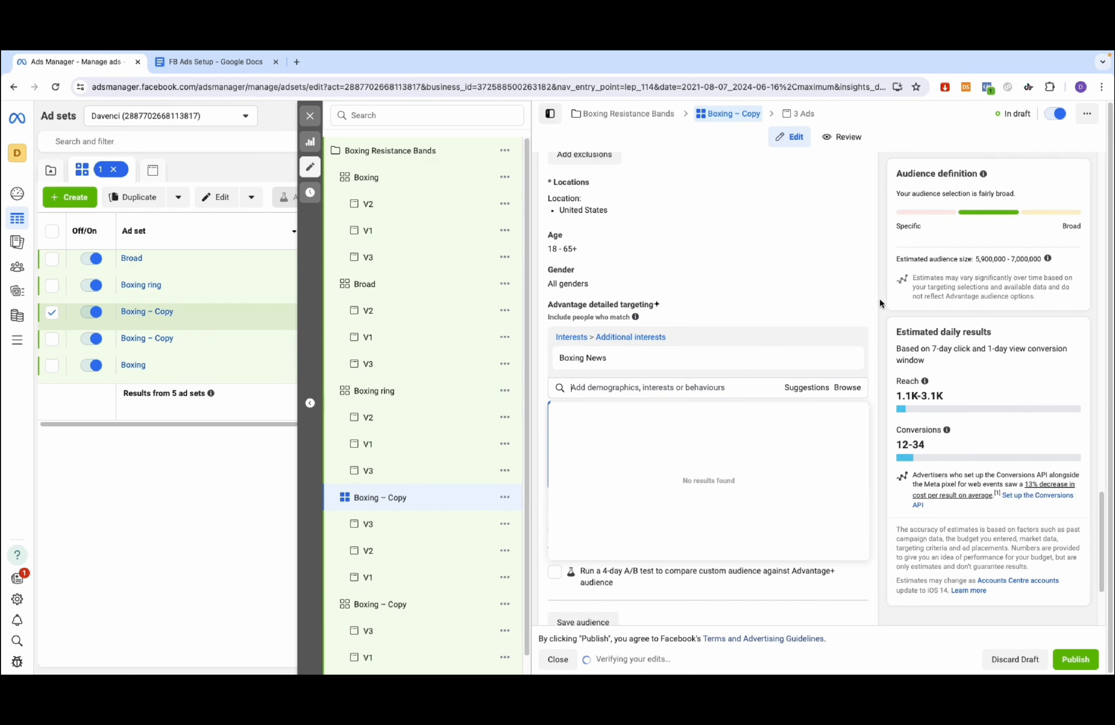
click(879, 299)
Step: Rename the ad set targeting the Boxing News interest as "Boxing news"
scroll(735, 268, up, 10)
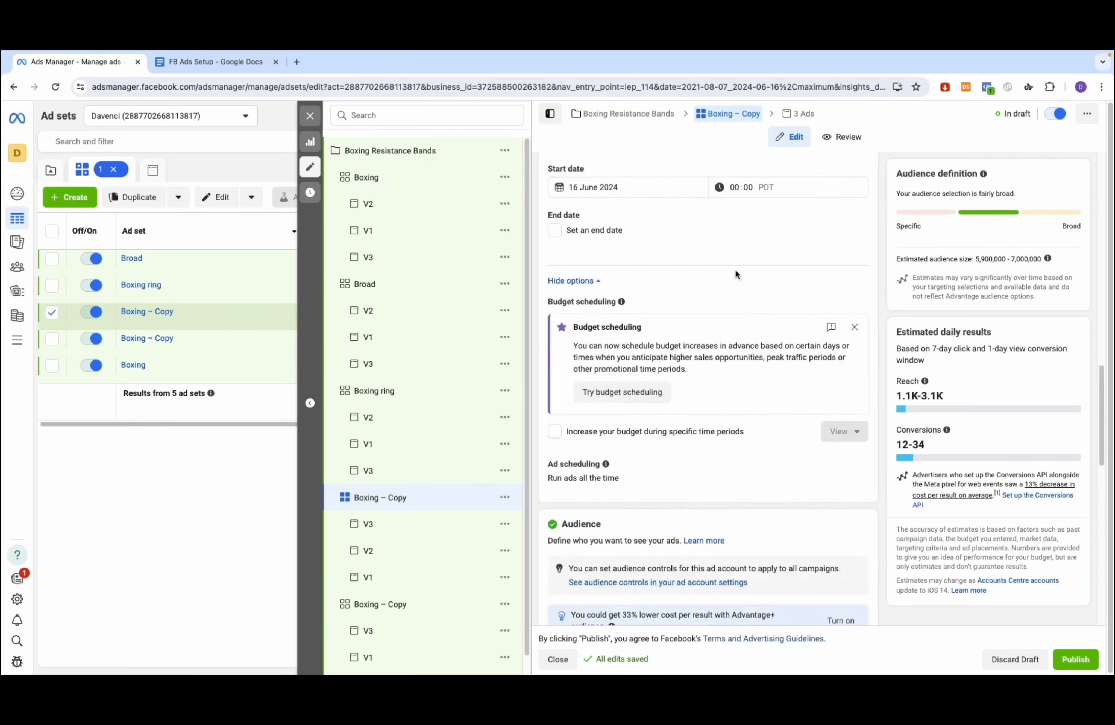
scroll(735, 274, up, 5)
click(642, 197)
drag(642, 198, 535, 188)
text(Boxing news)
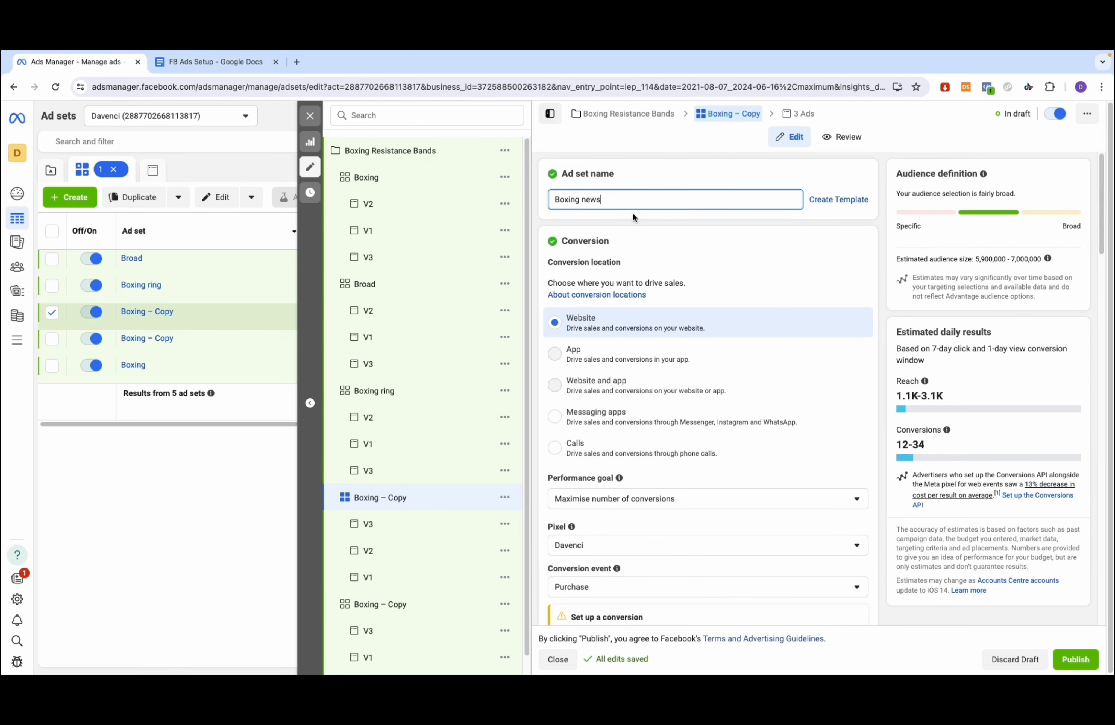
click(632, 212)
scroll(702, 248, down, 10)
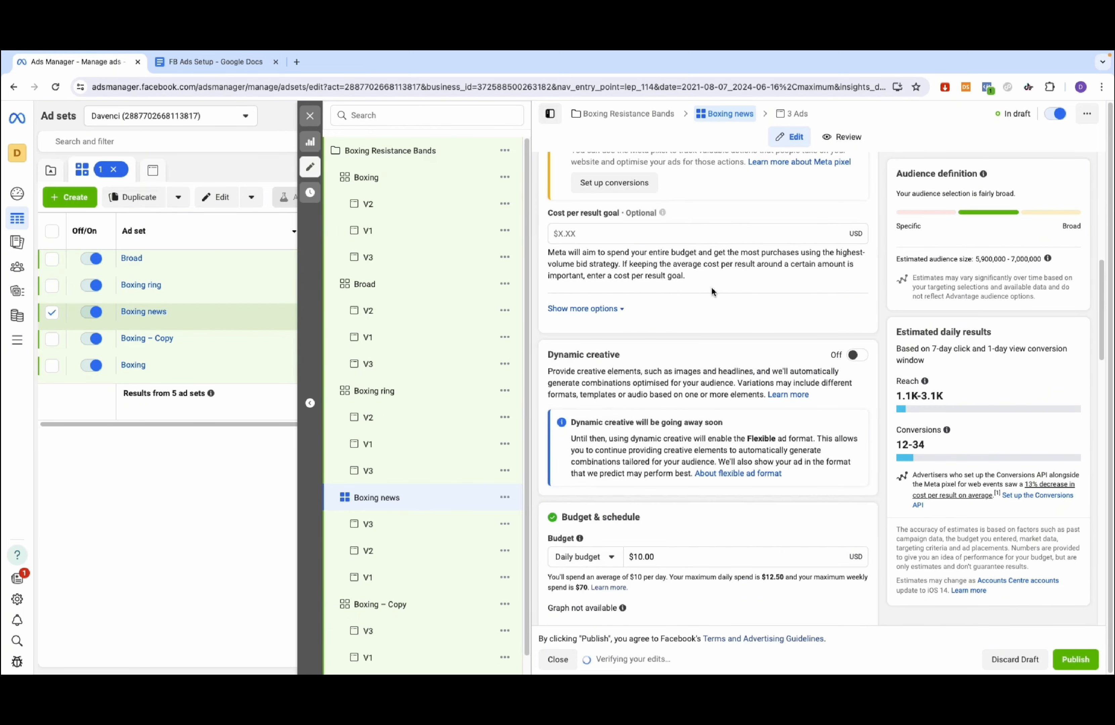
Step: Check the interests list in the FB Ads Setup document and rename the remaining Boxing – Copy ad set as "Mike Tyson"
scroll(687, 245, up, 10)
click(224, 66)
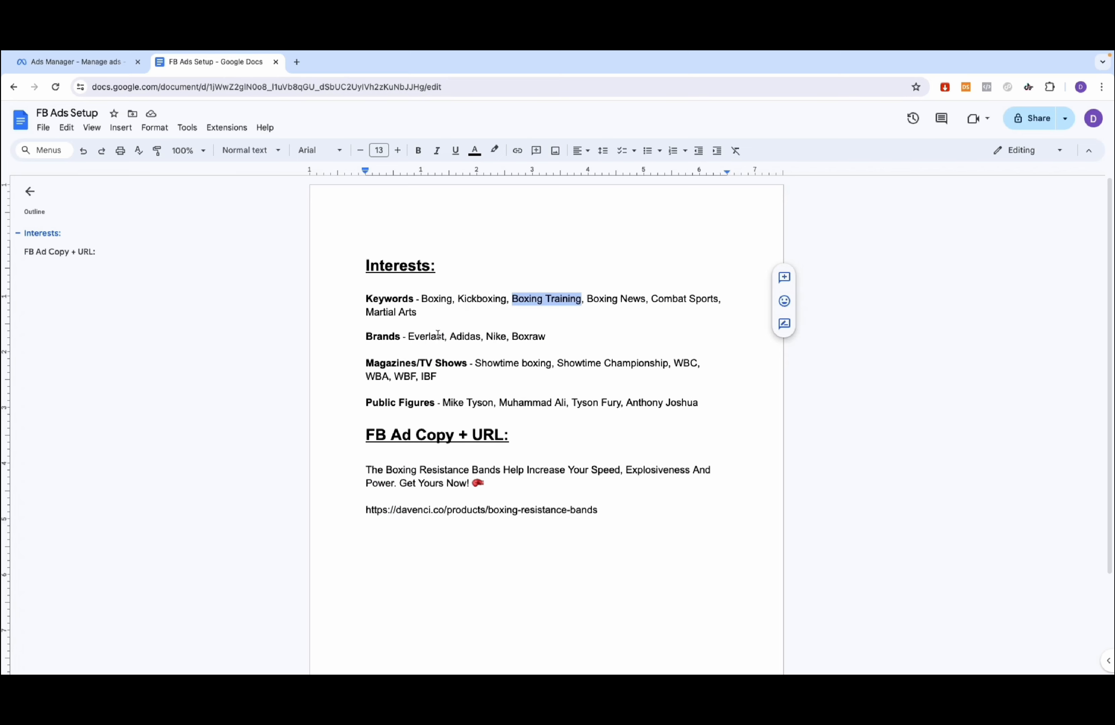
click(97, 61)
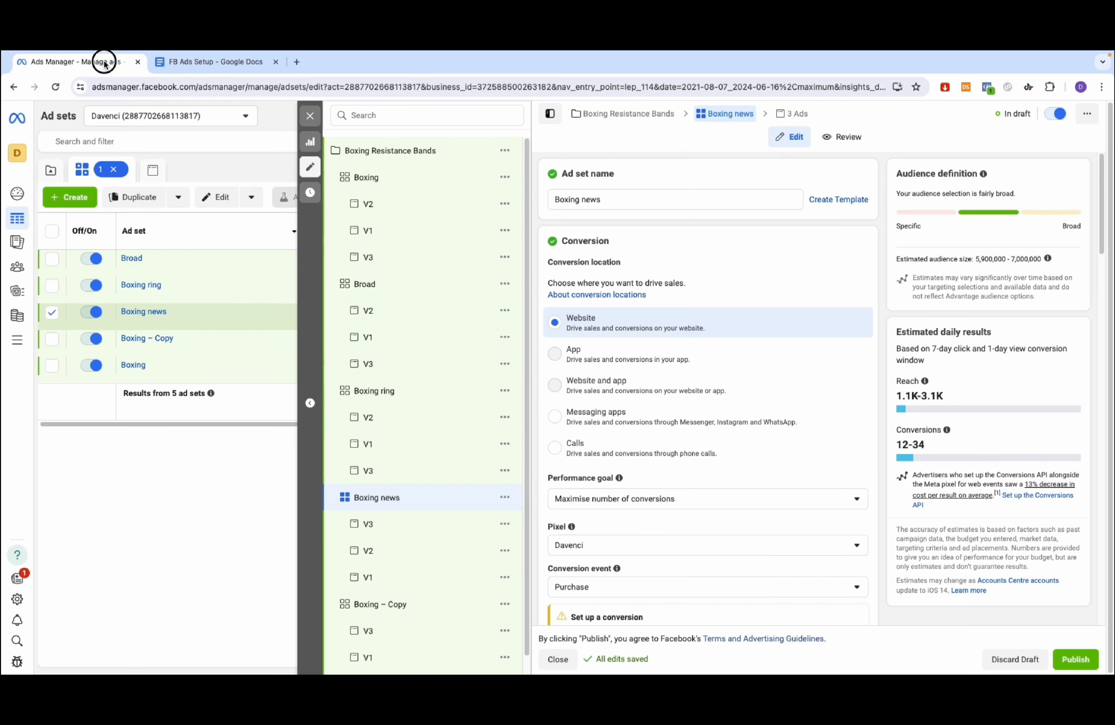
scroll(441, 518, down, 1)
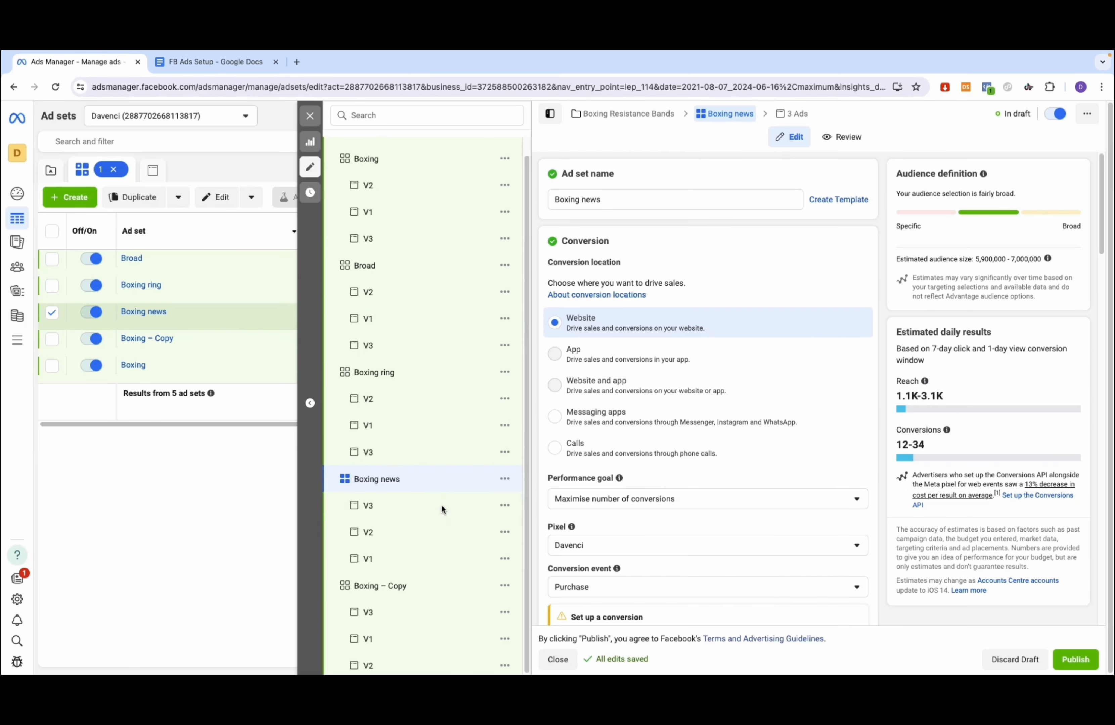
click(430, 575)
click(567, 200)
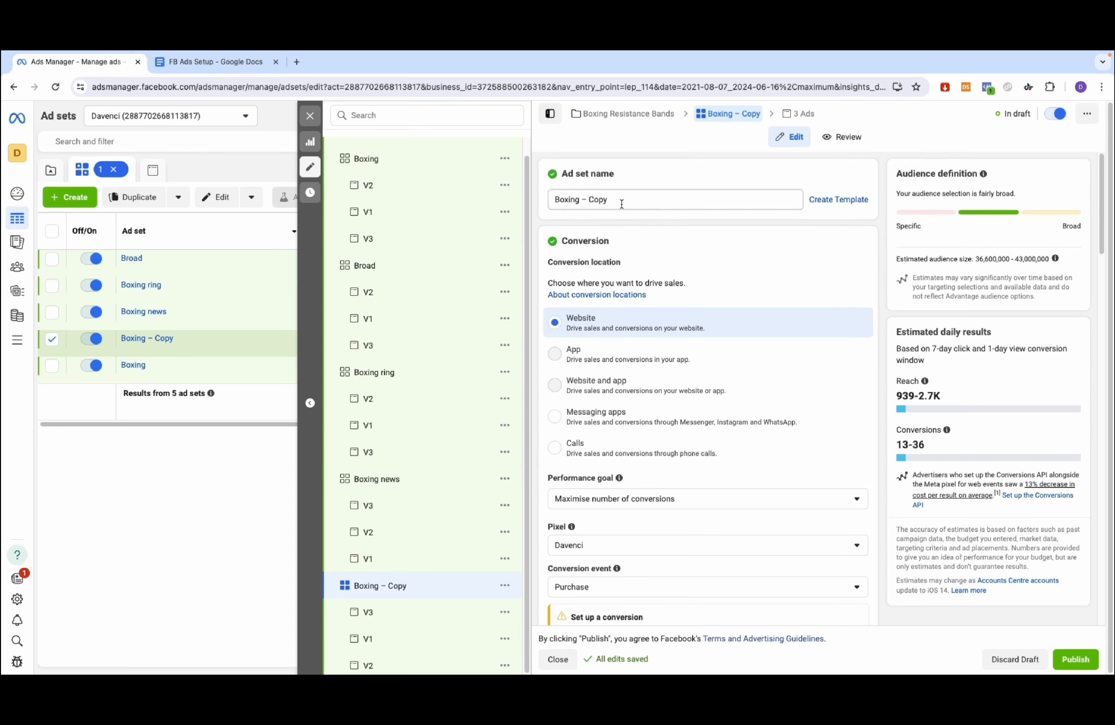
drag(622, 204, 555, 196)
text(Mike Tyson)
key(super+a)
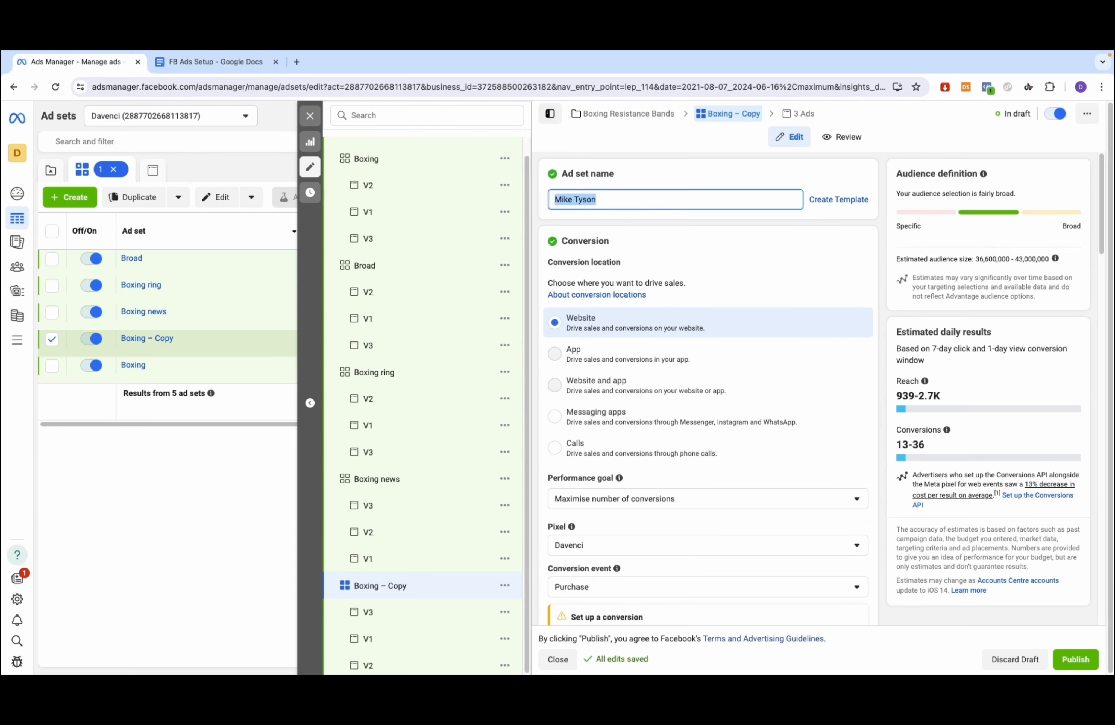
Step: Replace the Boxing (sport) interest with the Mike Tyson interest in the Mike Tyson ad set's detailed targeting
scroll(724, 296, down, 1)
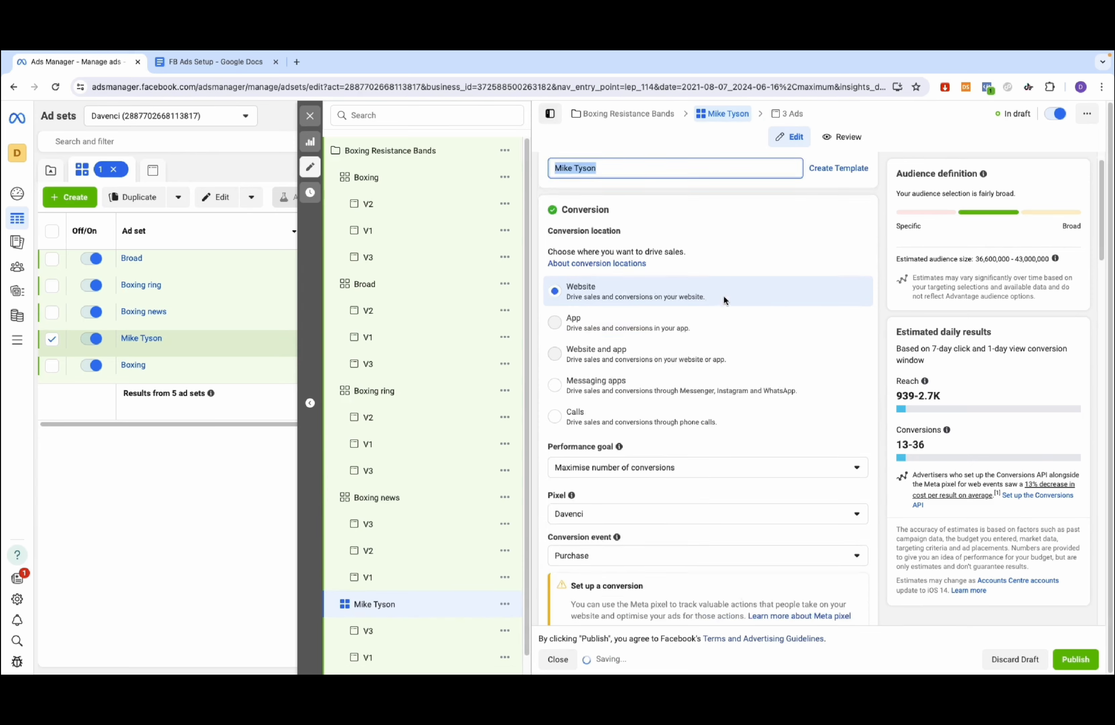
scroll(723, 295, down, 15)
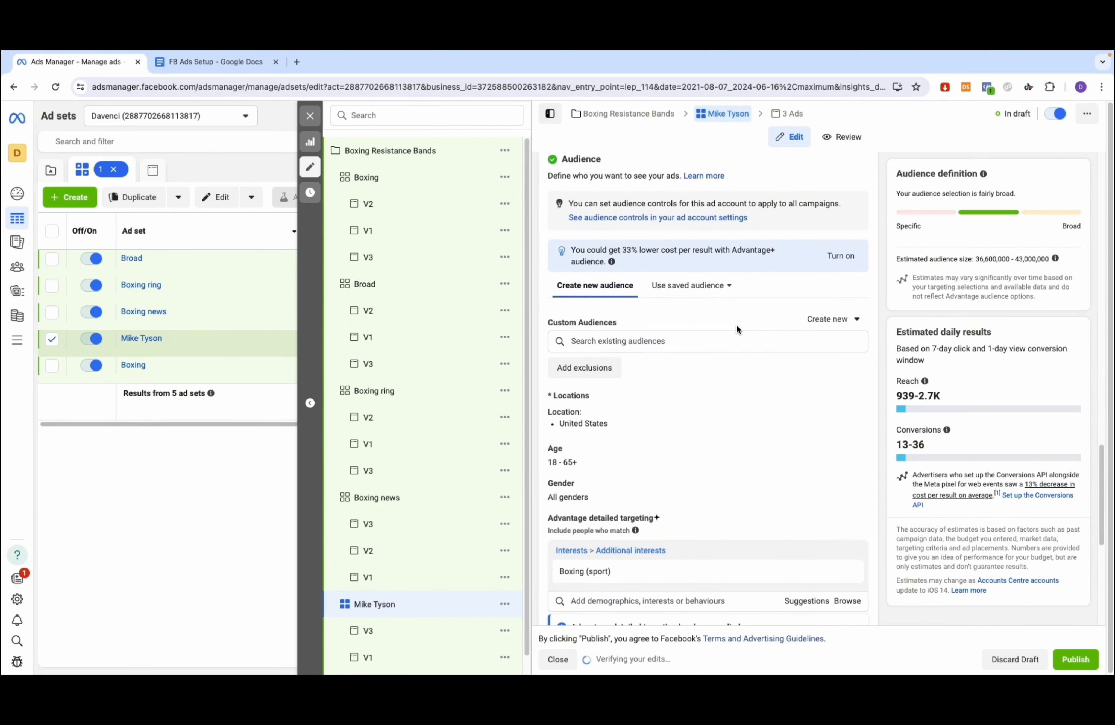
scroll(735, 324, down, 5)
click(850, 336)
click(663, 337)
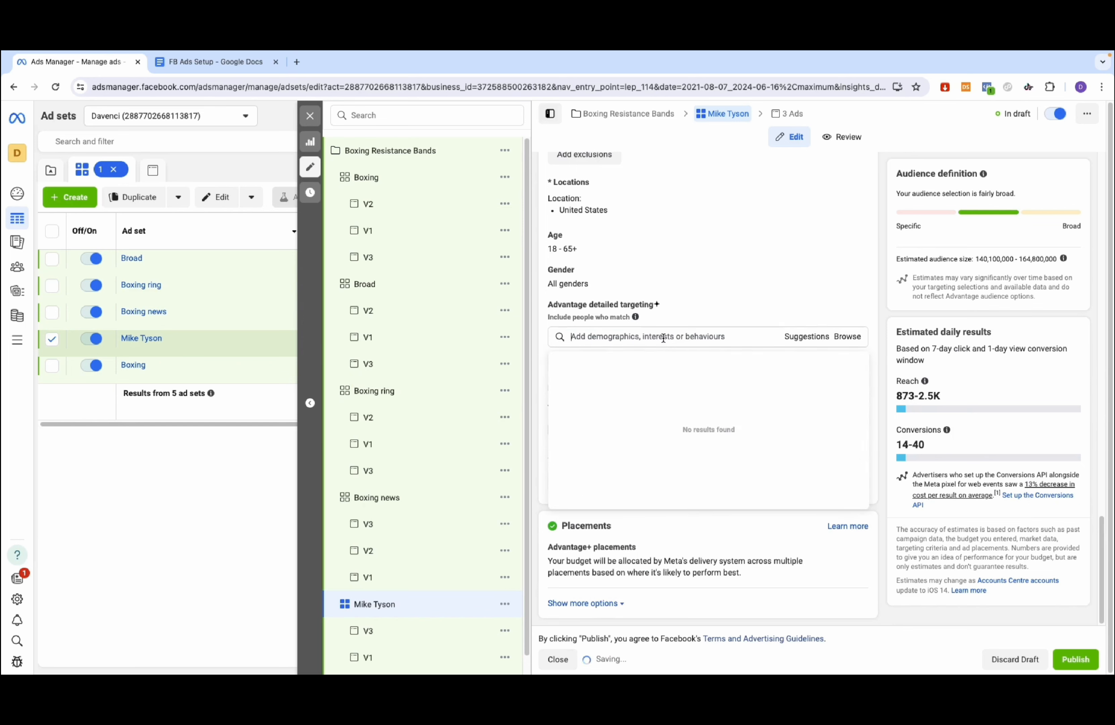
key(super+v)
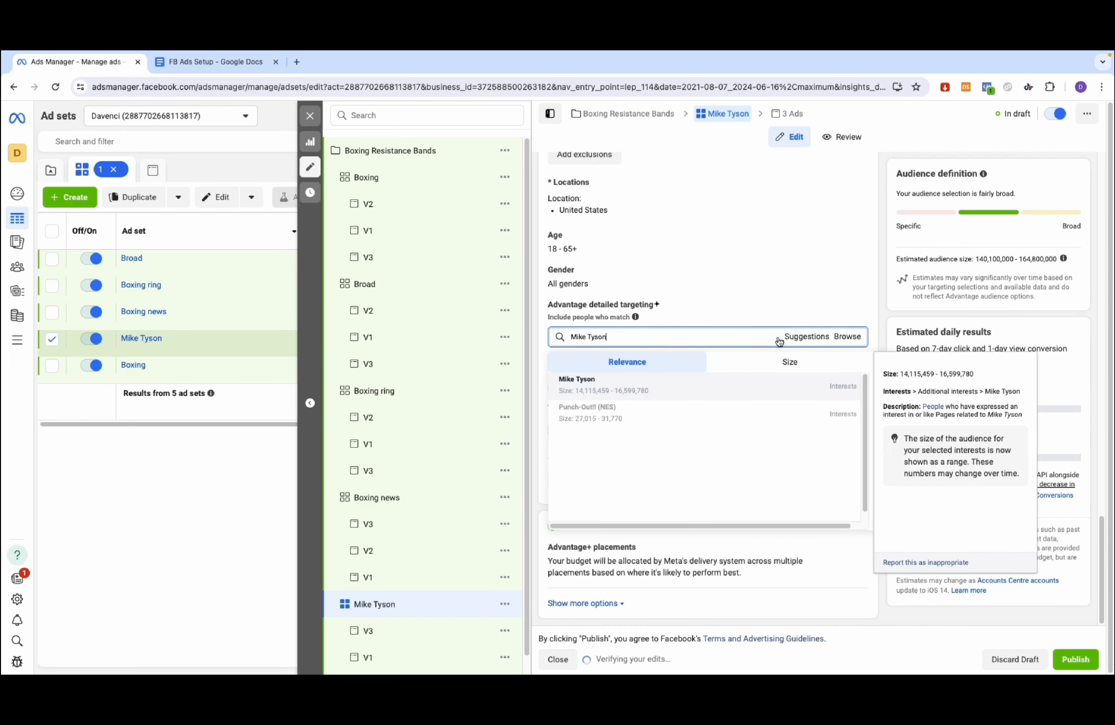
key(Return)
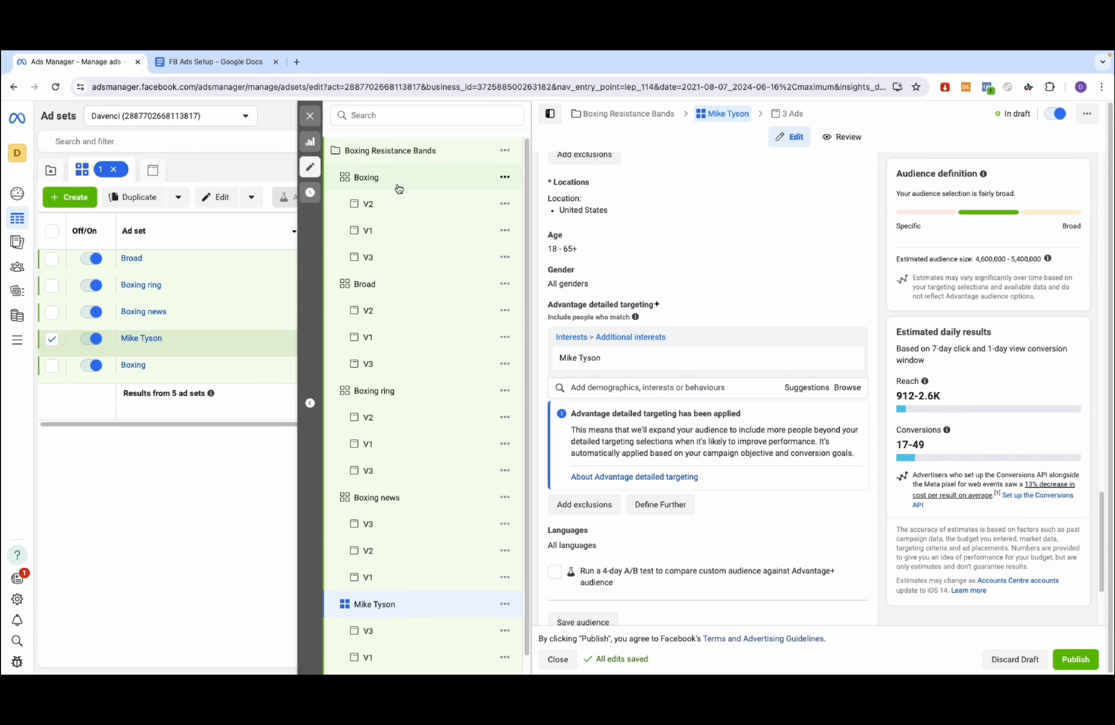
Step: Close the ad set editor, deselect the Mike Tyson ad set and view the list of ads
click(310, 116)
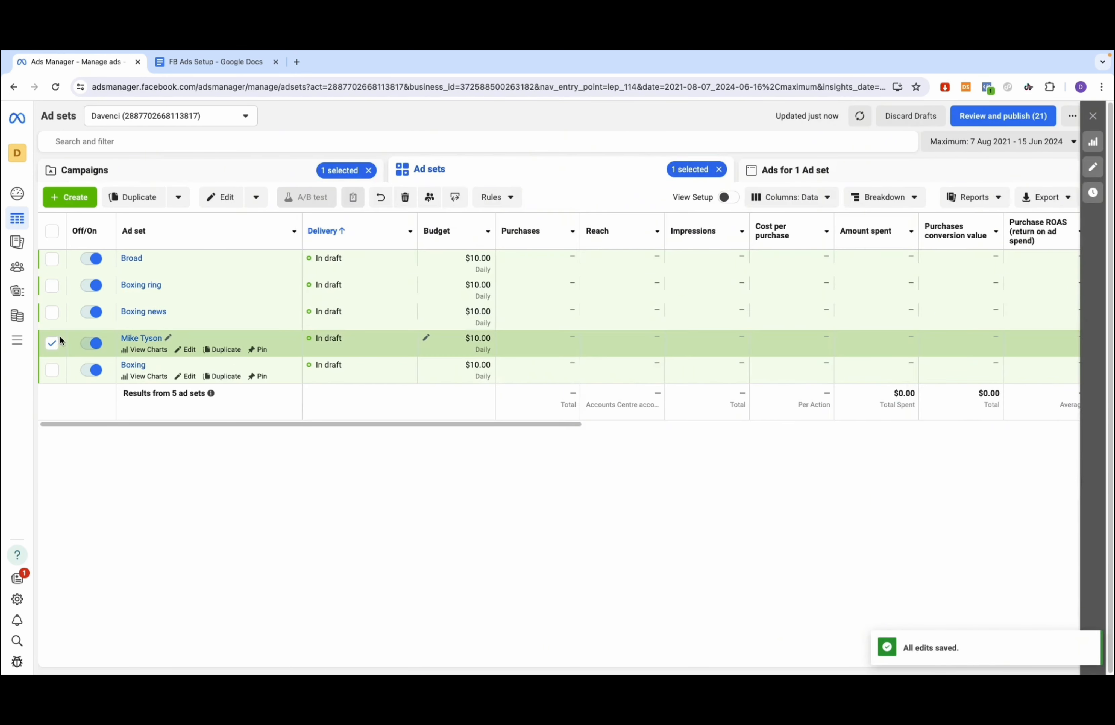
click(56, 340)
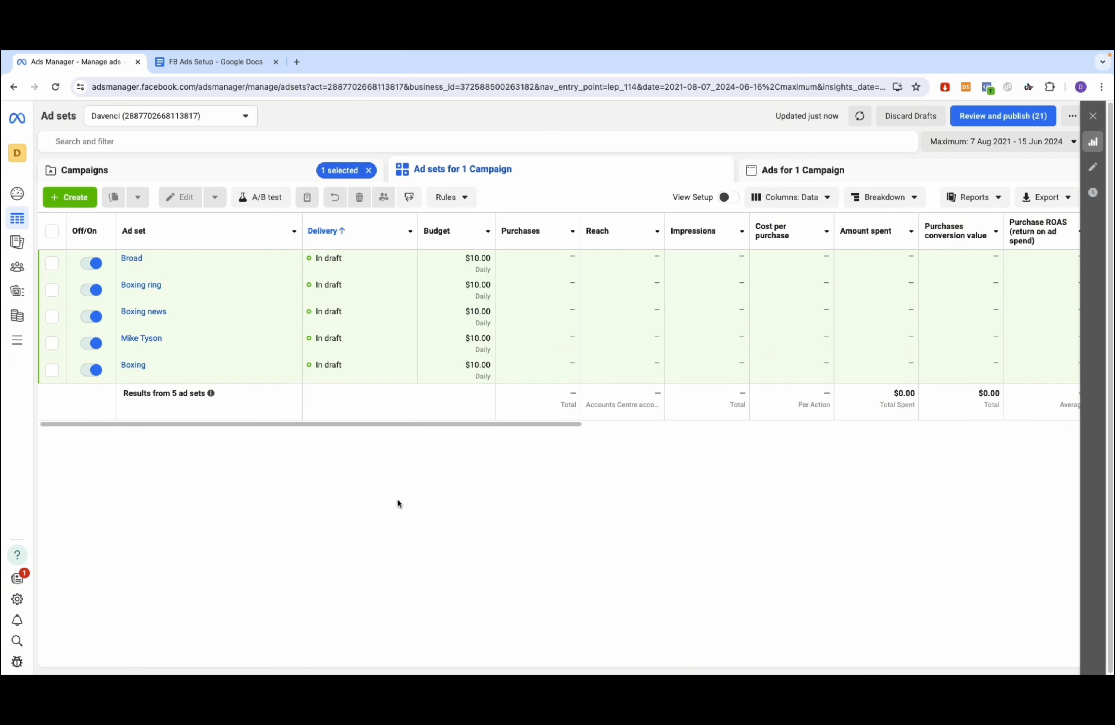
click(350, 254)
click(805, 168)
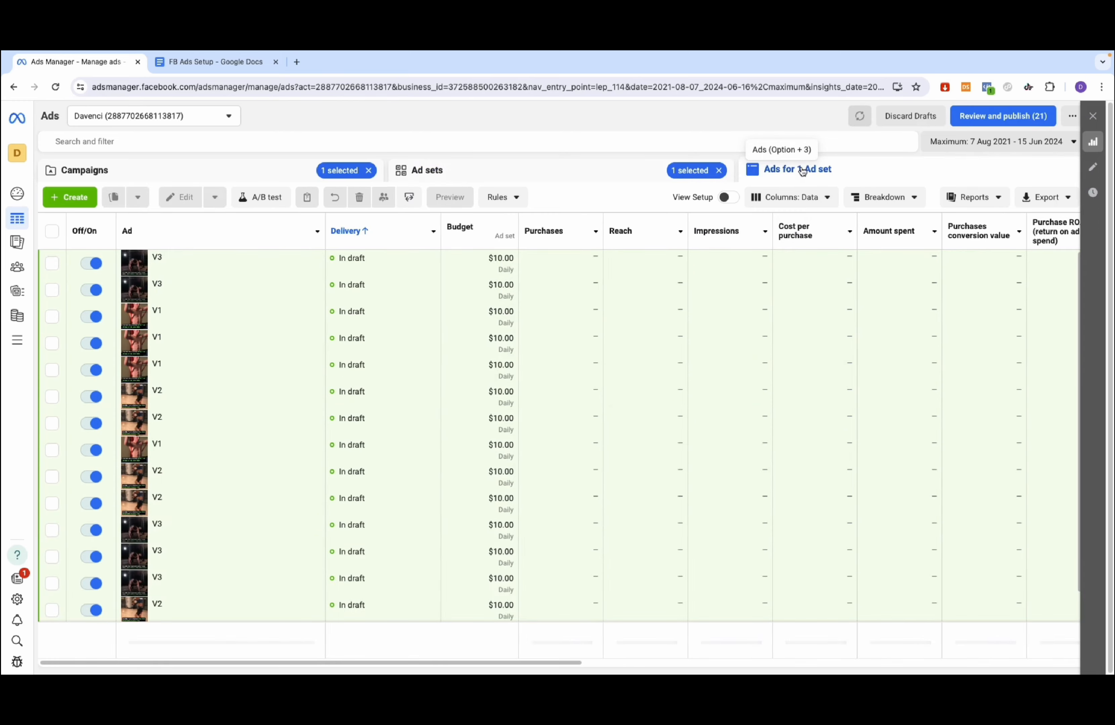
Step: Preview the Boxing news ad set's V1 ad, close its editor and return to the ad sets list with none selected
click(221, 323)
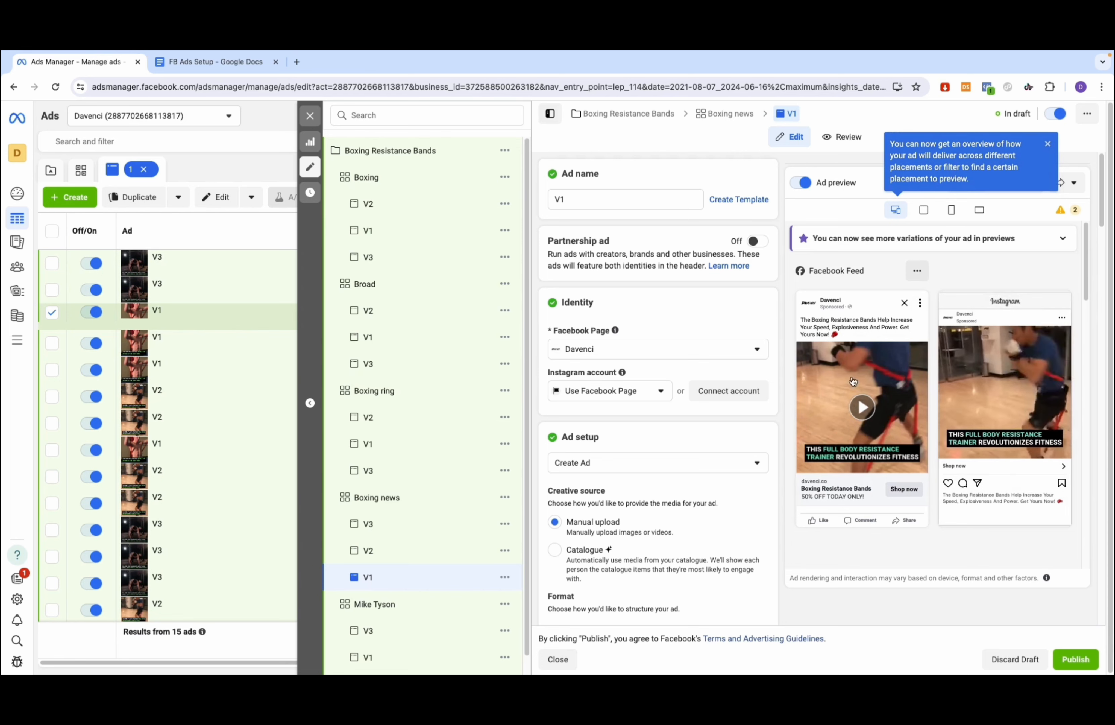
click(310, 116)
click(422, 171)
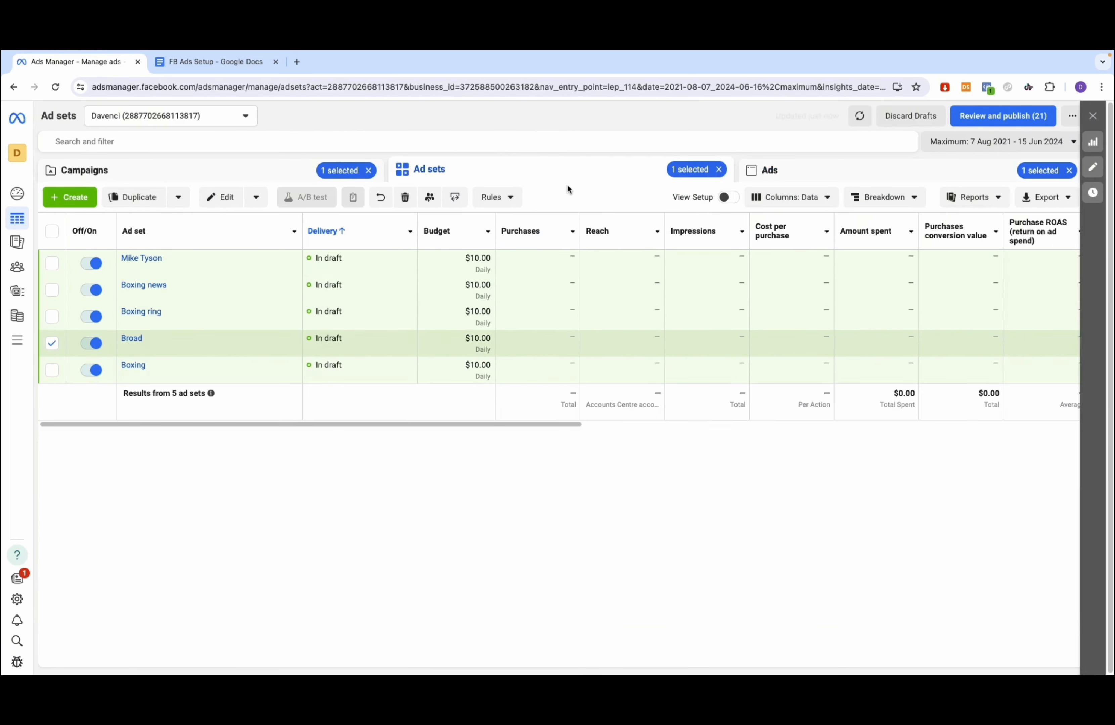
click(50, 343)
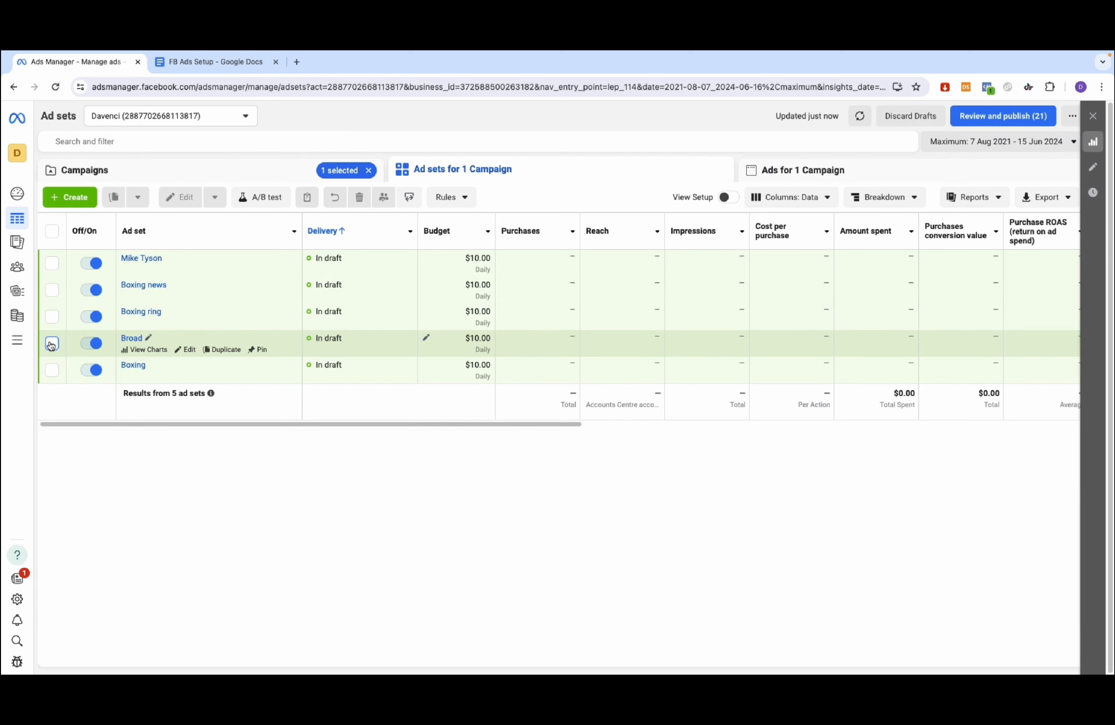